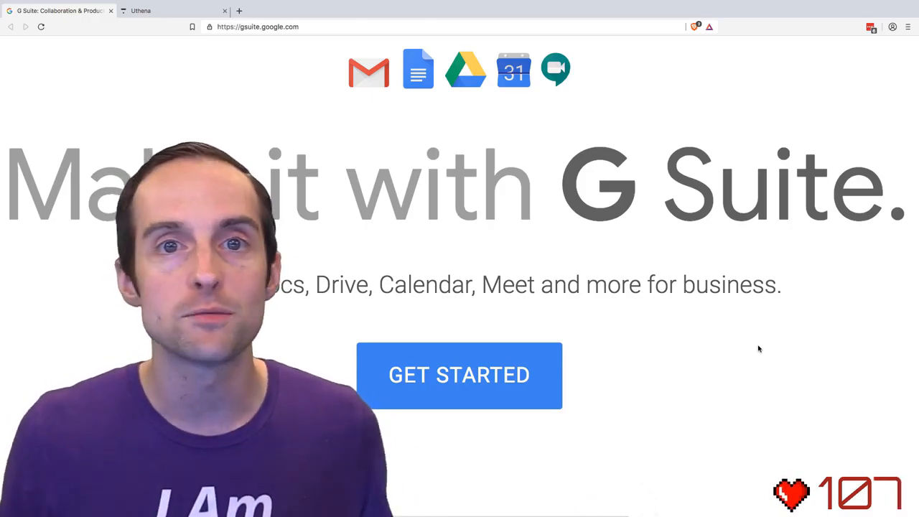
- Look through the Uthena website down to its partner offer, and return to the G Suite page
key("ctrl+Tab")
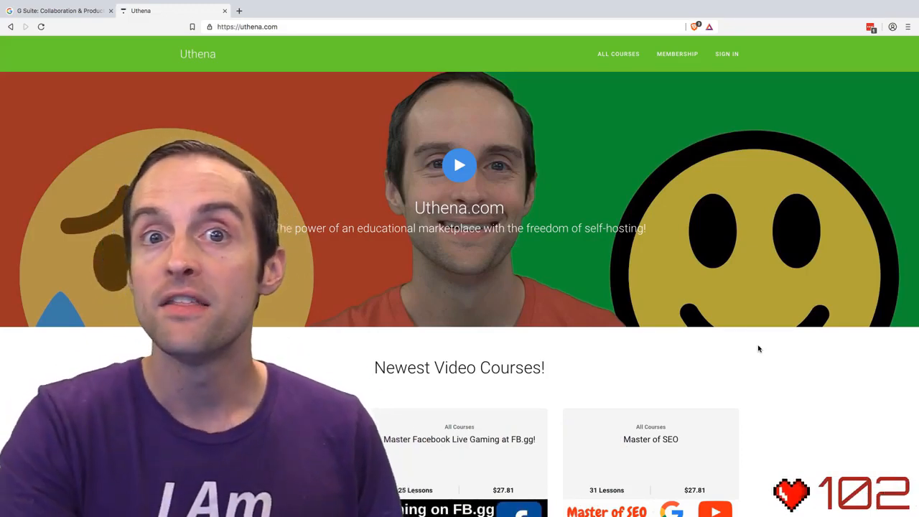
key("ctrl+Tab")
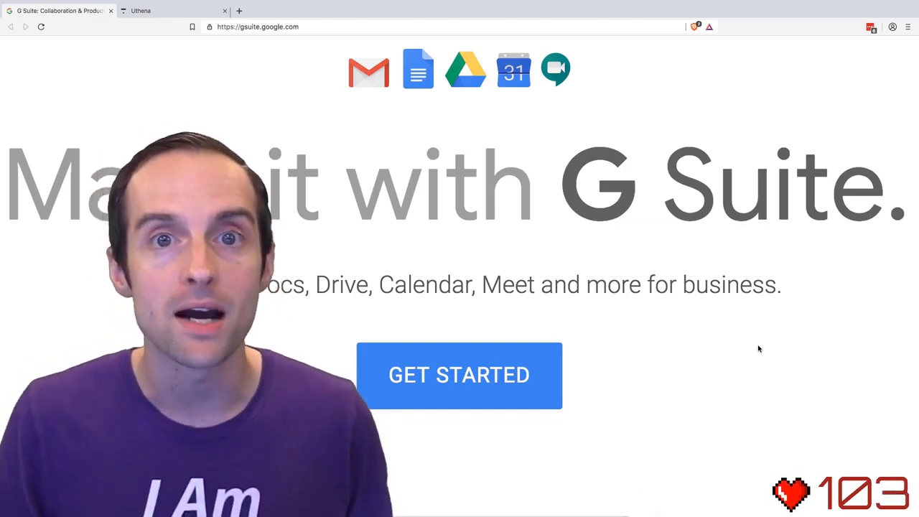
key("ctrl+Tab")
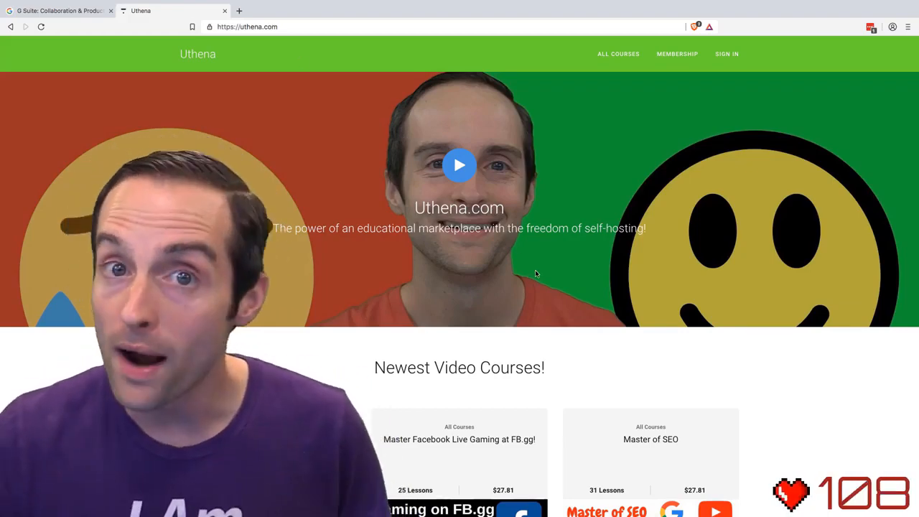
scroll(535, 272, "down", 15)
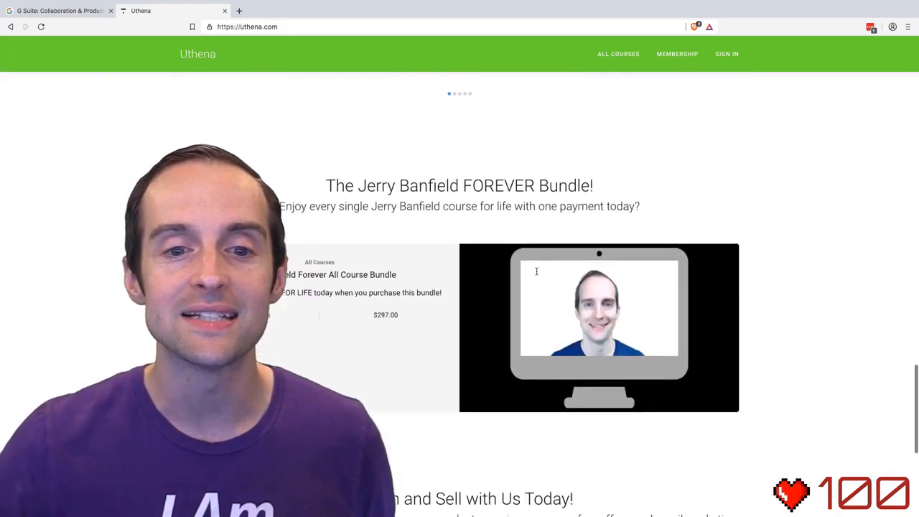
scroll(536, 271, "down", 5)
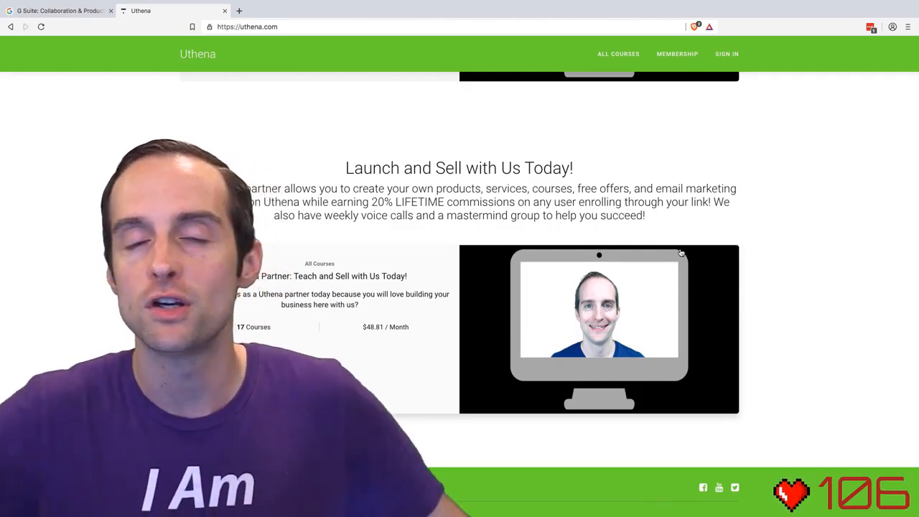
scroll(431, 174, "up", 15)
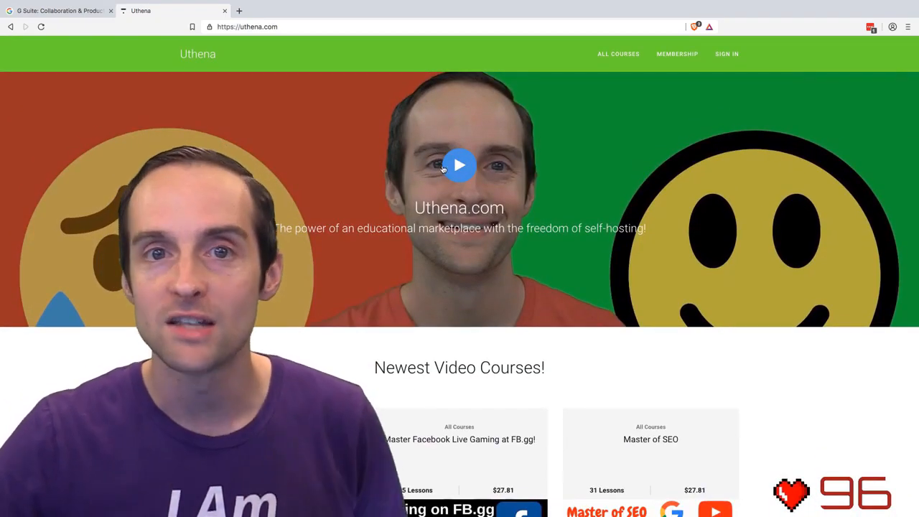
key("ctrl+shift+Tab")
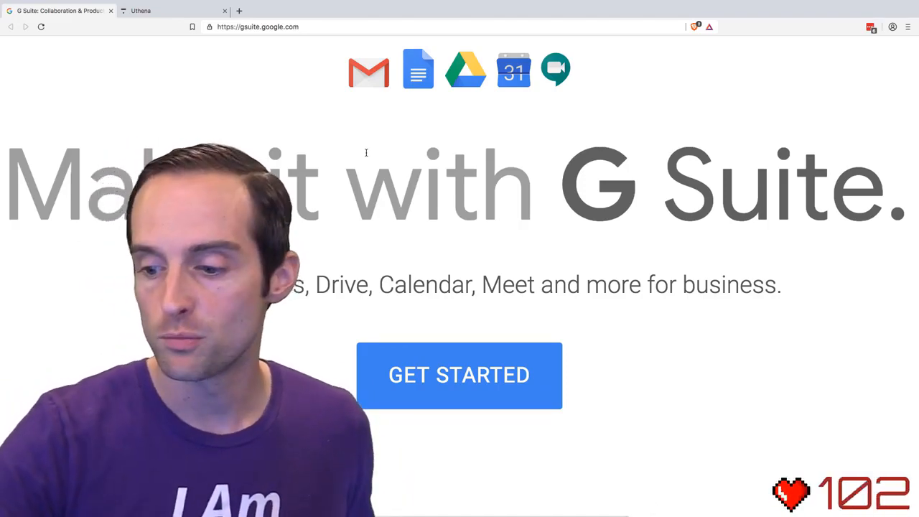
- Examine the G Suite home page for the included apps, starting price, business benefits, success stories and free trial offer
scroll(363, 151, "up", 2)
scroll(508, 216, "down", 7)
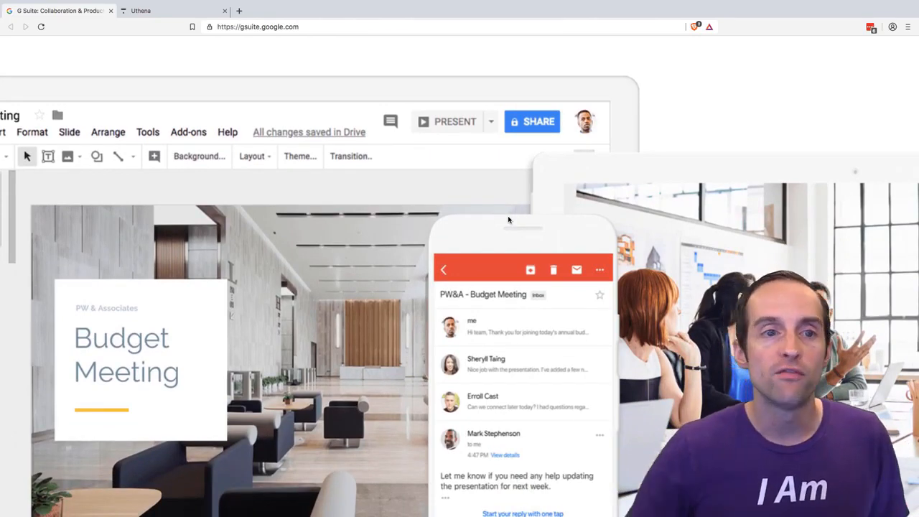
scroll(509, 219, "down", 3)
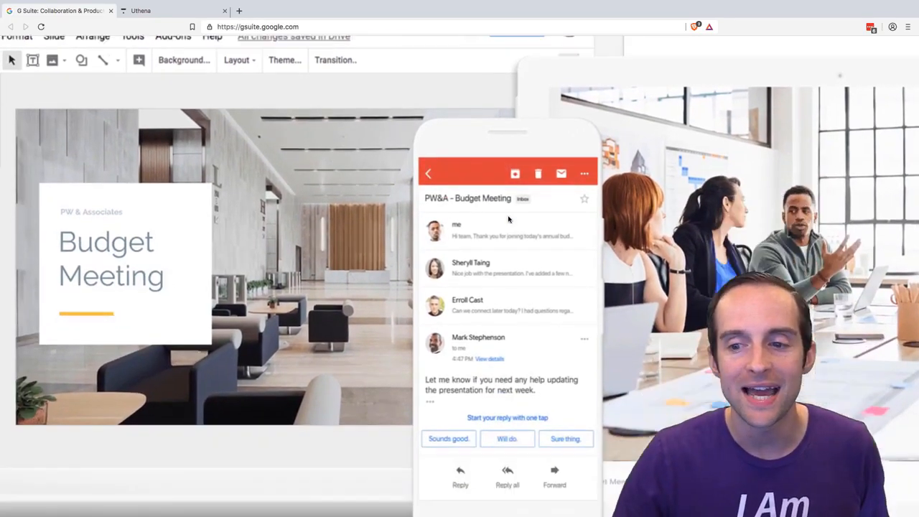
scroll(509, 219, "down", 10)
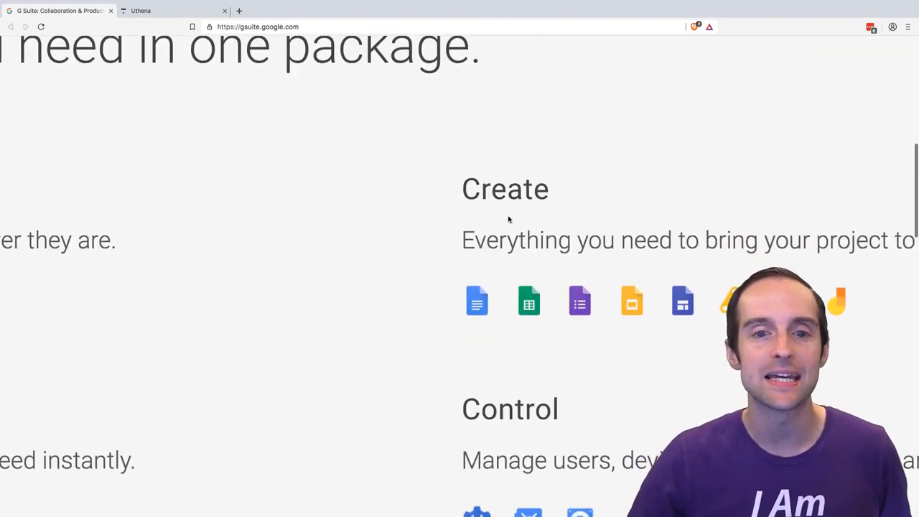
scroll(508, 219, "down", 5)
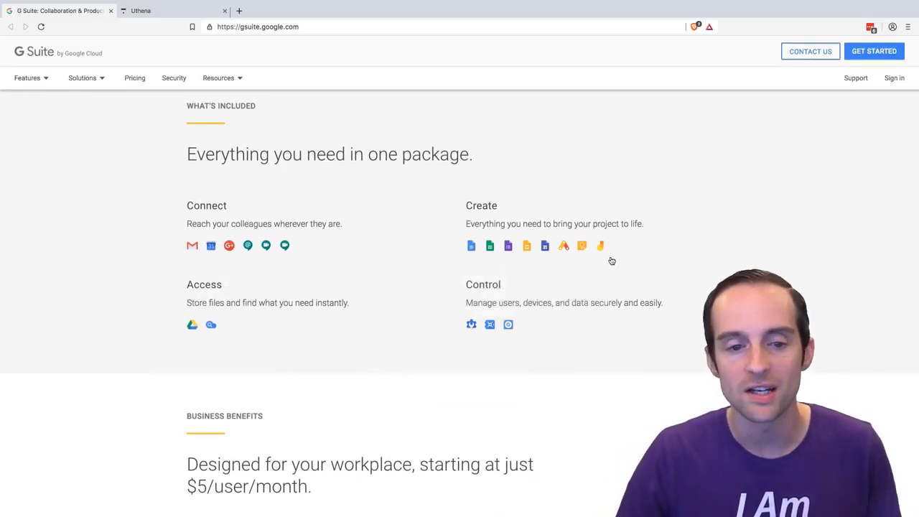
scroll(501, 277, "down", 2)
scroll(501, 277, "down", 2)
scroll(261, 231, "up", 5)
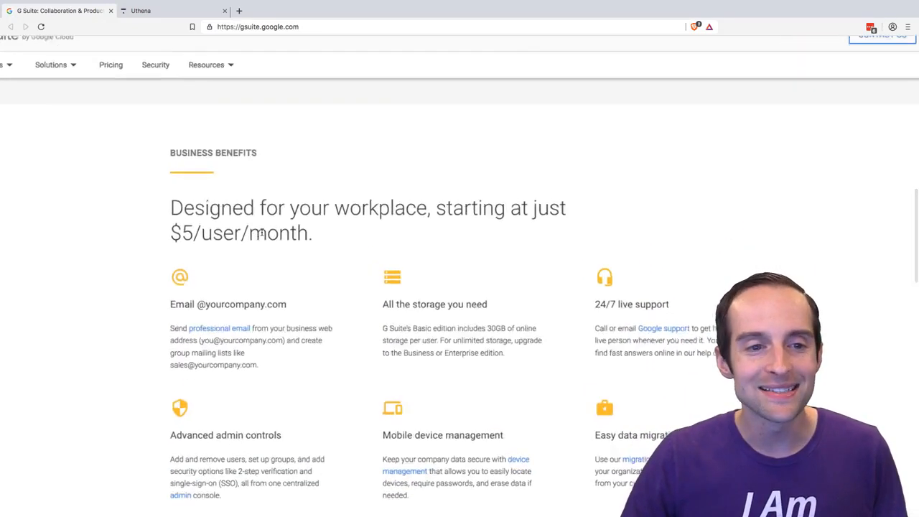
scroll(262, 232, "down", 2)
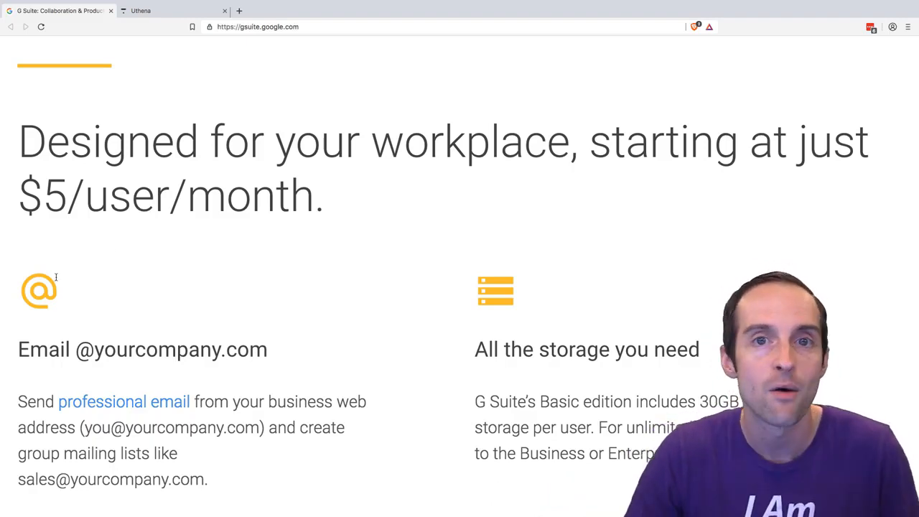
scroll(367, 265, "down", 3)
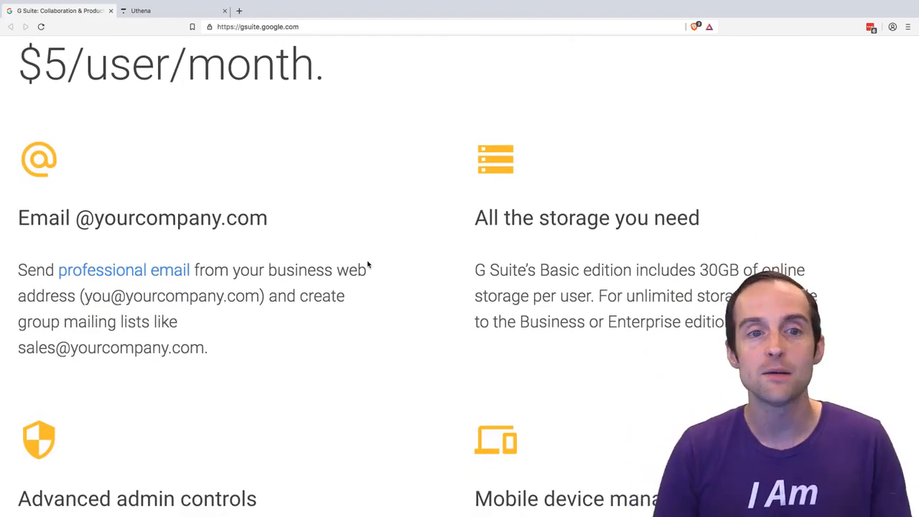
scroll(352, 250, "down", 3)
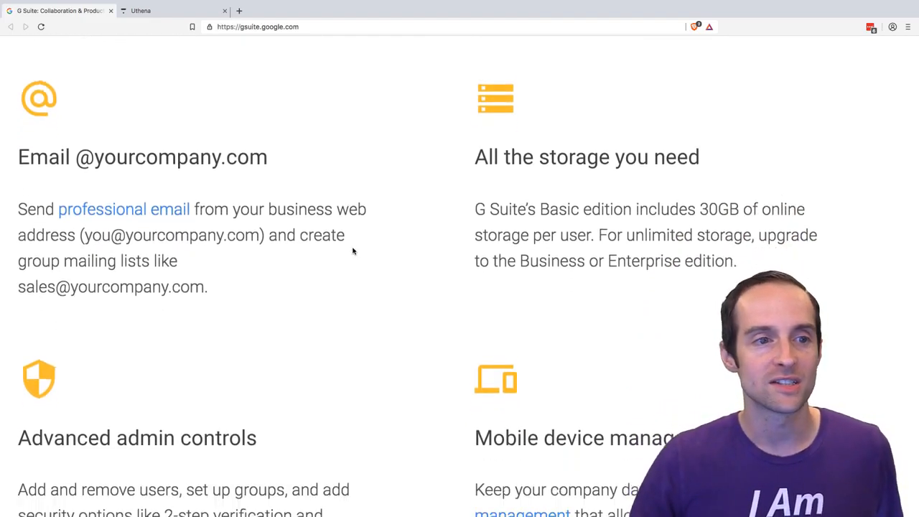
scroll(240, 197, "down", 1)
scroll(236, 199, "up", 2)
scroll(236, 193, "down", 7)
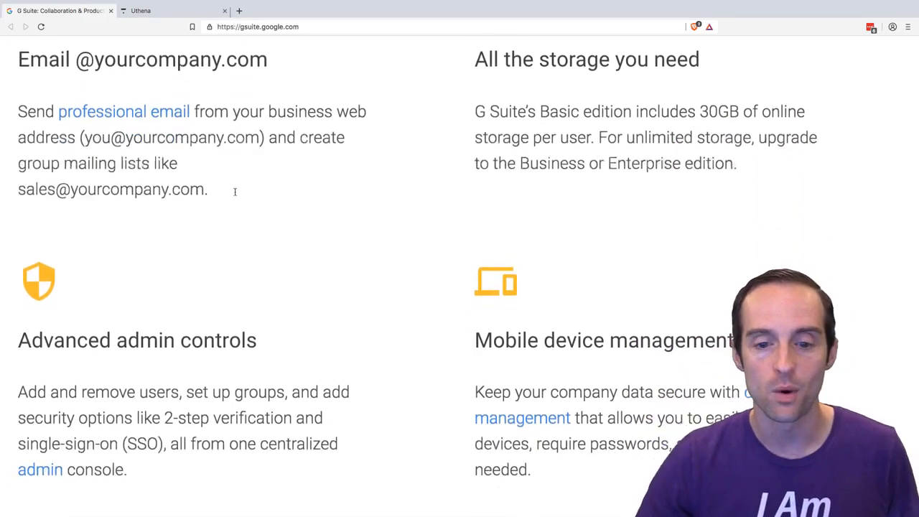
scroll(234, 190, "down", 3)
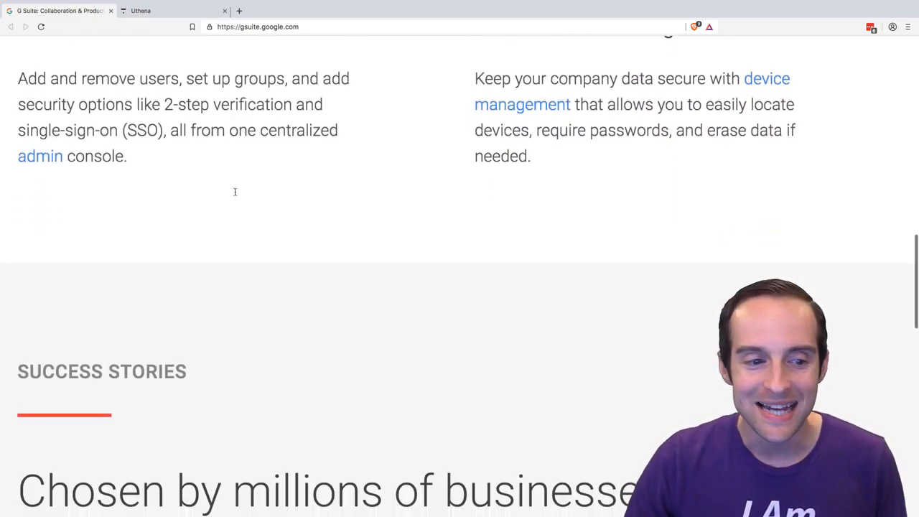
scroll(348, 268, "down", 20)
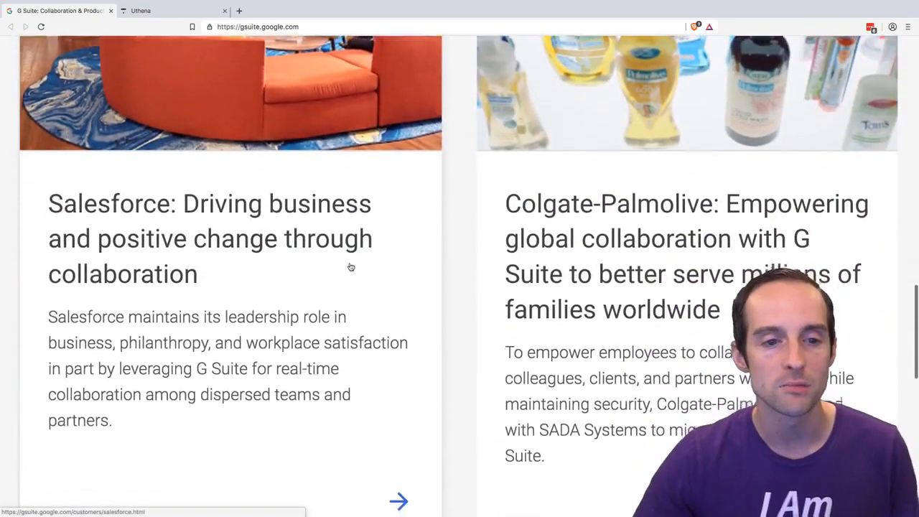
scroll(351, 267, "down", 4)
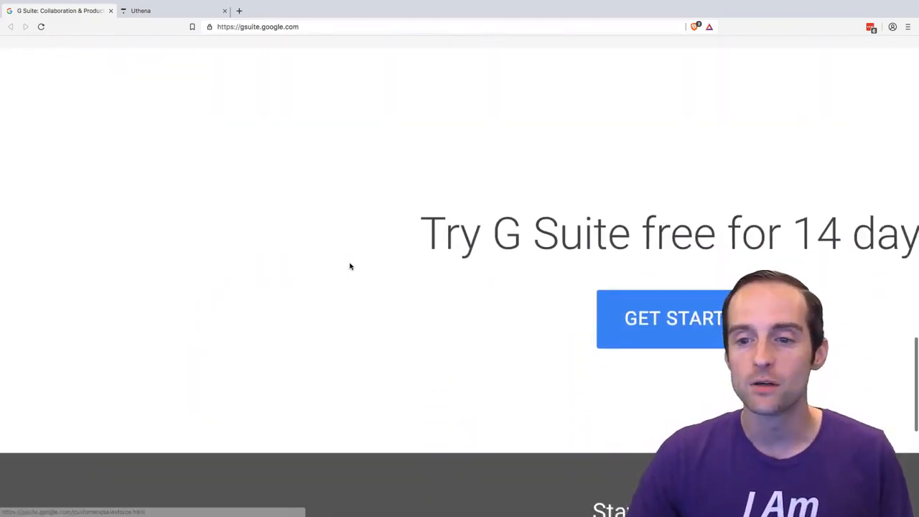
scroll(350, 266, "down", 5)
scroll(488, 273, "up", 20)
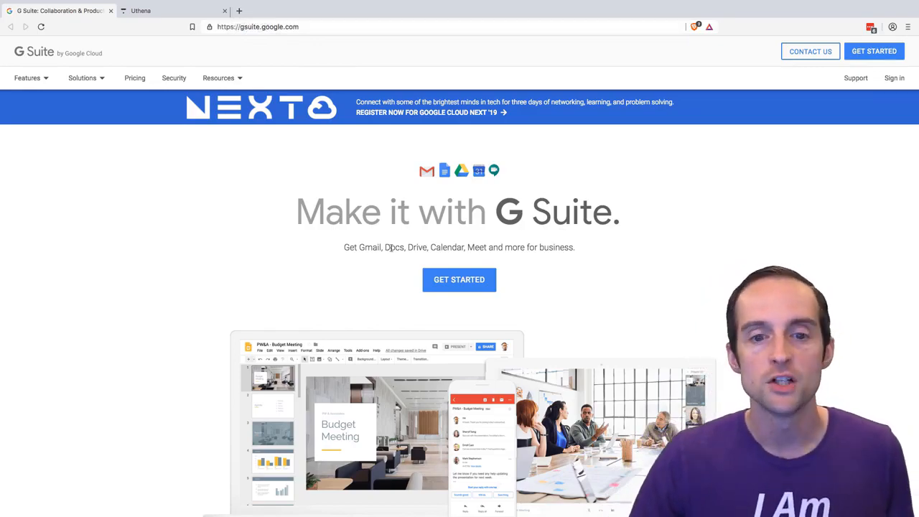
- Start the G Suite sign-up from the home page's main banner
scroll(390, 249, "down", 20)
scroll(396, 242, "up", 20)
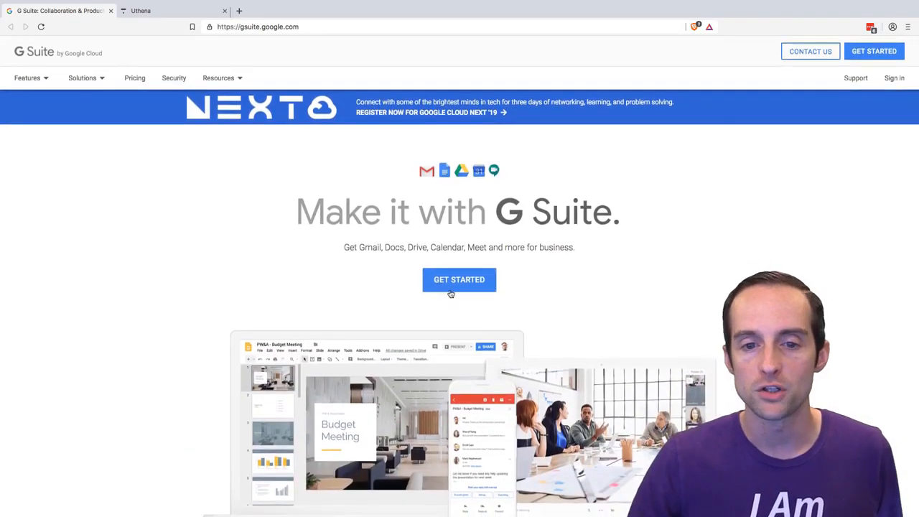
left_click(466, 281)
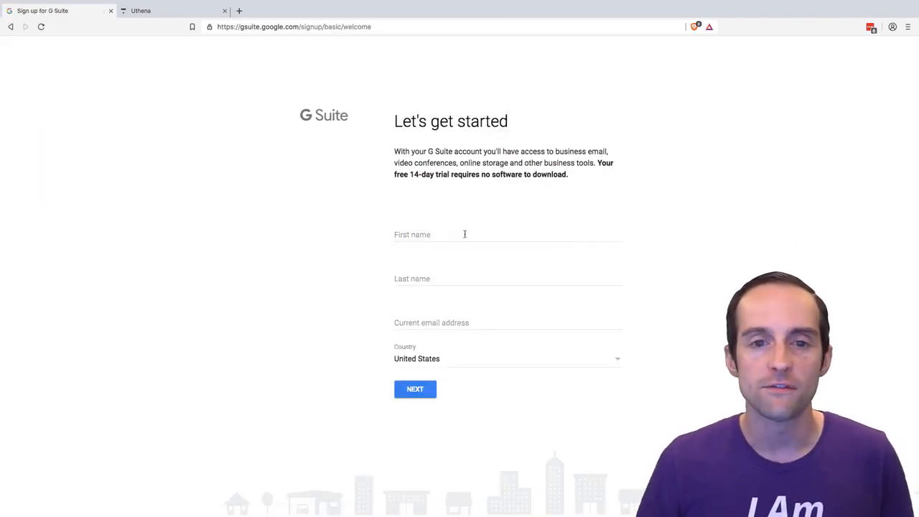
- Read through the sign-up welcome form, checking the trial terms and the required name, email and country fields
scroll(440, 179, "up", 5)
scroll(440, 179, "down", 3)
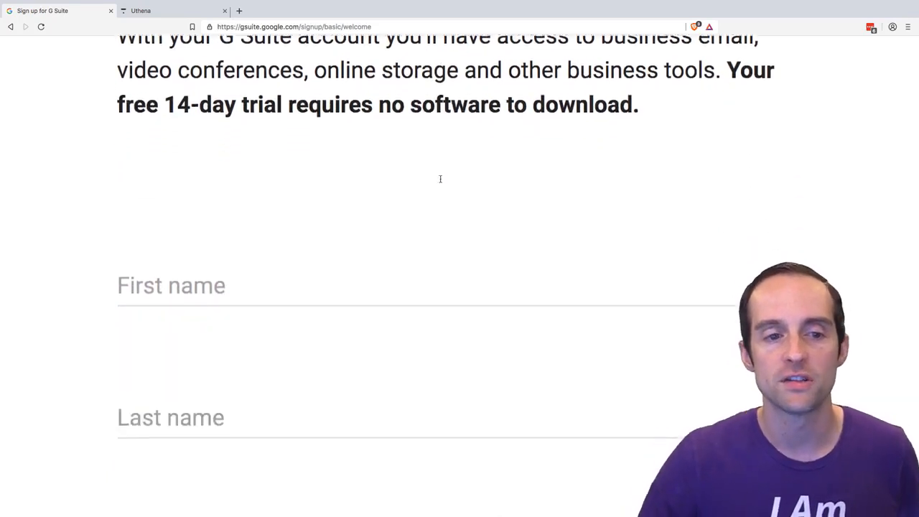
scroll(440, 179, "down", 3)
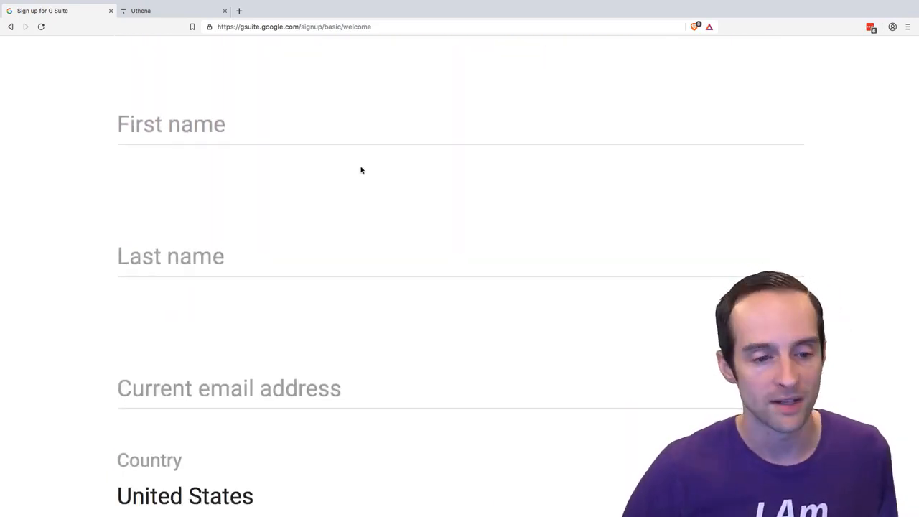
scroll(373, 222, "down", 3)
scroll(373, 225, "up", 5)
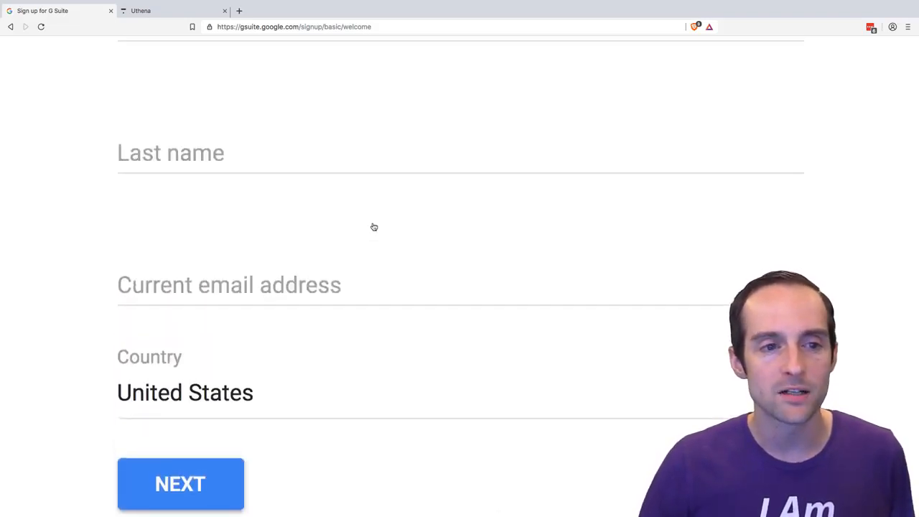
scroll(283, 285, "down", 3)
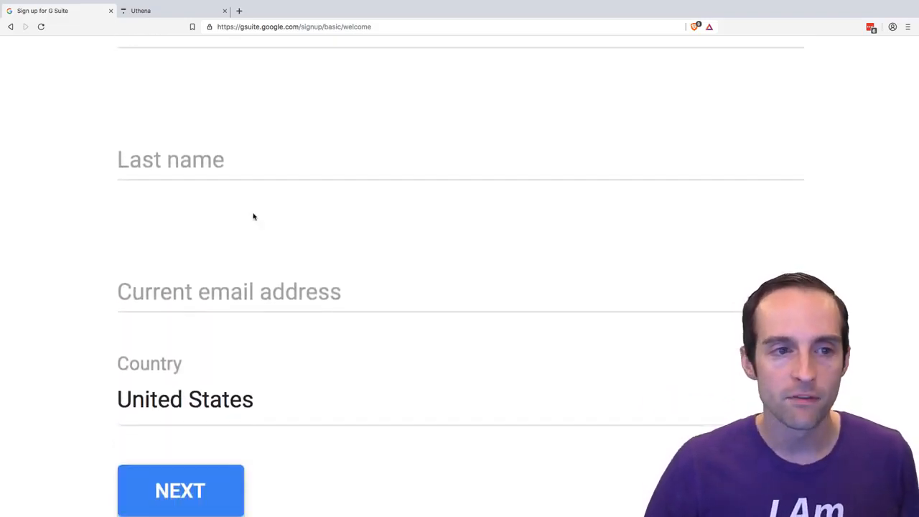
scroll(229, 289, "down", 1)
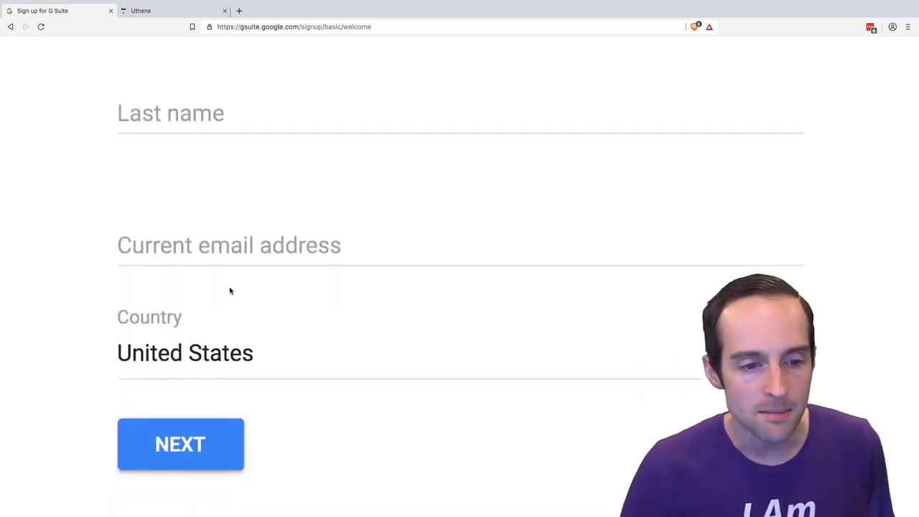
scroll(234, 287, "up", 5)
scroll(235, 287, "up", 2)
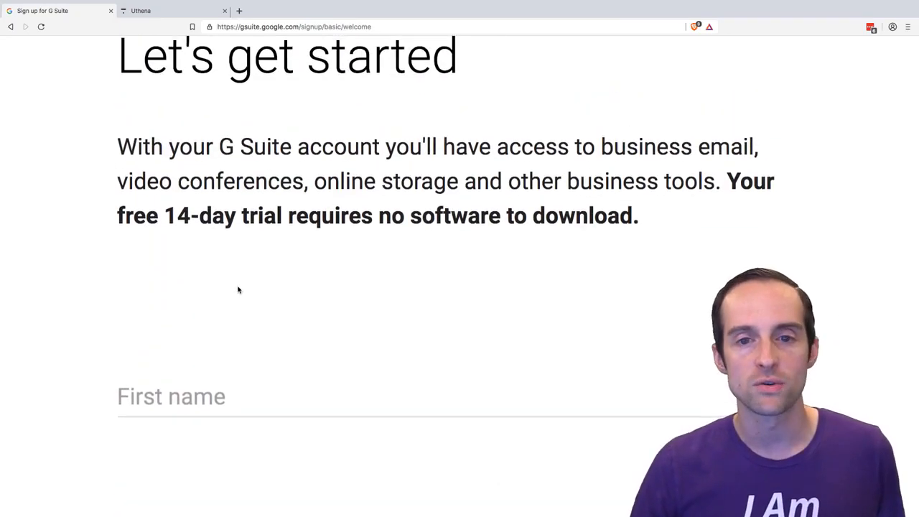
- Fill in the first name, last name and current email address on the welcome form, and continue to the business domain question
scroll(461, 244, "down", 3)
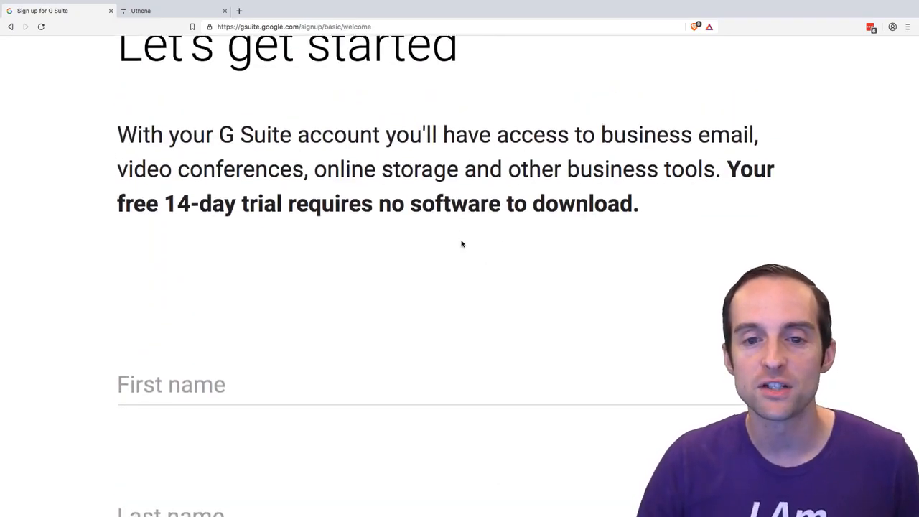
scroll(462, 244, "down", 2)
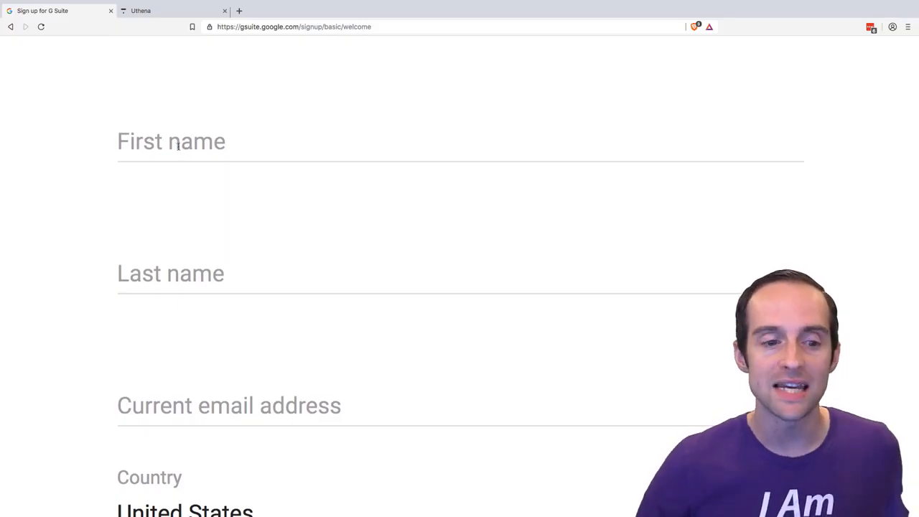
left_click(179, 143)
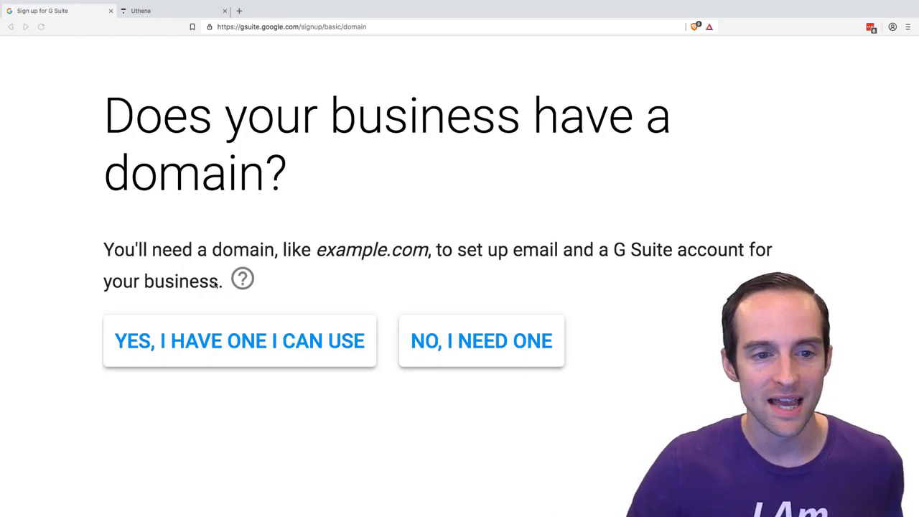
scroll(333, 254, "right", 1)
scroll(333, 253, "left", 1)
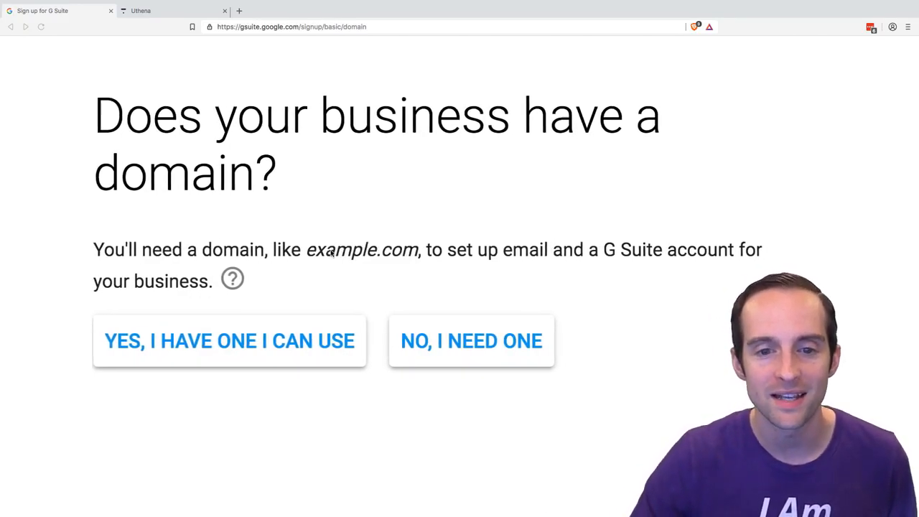
- View the Uthena website as an example of an owned domain, and return to the sign-up's domain question
left_click(172, 11)
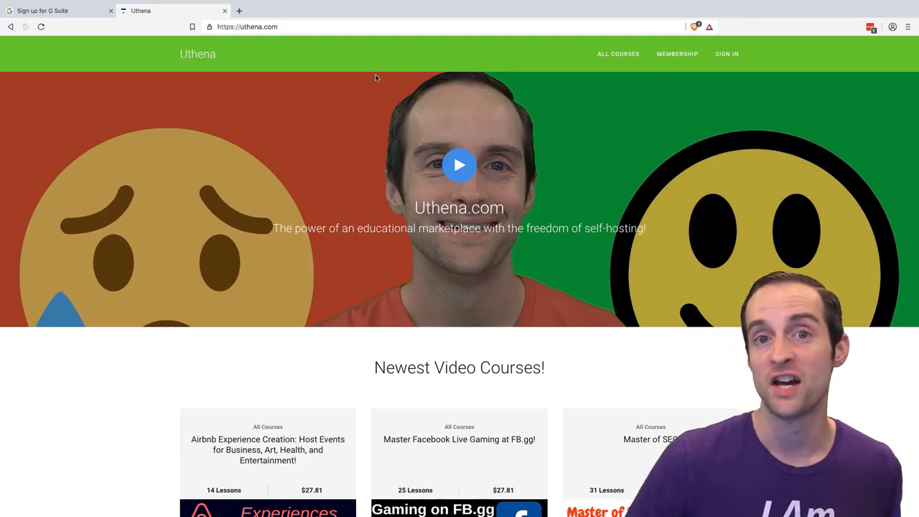
left_click(43, 12)
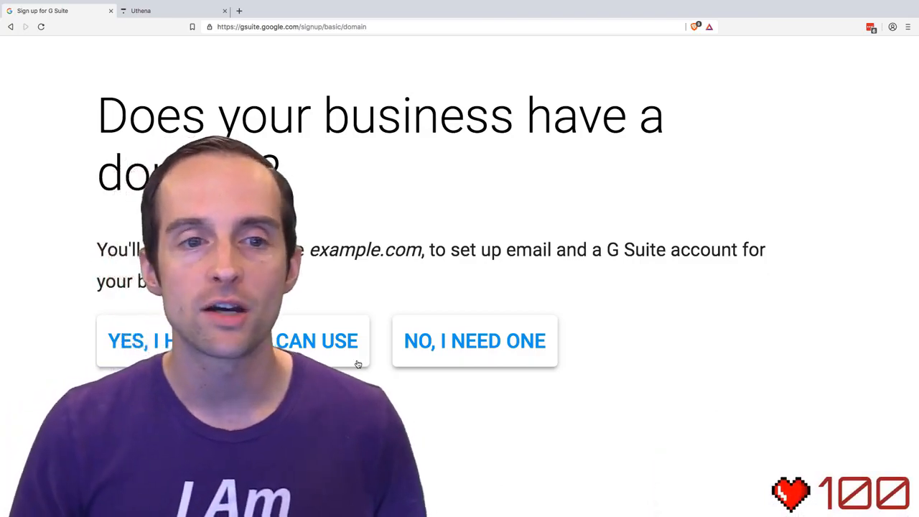
scroll(374, 287, "down", 2)
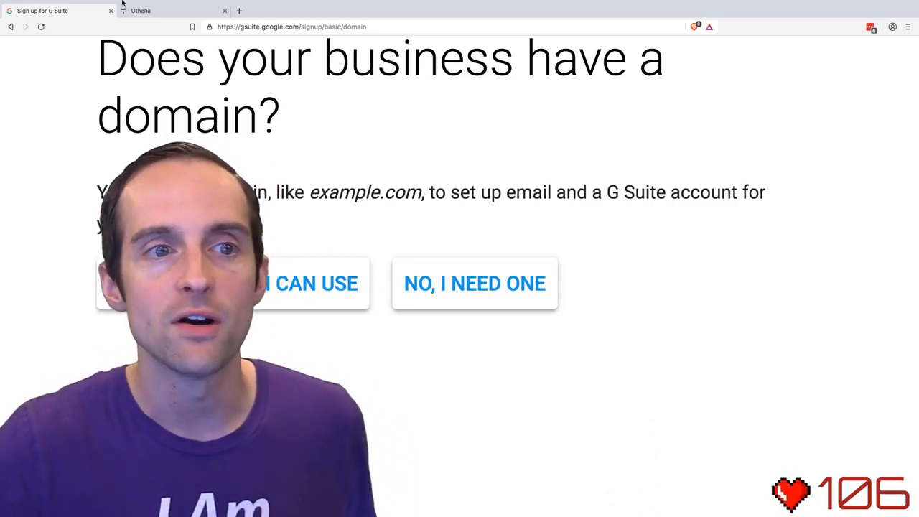
- Revisit the Uthena website as the example domain, and answer in the sign-up that the business has a domain it can use
left_click(146, 13)
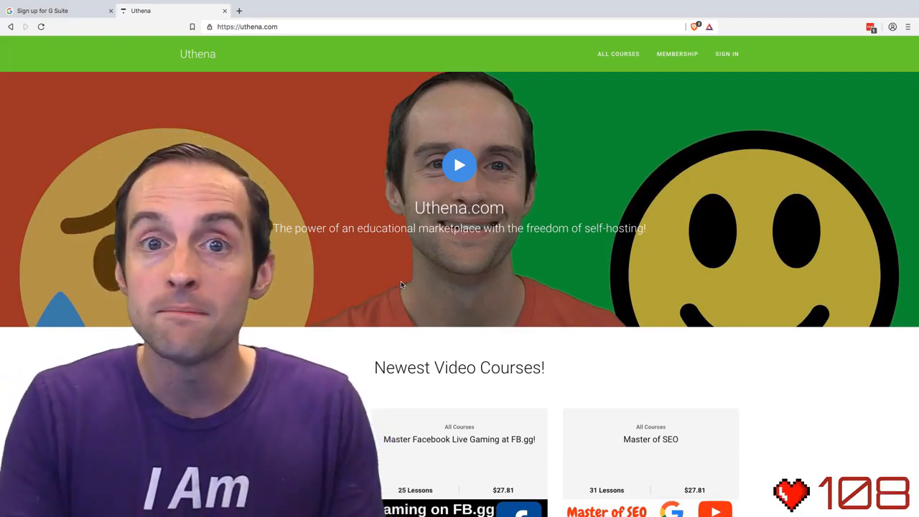
left_click(66, 11)
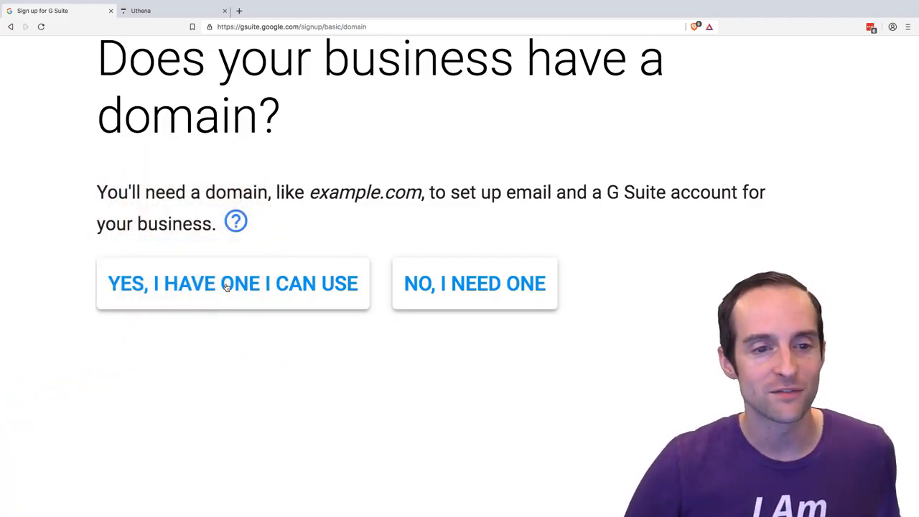
left_click(256, 323)
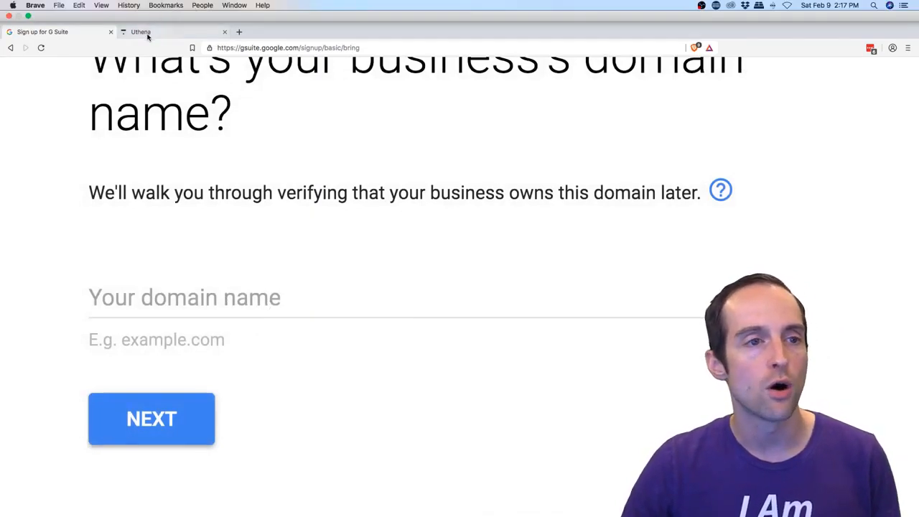
left_click(148, 33)
left_click(261, 45)
key("ctrl+c")
left_click(90, 31)
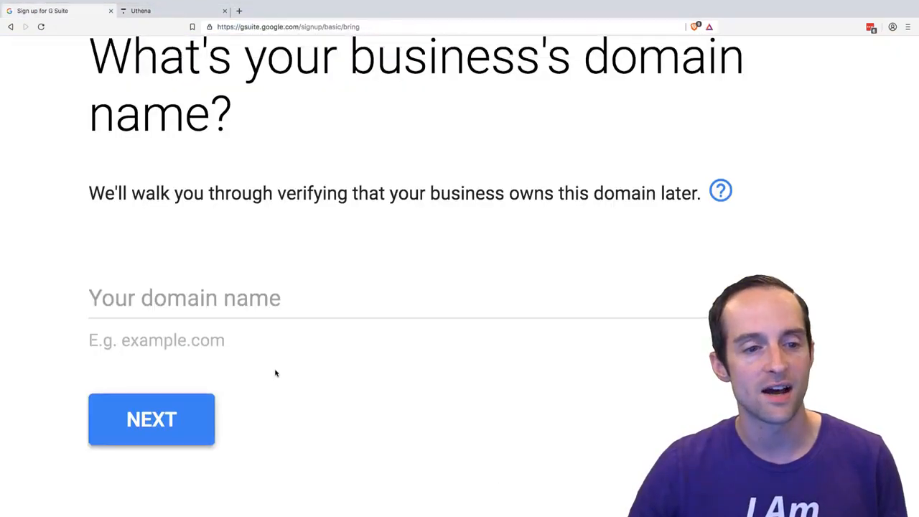
left_click(237, 294)
key("ctrl+v")
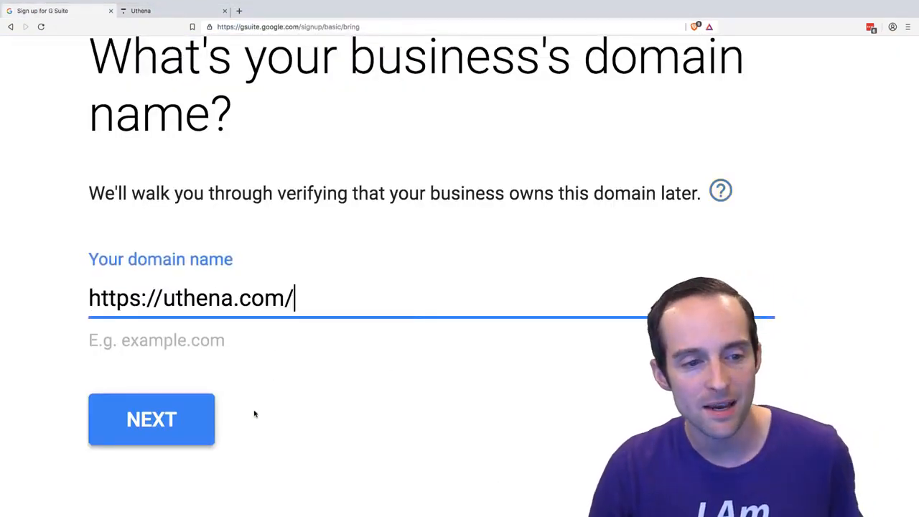
left_click(179, 412)
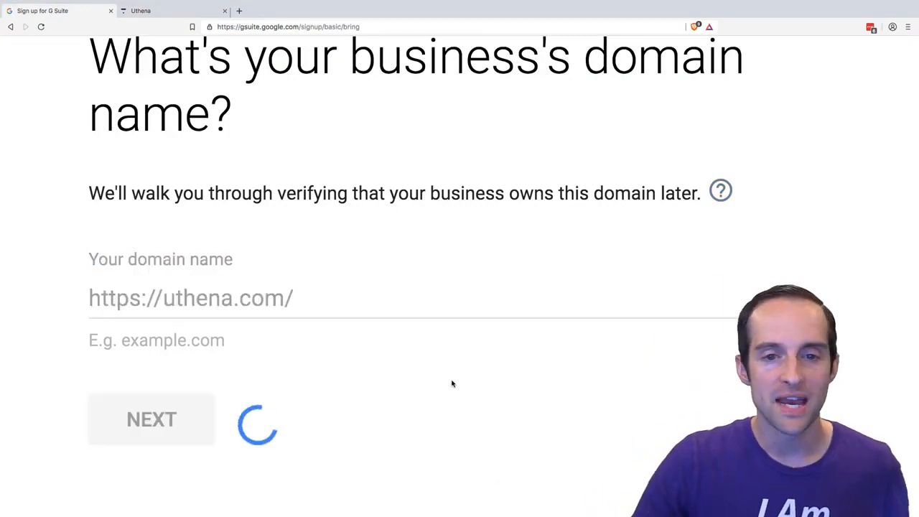
- Confirm uthena.com as the domain for setting up the account
scroll(290, 218, "up", 2)
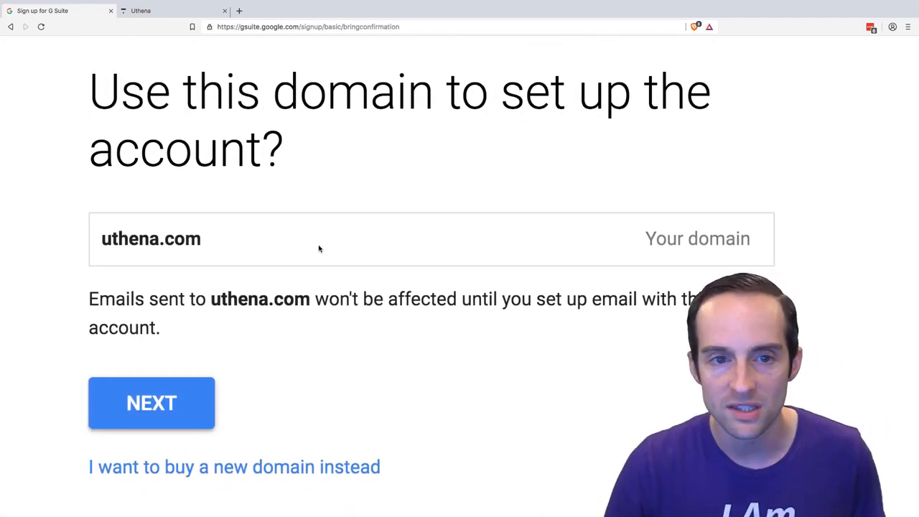
scroll(164, 248, "down", 1)
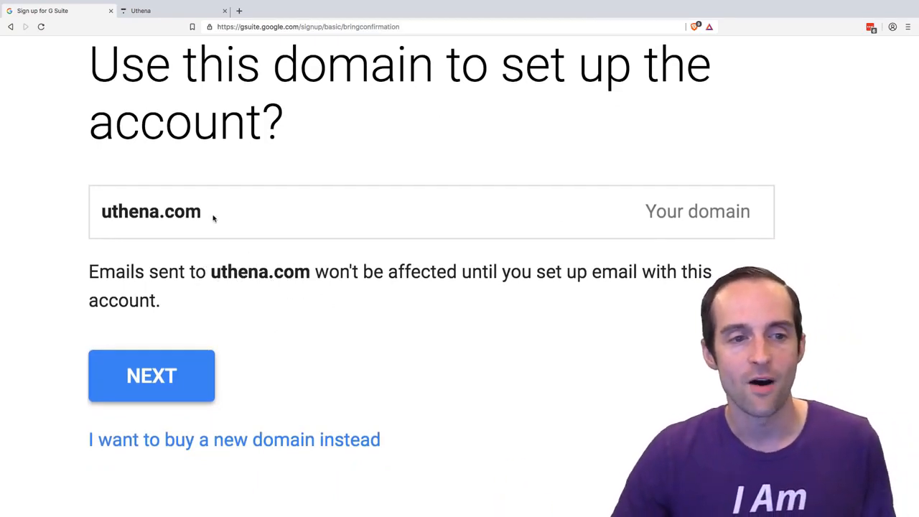
left_click(180, 380)
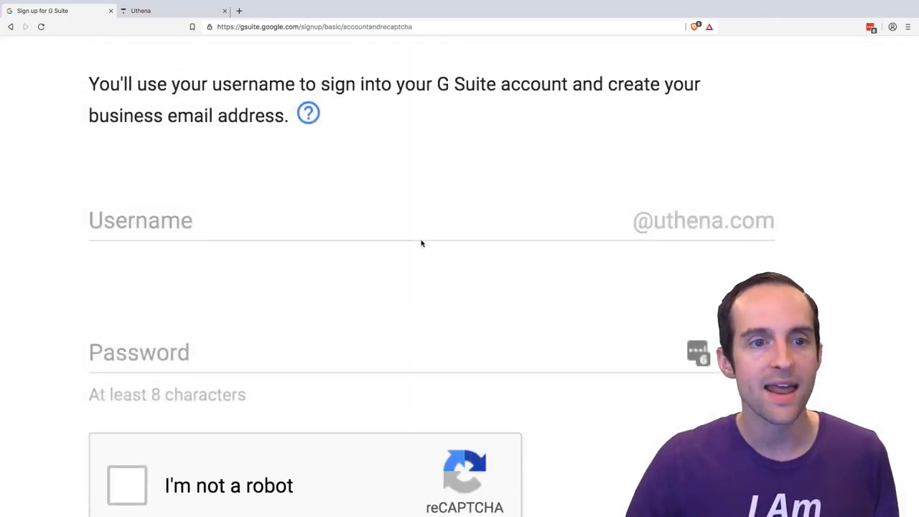
- Go through the username and password form for the uthena.com account, and accept the G Suite and free trial agreements
scroll(159, 89, "down", 1)
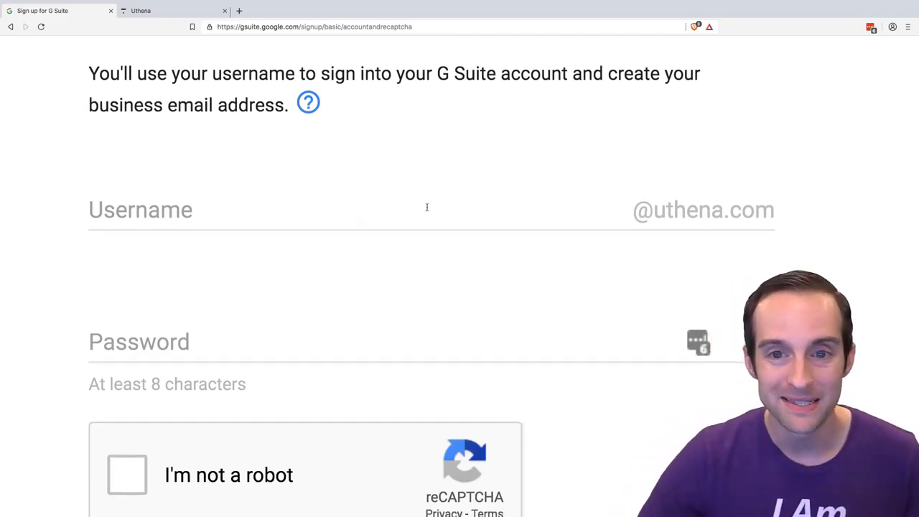
scroll(427, 258, "down", 1)
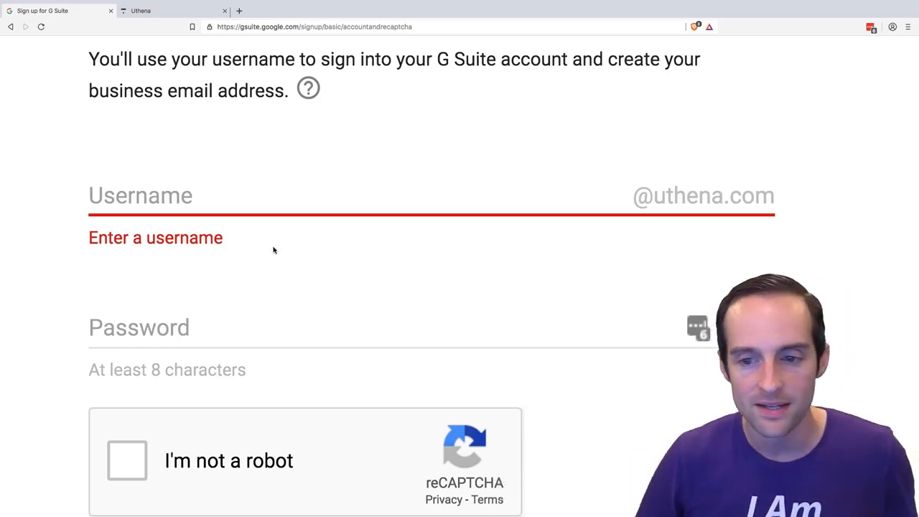
left_click(287, 347)
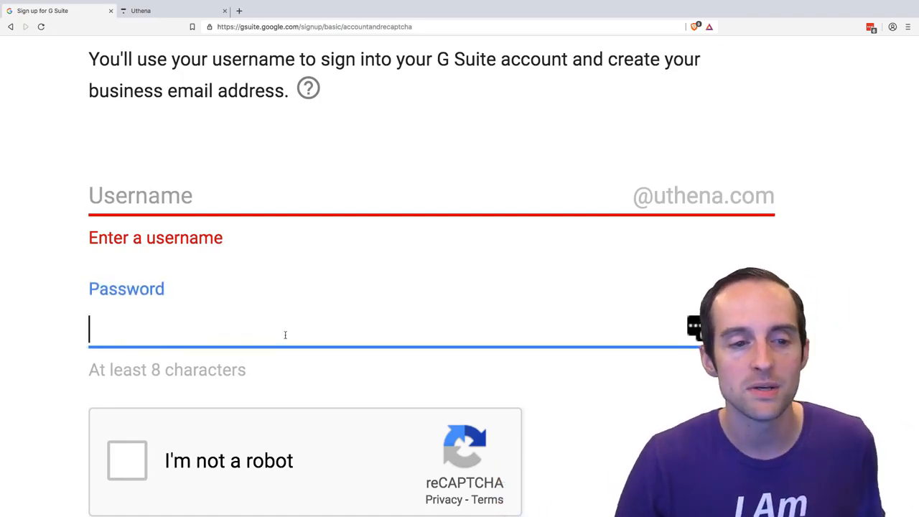
scroll(287, 338, "down", 1)
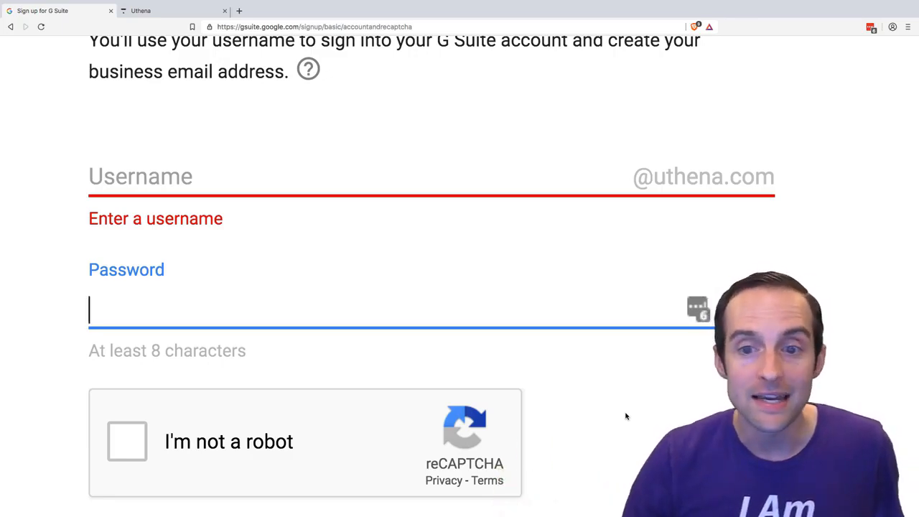
scroll(398, 336, "up", 1)
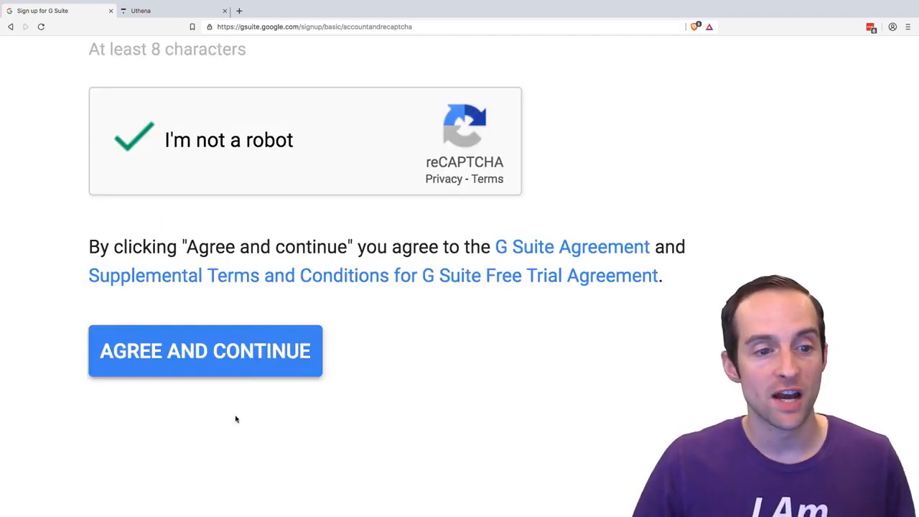
left_click(267, 351)
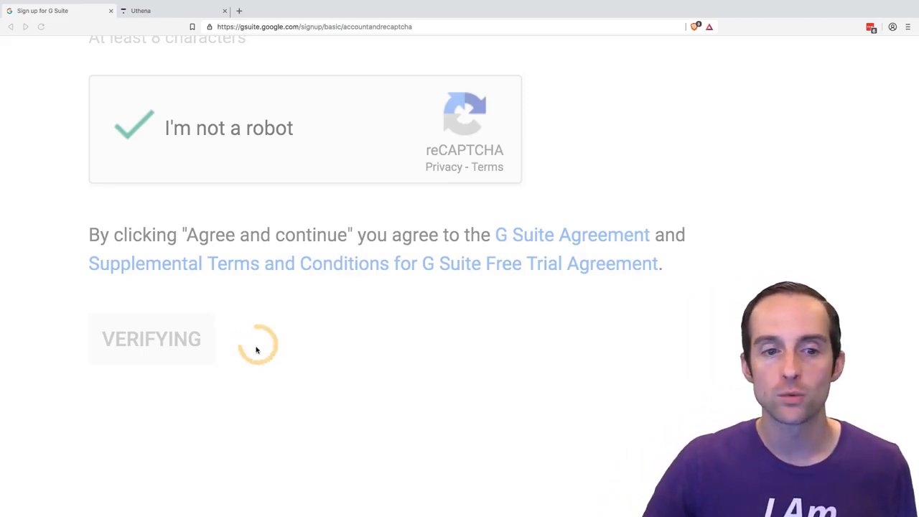
- Examine the G Suite Business payment plan, checking the Flexible Plan's price, commitment, cancellation and billing terms, and the promotion code field
scroll(211, 347, "down", 1)
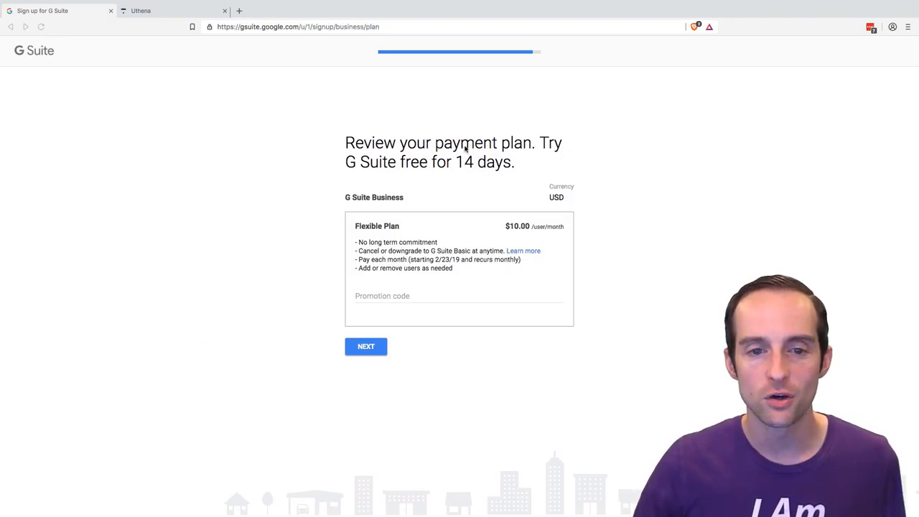
scroll(457, 148, "up", 5)
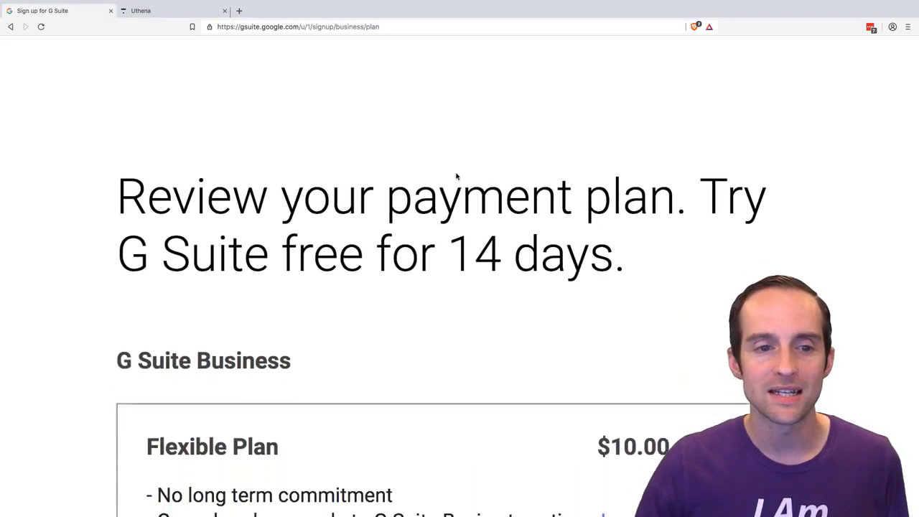
scroll(456, 176, "down", 1)
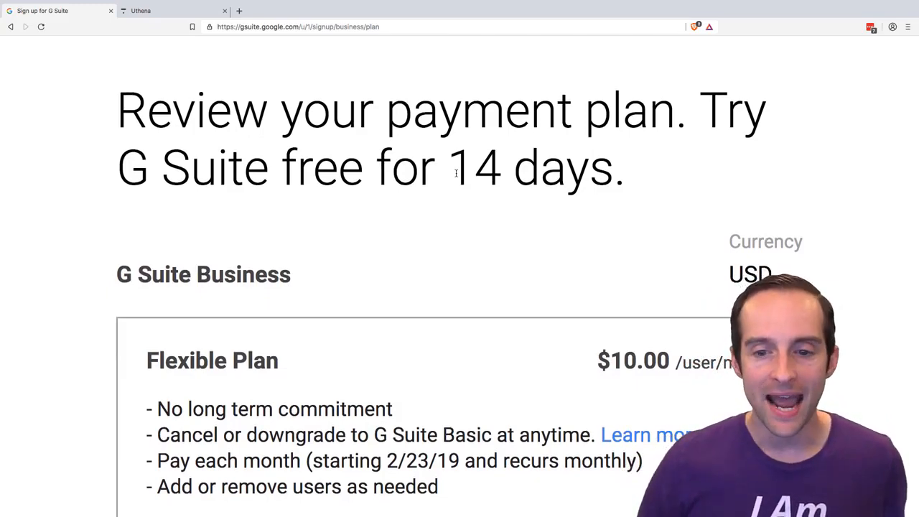
scroll(445, 172, "down", 5)
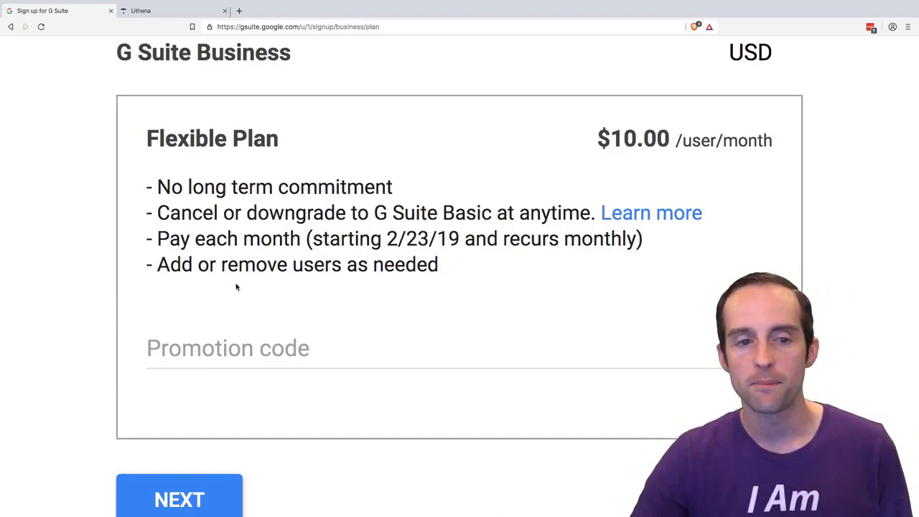
scroll(230, 302, "down", 2)
scroll(279, 266, "up", 3)
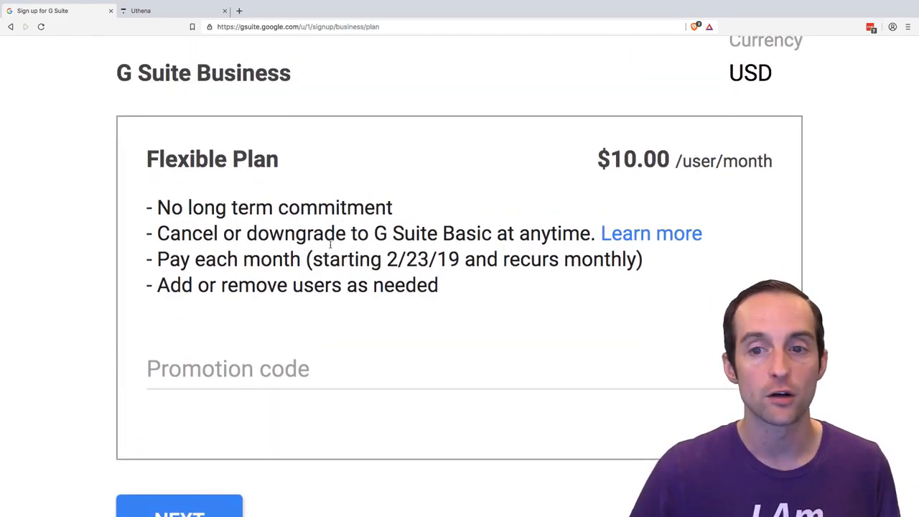
scroll(396, 249, "up", 10)
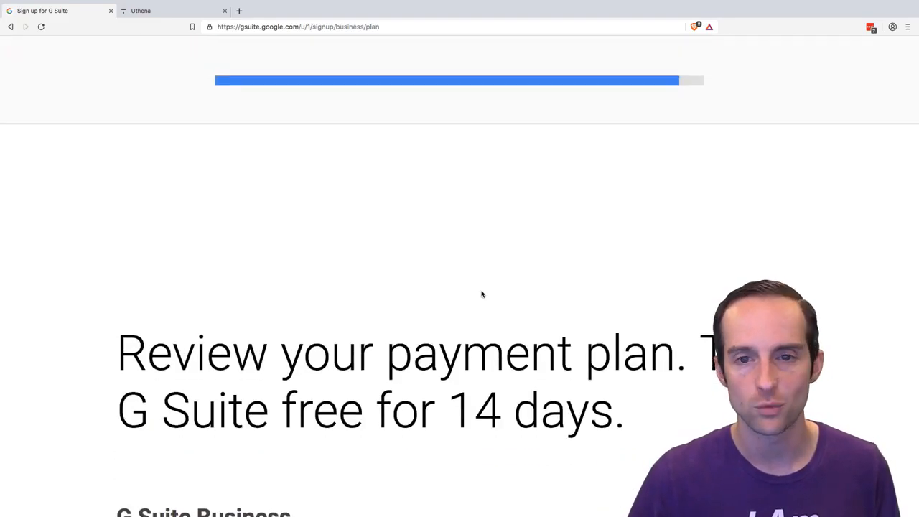
scroll(481, 294, "down", 9)
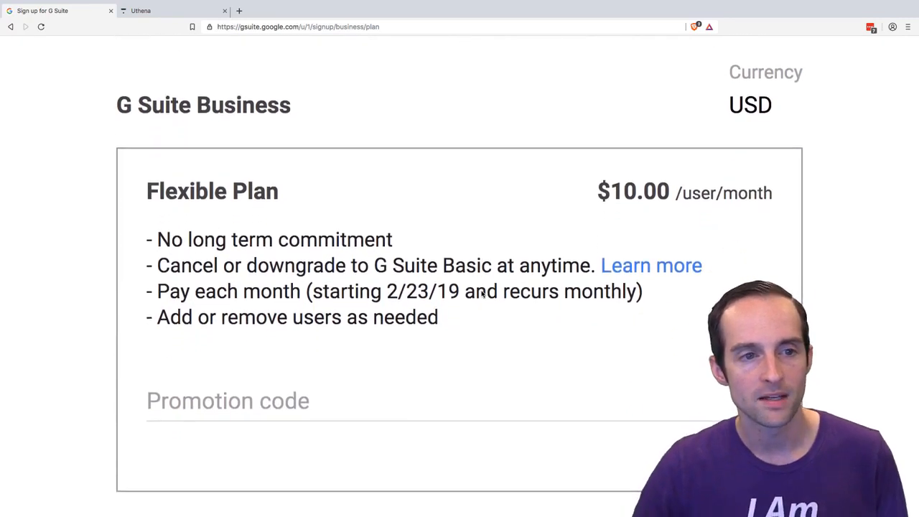
scroll(481, 293, "down", 1)
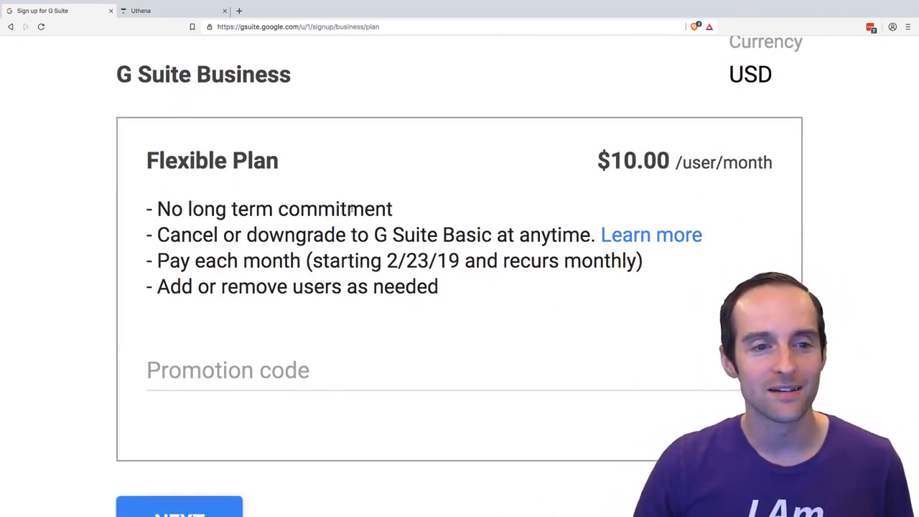
scroll(351, 209, "down", 3)
left_click(222, 247)
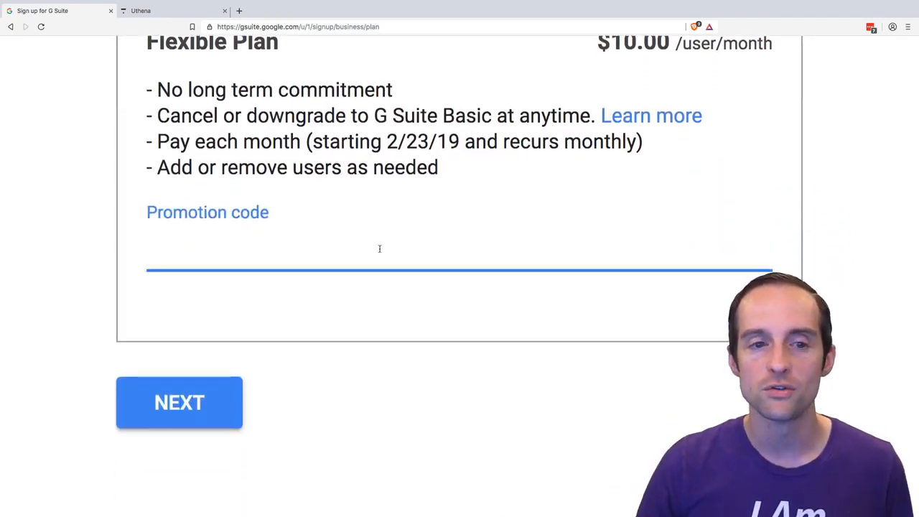
scroll(385, 246, "up", 3)
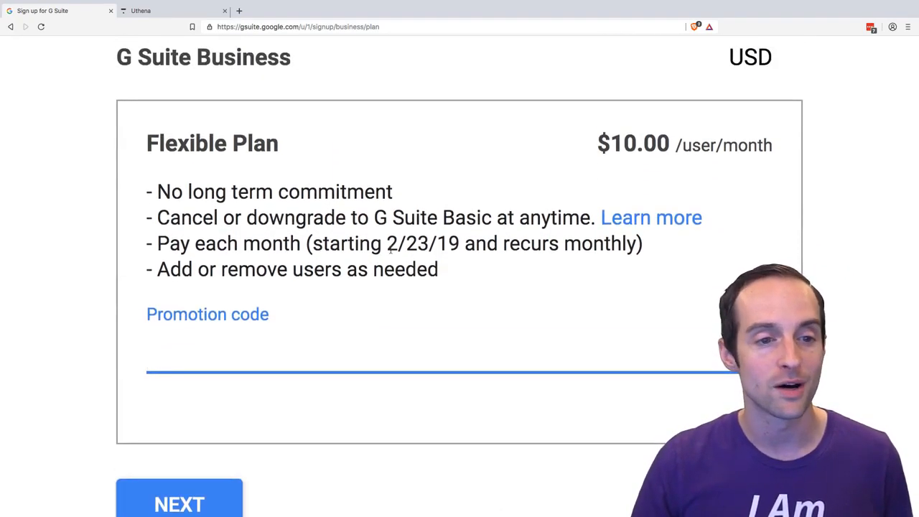
scroll(390, 250, "down", 2)
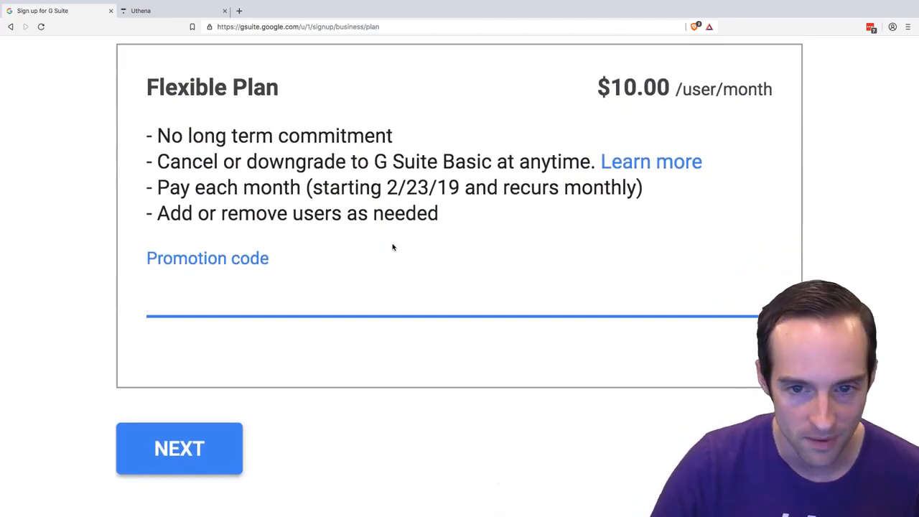
- Accept the G Suite Business Flexible Plan without a promotion code and continue to checkout
scroll(349, 349, "up", 7)
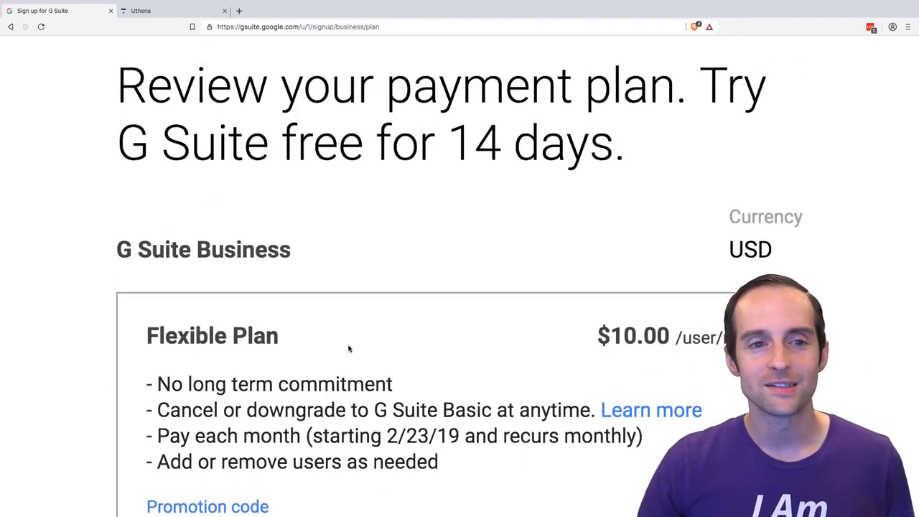
scroll(349, 349, "up", 8)
scroll(349, 347, "down", 8)
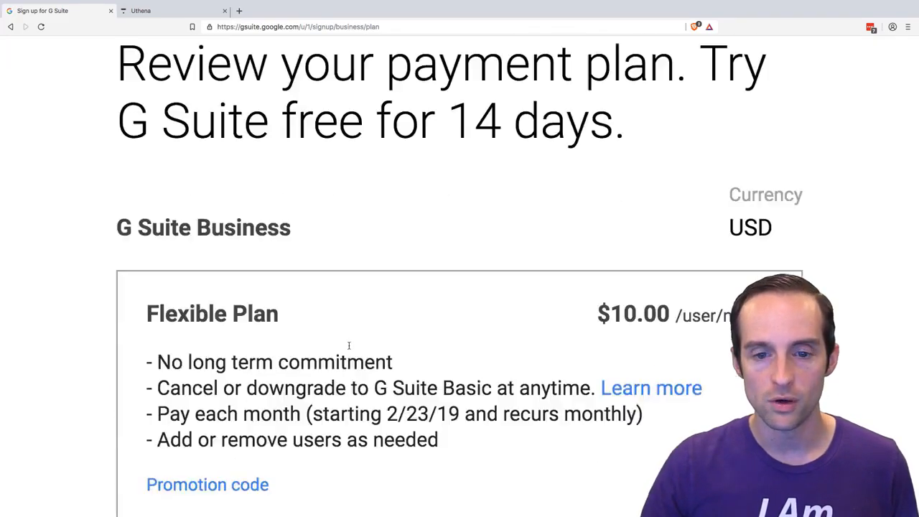
scroll(349, 346, "down", 12)
left_click(216, 267)
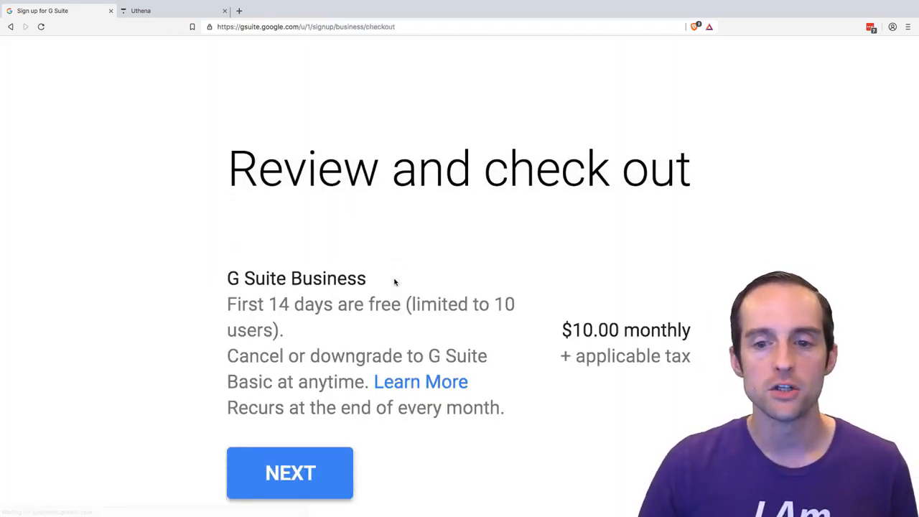
- Examine the checkout page's plan summary and customer info, checking the account type, business name, contact name and address fields
scroll(402, 278, "up", 5)
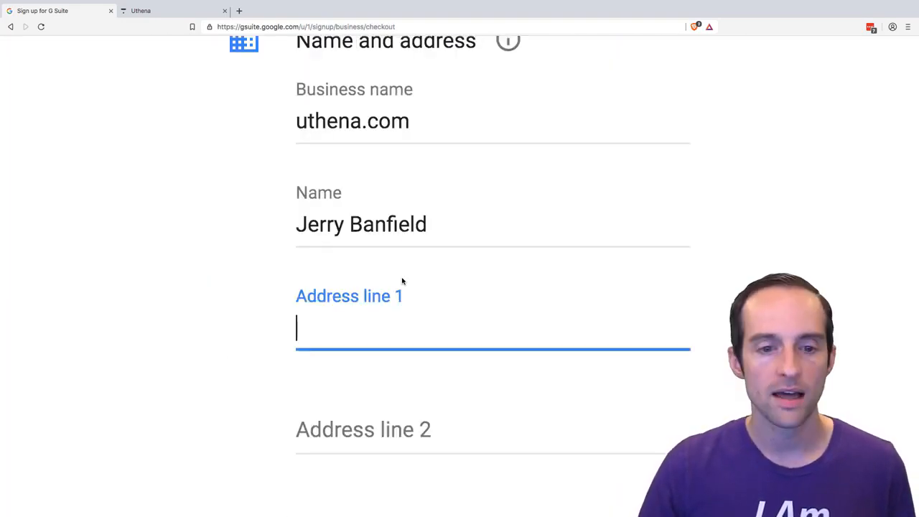
scroll(402, 278, "up", 1)
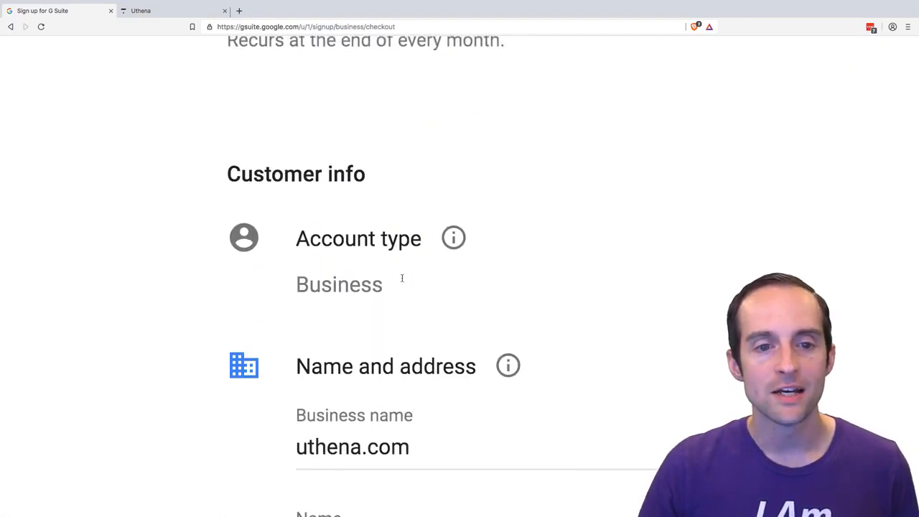
left_click(453, 238)
scroll(459, 242, "up", 3)
scroll(459, 244, "up", 5)
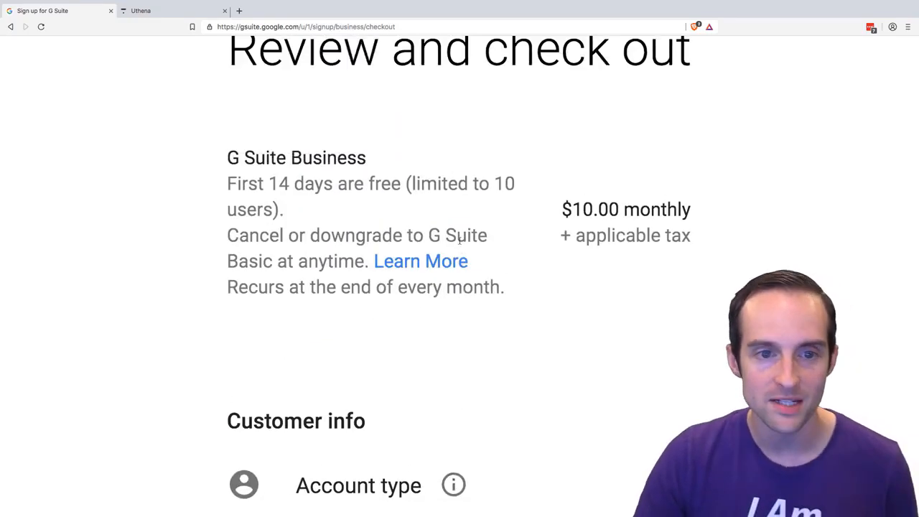
scroll(332, 355, "down", 2)
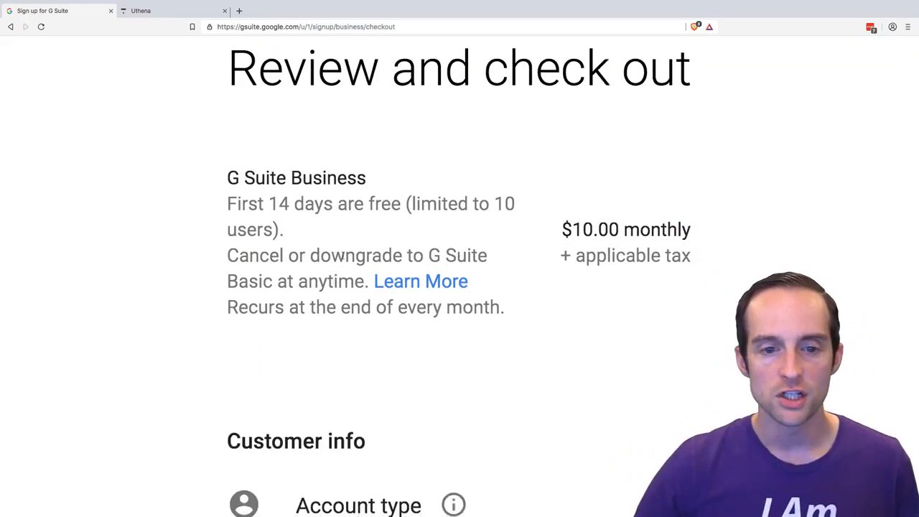
scroll(459, 215, "down", 3)
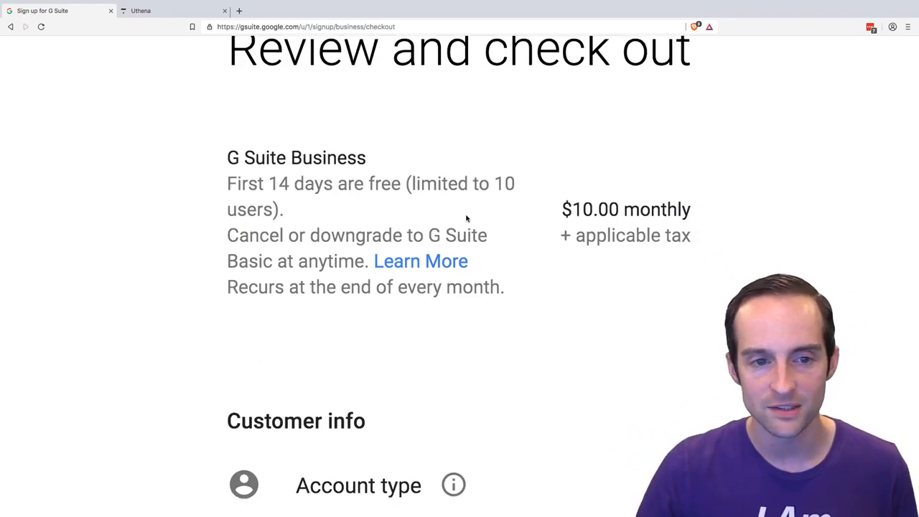
scroll(431, 183, "down", 4)
scroll(431, 194, "down", 4)
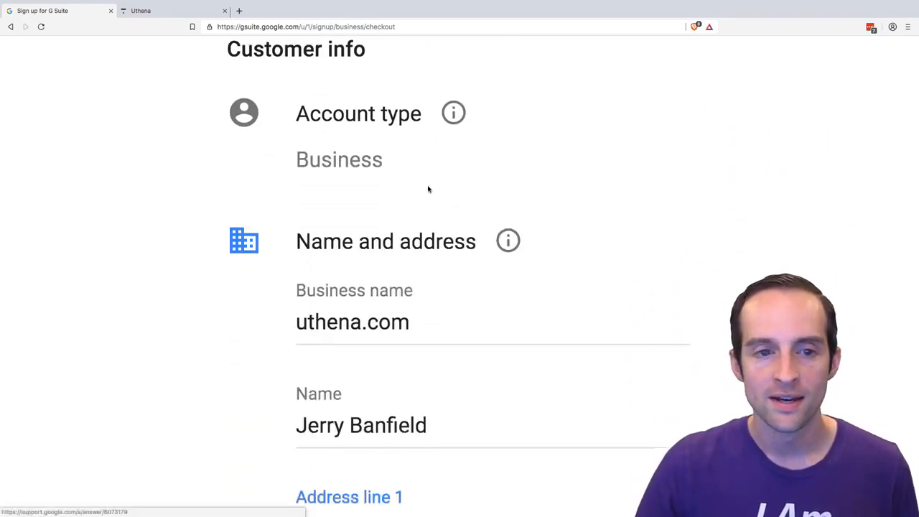
- Examine the rest of the checkout form, covering the address, state and ZIP code, primary contact and payment card fields
scroll(433, 218, "right", 3)
scroll(431, 217, "down", 1)
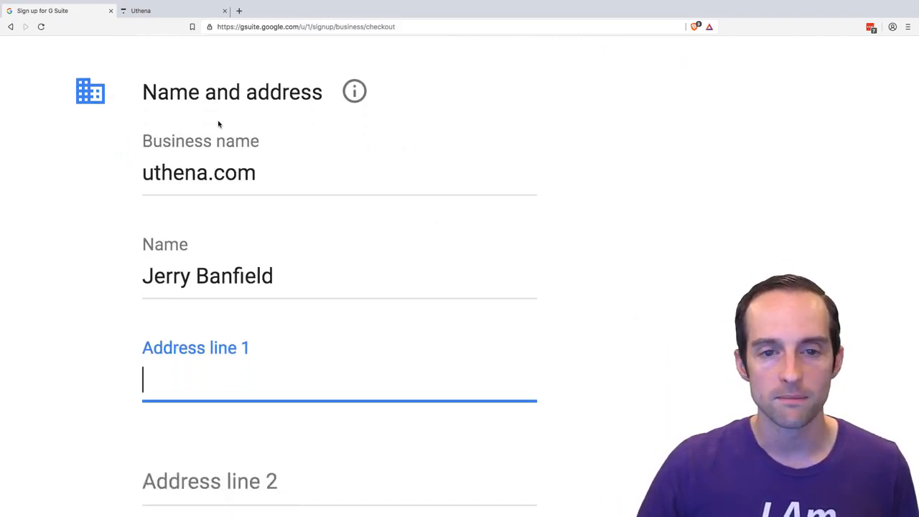
scroll(217, 262, "down", 1)
scroll(217, 263, "down", 7)
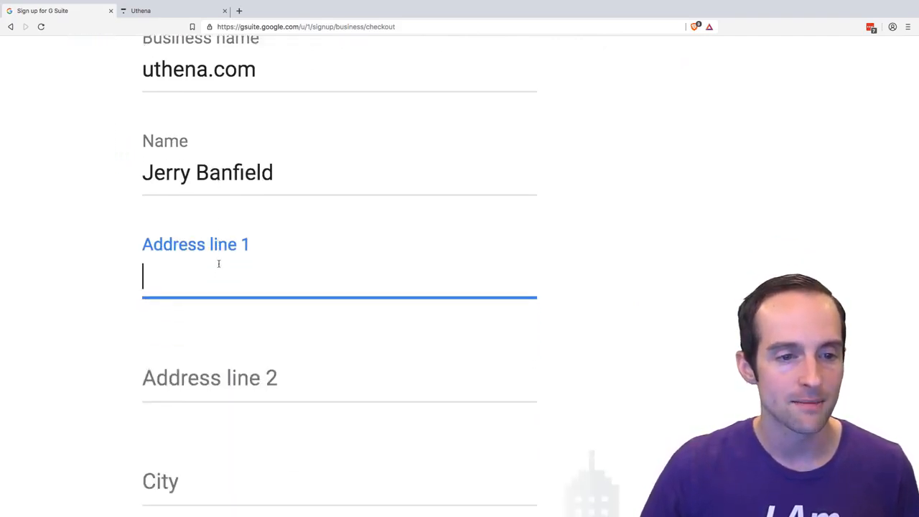
scroll(237, 263, "down", 6)
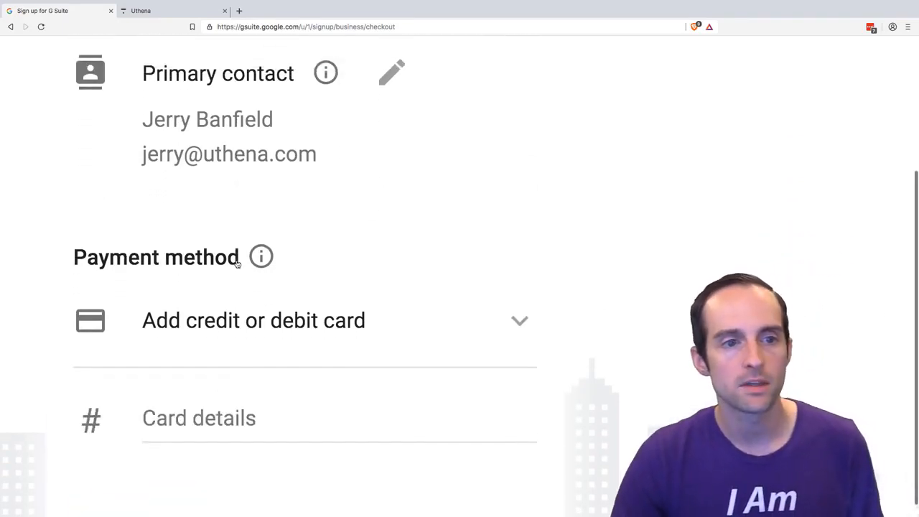
scroll(241, 257, "down", 2)
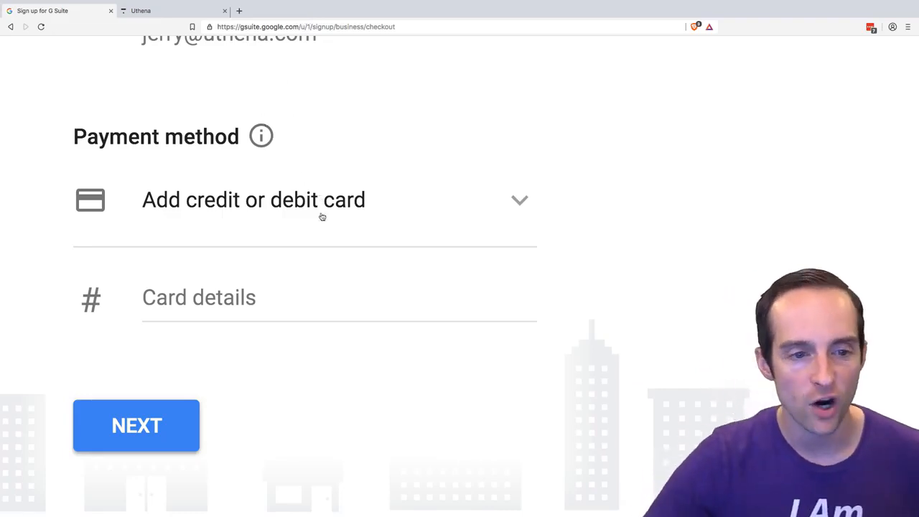
scroll(255, 291, "up", 3)
scroll(263, 286, "up", 10)
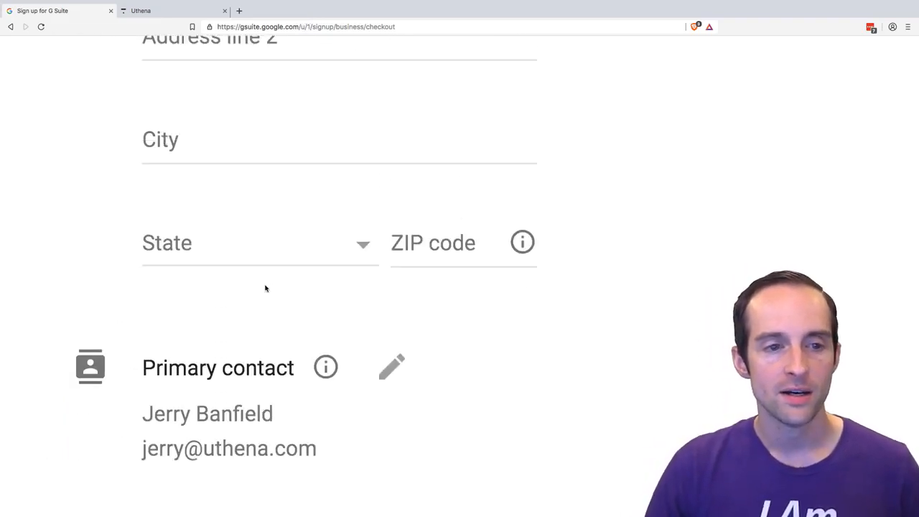
scroll(266, 290, "up", 6)
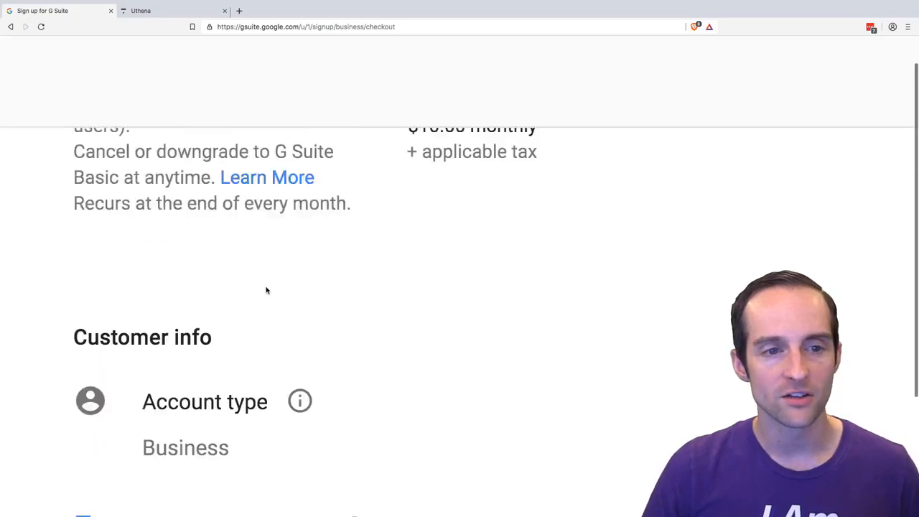
scroll(266, 291, "down", 13)
scroll(257, 276, "down", 8)
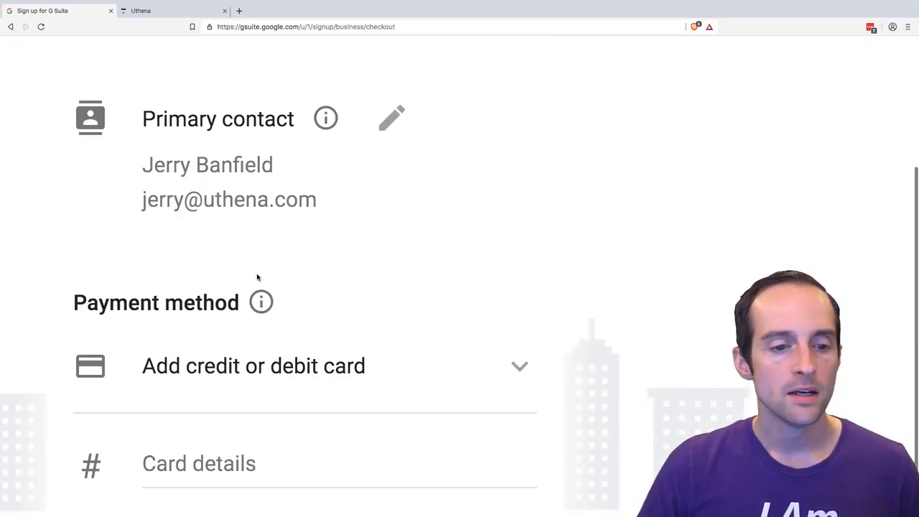
scroll(259, 275, "up", 12)
scroll(263, 273, "down", 6)
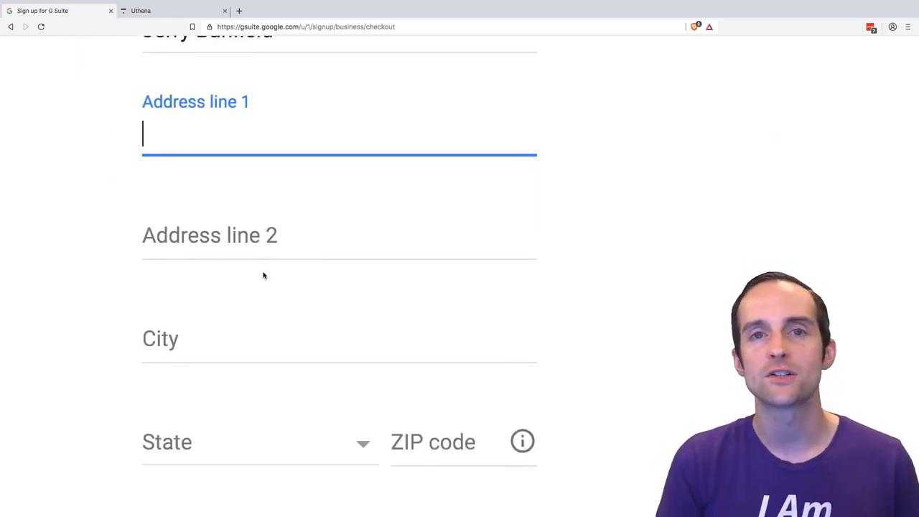
scroll(263, 275, "down", 8)
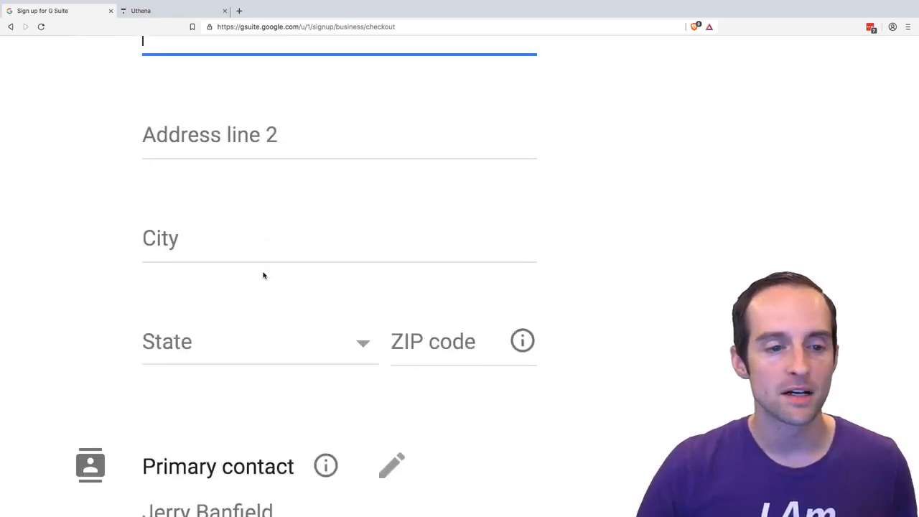
scroll(225, 404, "up", 3)
scroll(251, 394, "up", 10)
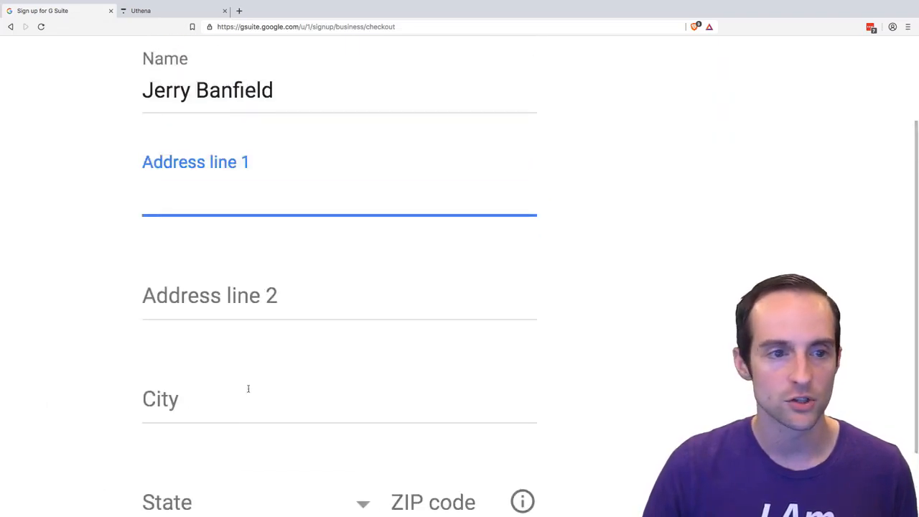
scroll(249, 388, "down", 2)
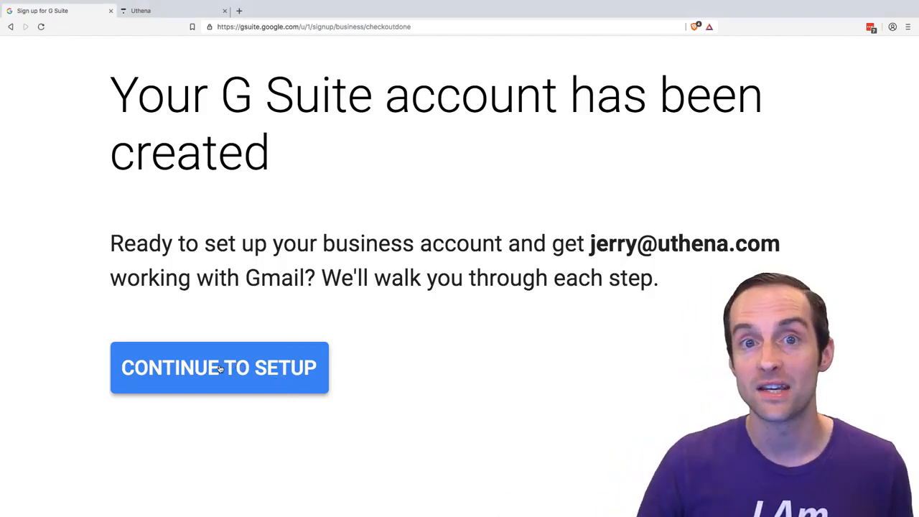
- Continue to the G Suite setup and review its stages for adding people, verifying the domain and setting up email
left_click(219, 369)
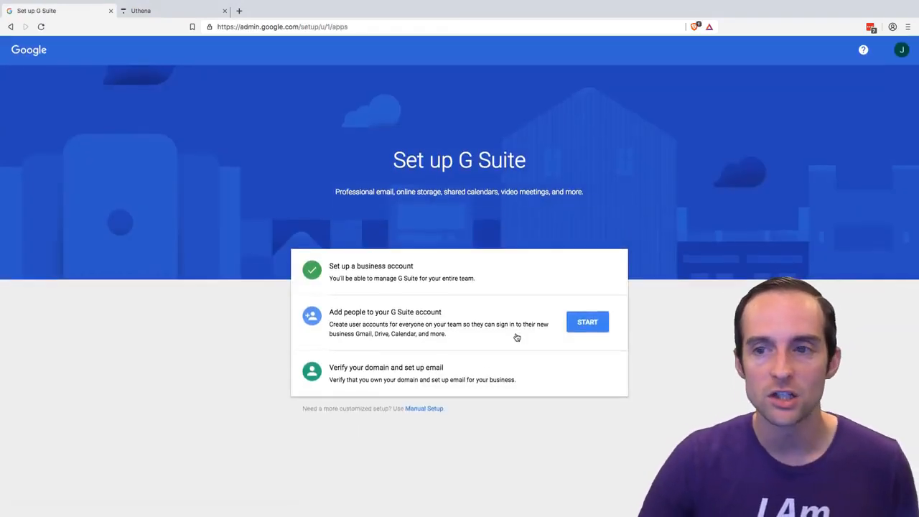
scroll(451, 273, "up", 5)
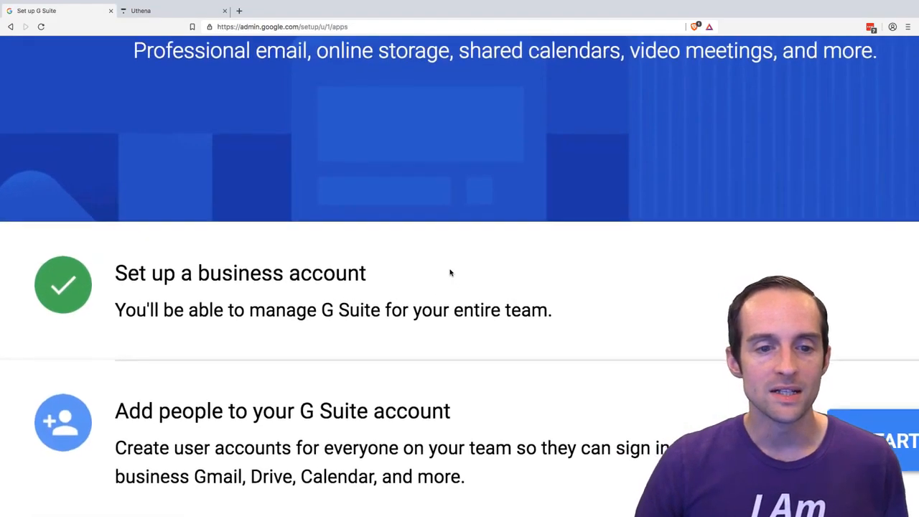
scroll(451, 273, "down", 5)
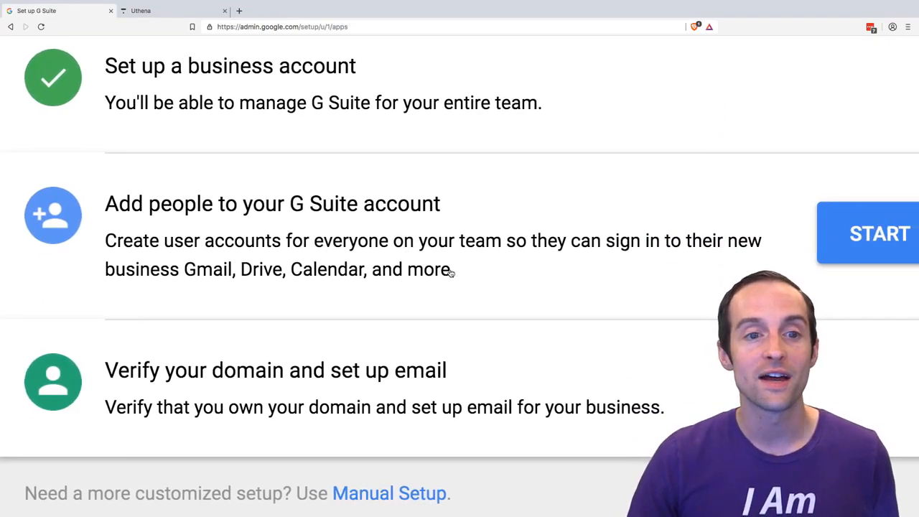
scroll(451, 272, "up", 2)
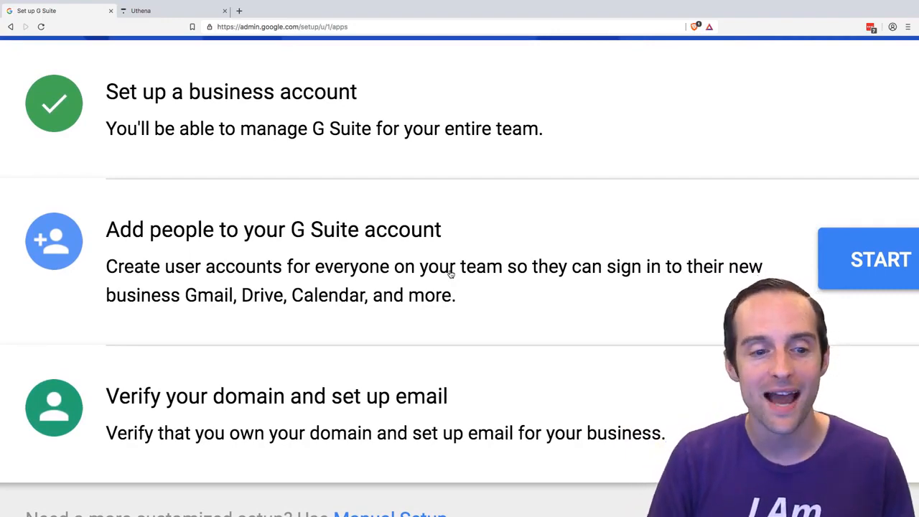
scroll(451, 273, "down", 4)
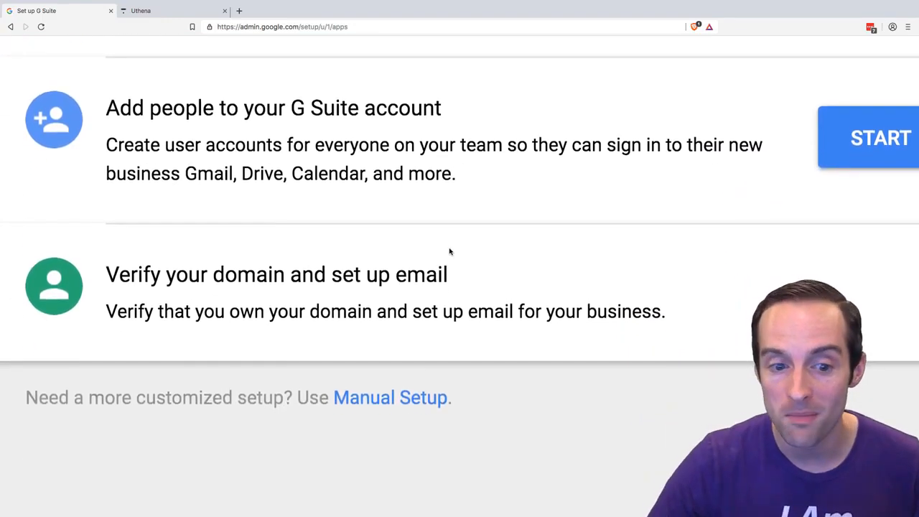
scroll(510, 303, "down", 5)
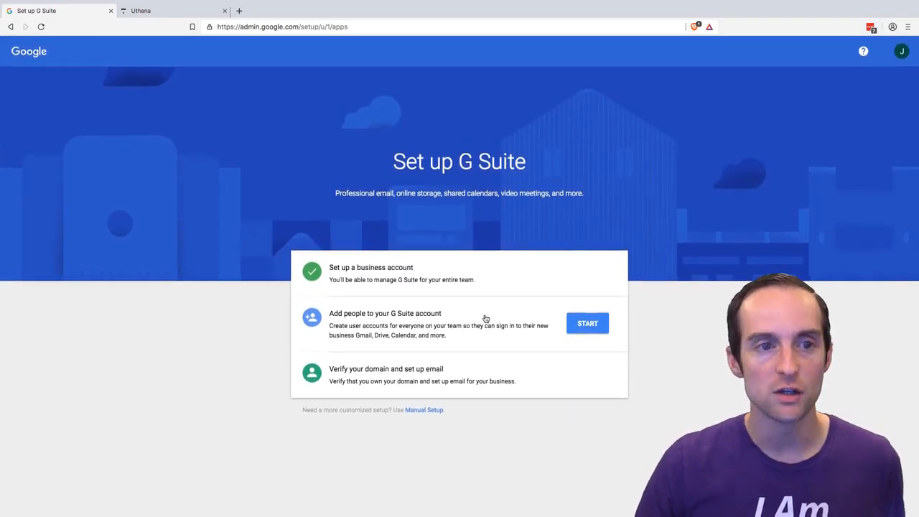
scroll(486, 318, "up", 5)
scroll(486, 319, "right", 2)
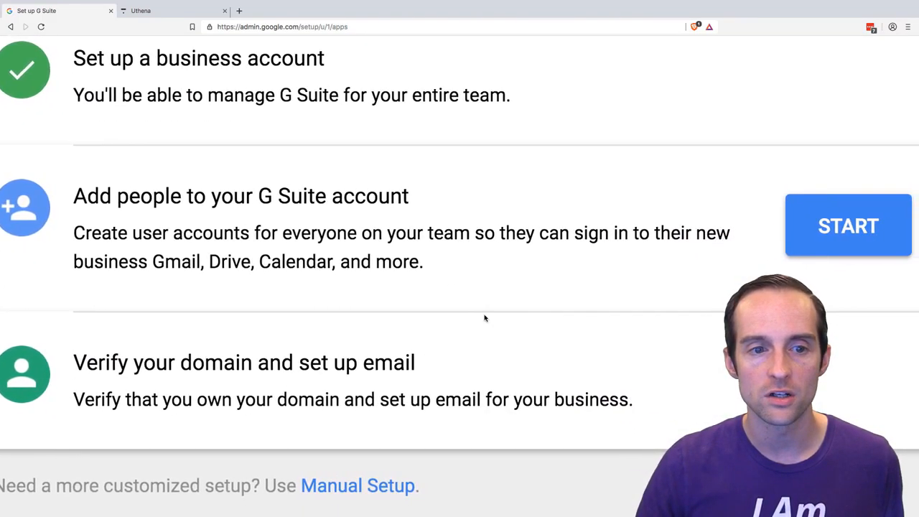
- Start adding people to the G Suite account and read the instructions for creating team user accounts
left_click(821, 233)
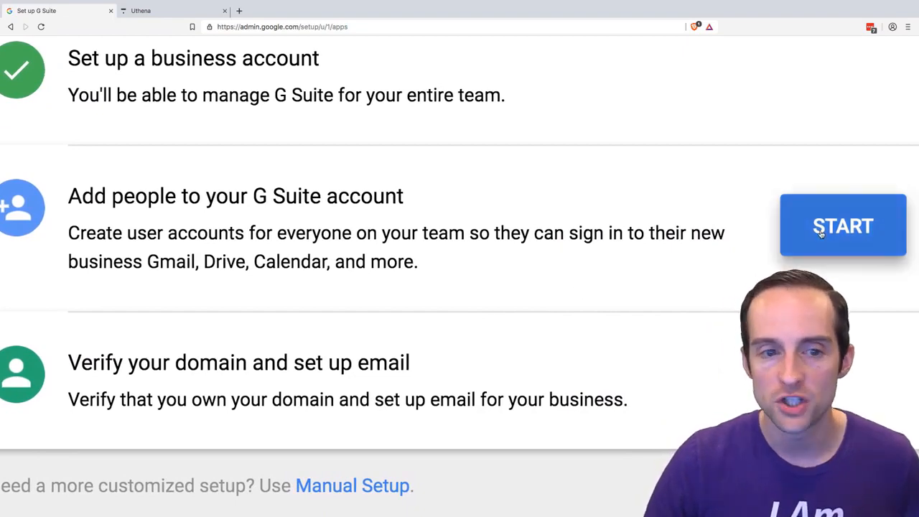
scroll(511, 252, "down", 6)
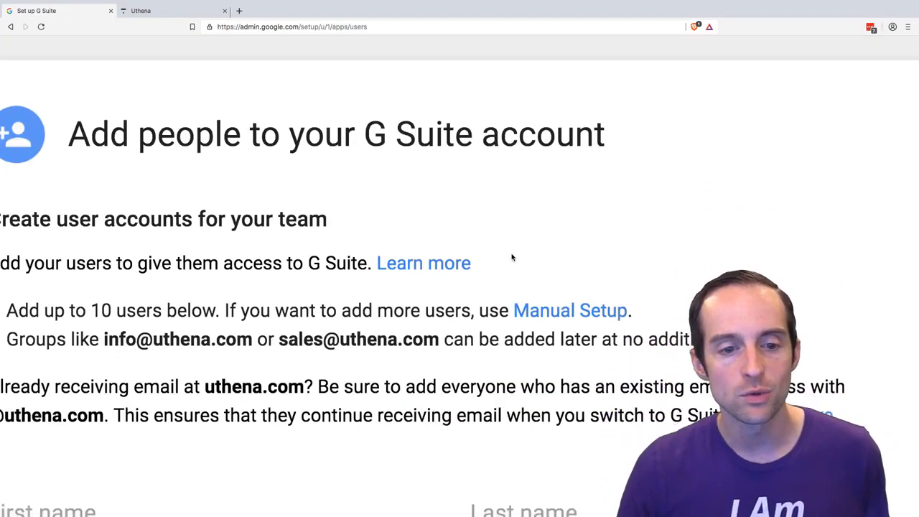
scroll(512, 256, "up", 3)
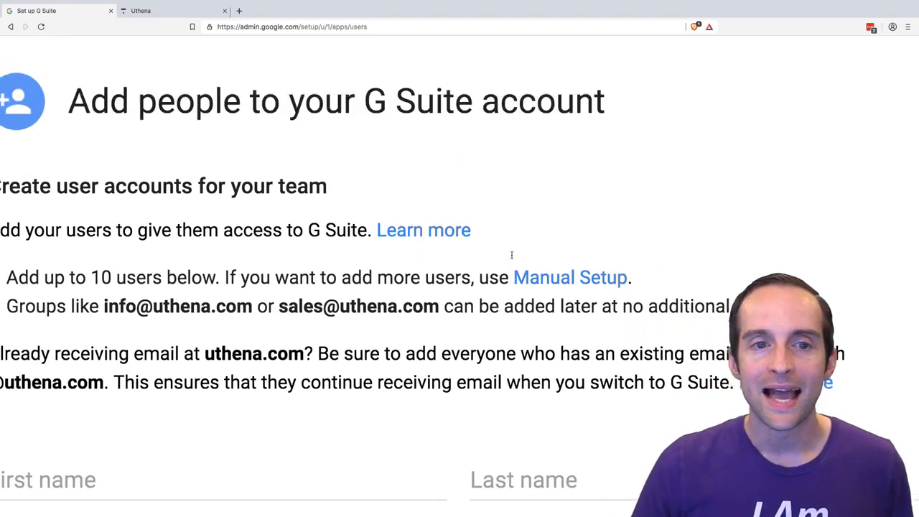
scroll(512, 256, "down", 3)
scroll(512, 256, "down", 2)
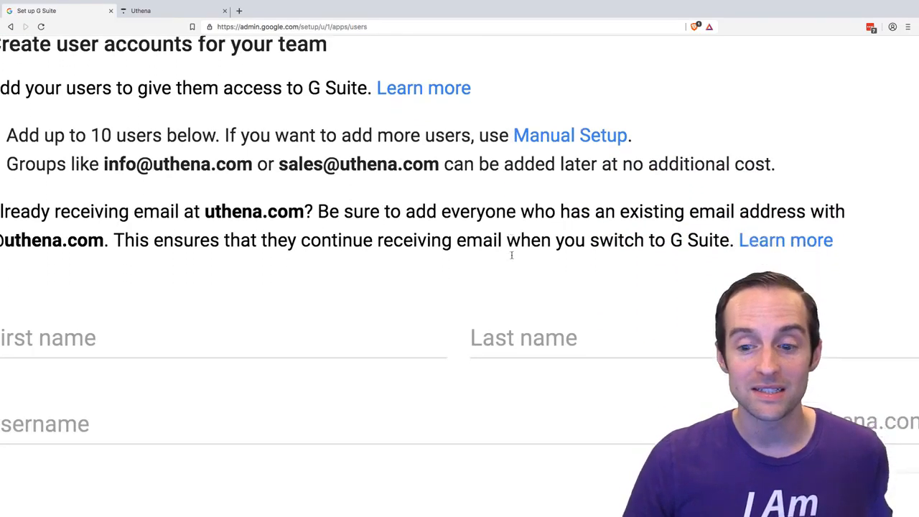
scroll(512, 258, "left", 2)
scroll(512, 258, "left", 1)
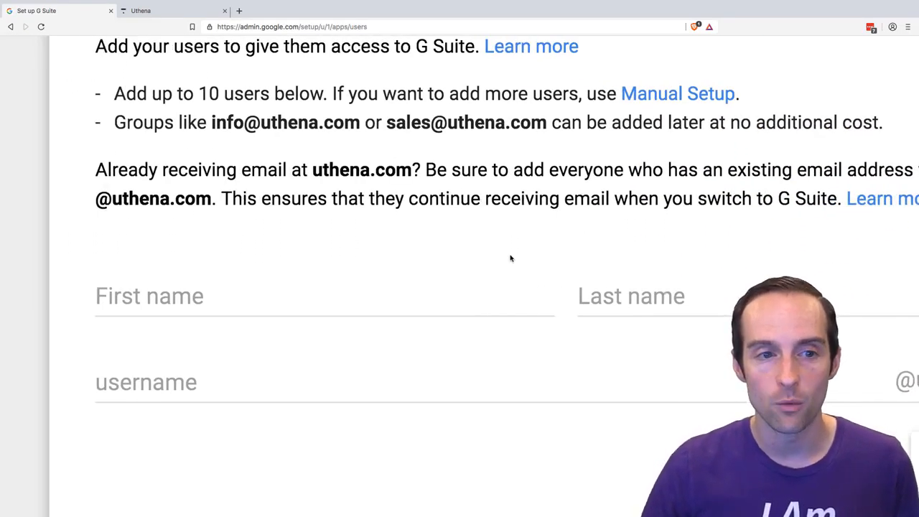
scroll(511, 258, "up", 1)
scroll(511, 257, "right", 1)
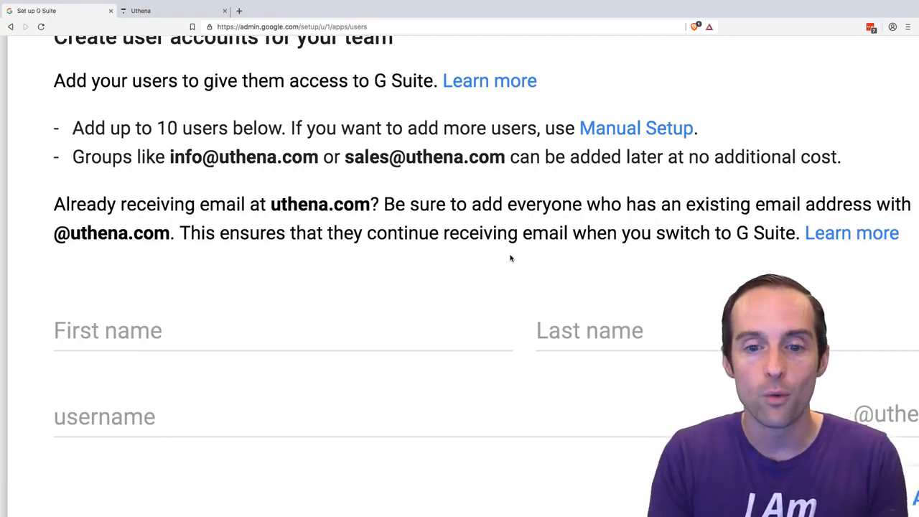
- Fill in the new team member's first name, last name and uthena.com username
left_click(262, 342)
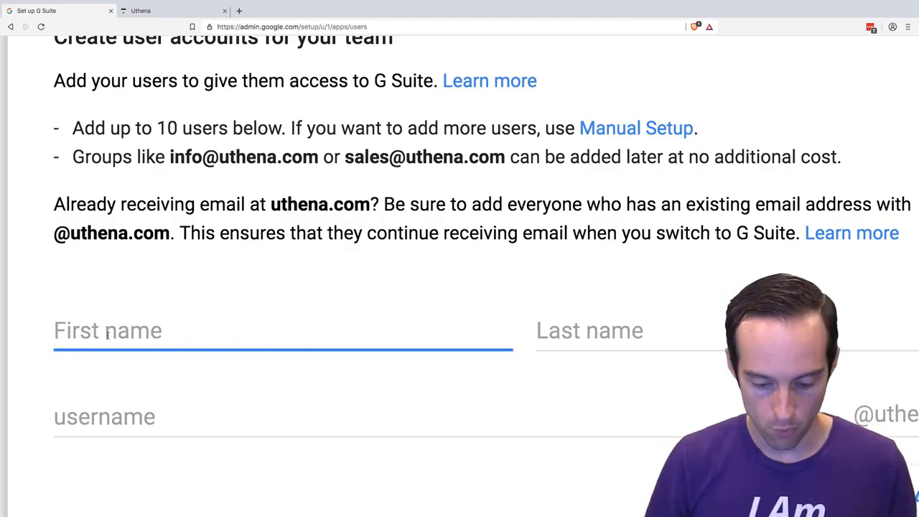
key("Tab")
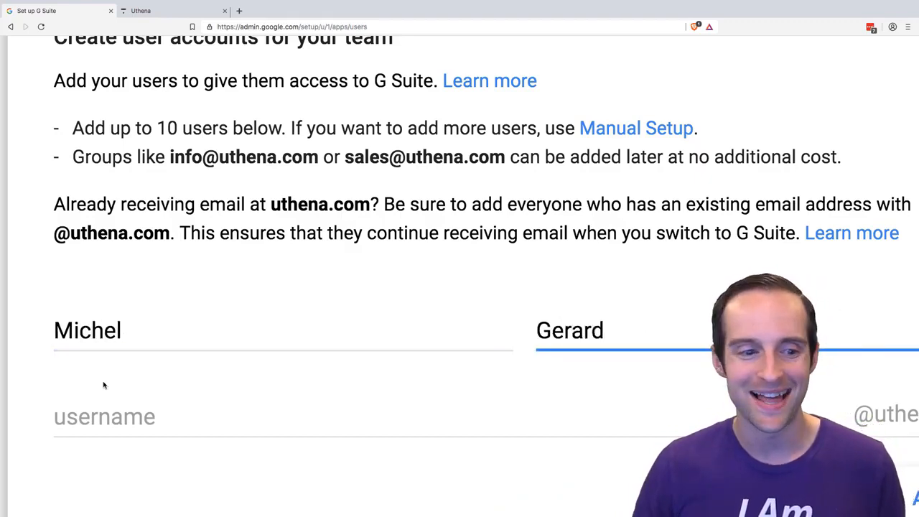
key("Tab")
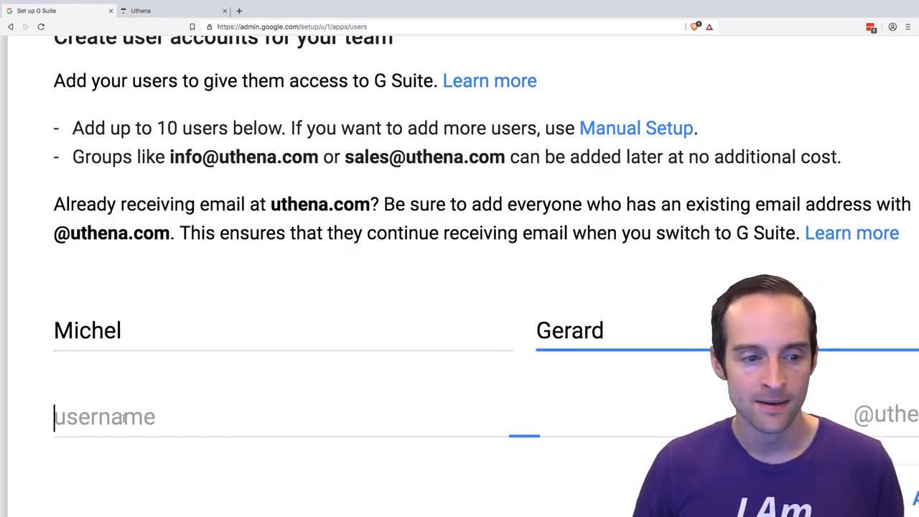
type("michel")
- Check the filled-in user form and add the team member to the G Suite account's user list
scroll(283, 353, "down", 2)
scroll(283, 352, "right", 1)
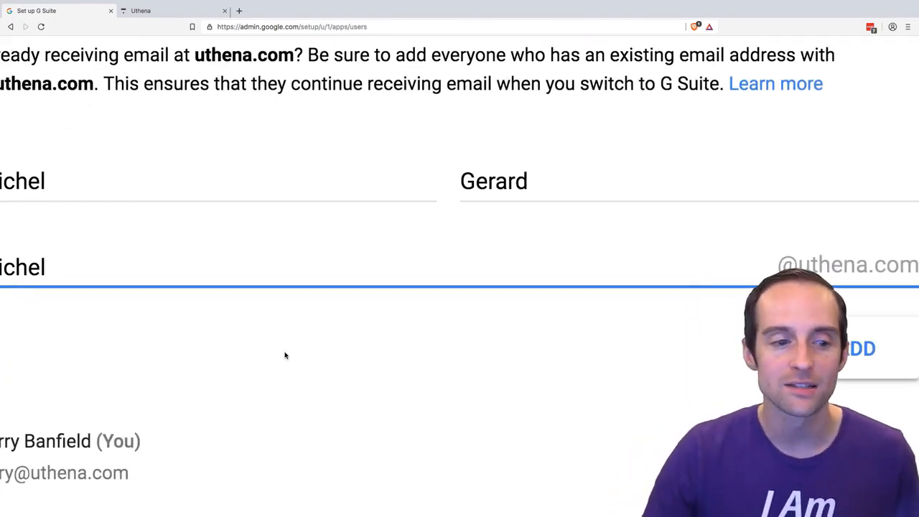
scroll(284, 355, "down", 1)
scroll(291, 353, "left", 1)
scroll(294, 352, "left", 3)
scroll(297, 352, "down", 3)
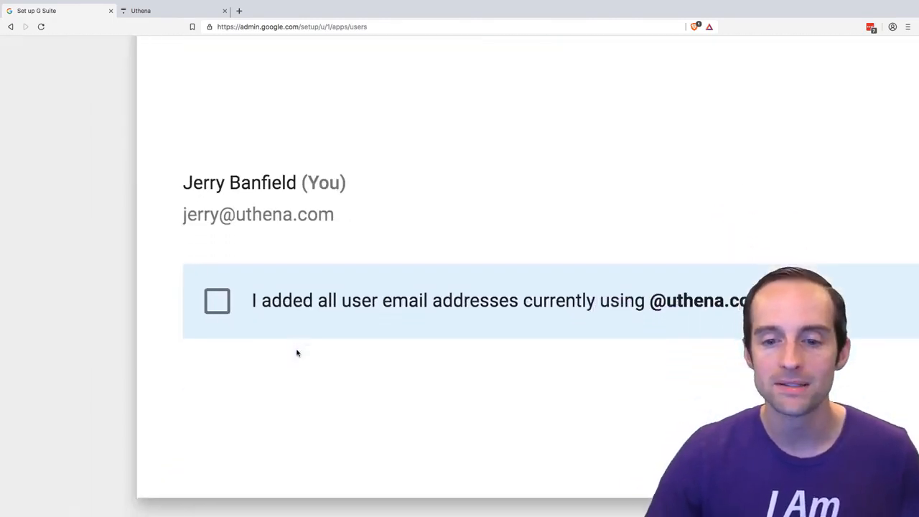
scroll(294, 352, "right", 2)
scroll(292, 353, "up", 5)
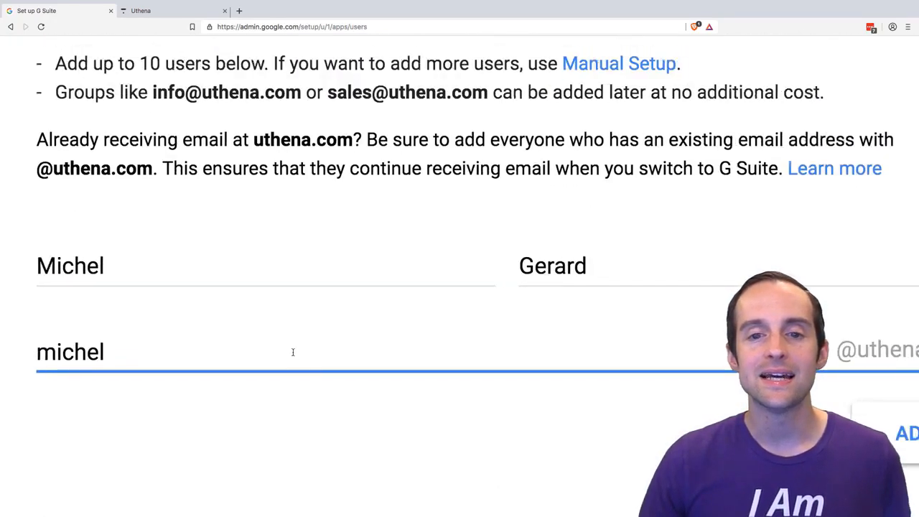
scroll(293, 352, "right", 1)
scroll(292, 351, "left", 1)
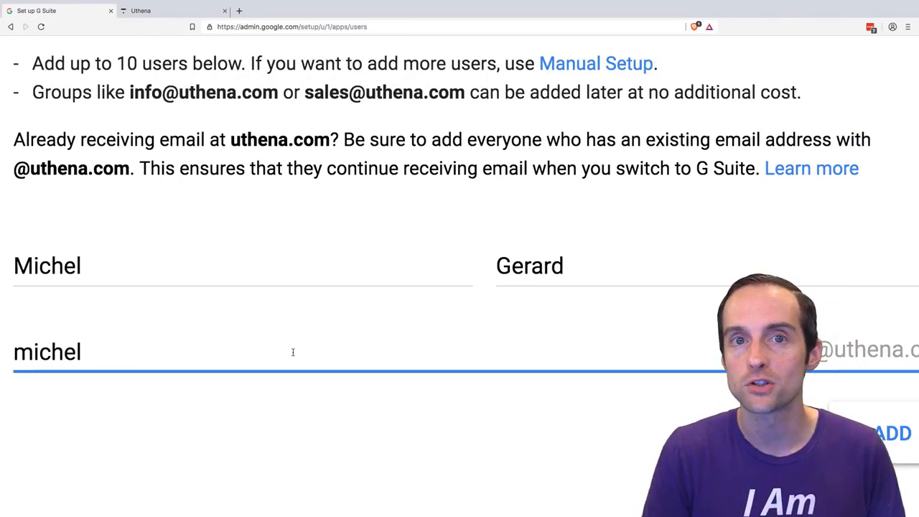
scroll(293, 352, "down", 5)
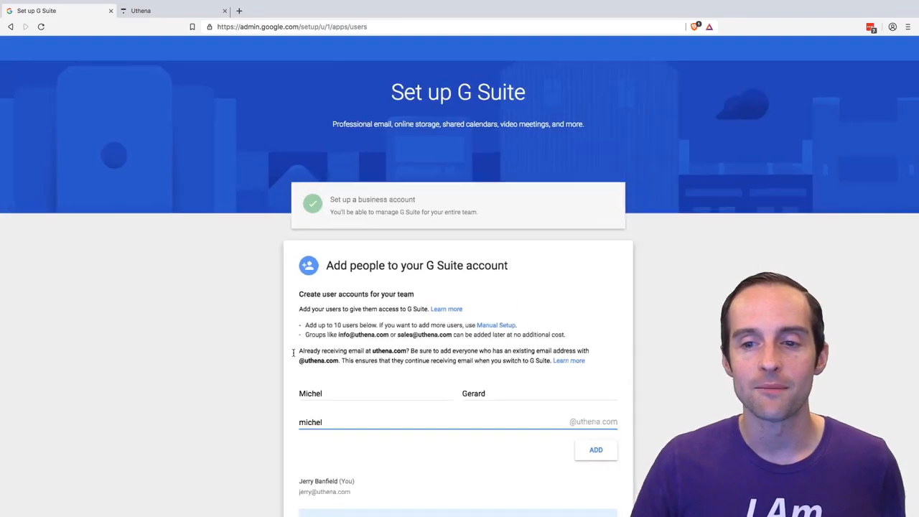
scroll(383, 336, "down", 2)
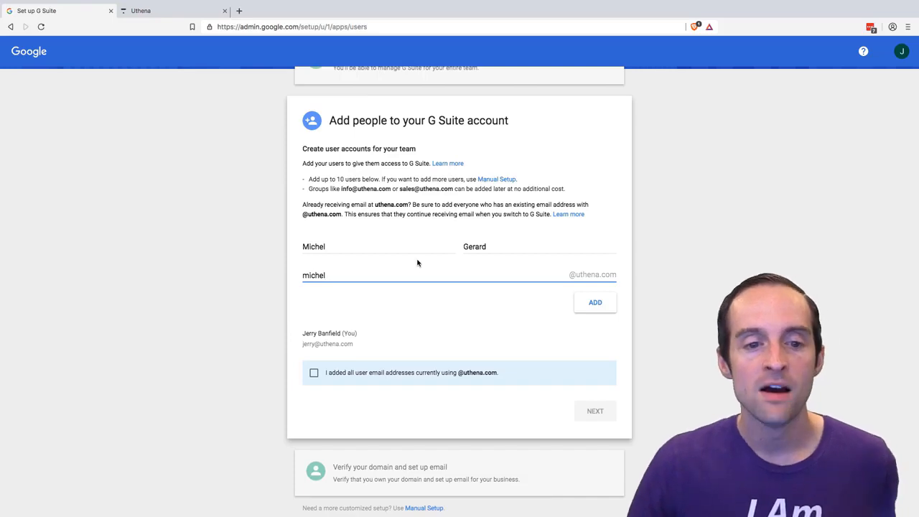
left_click(599, 304)
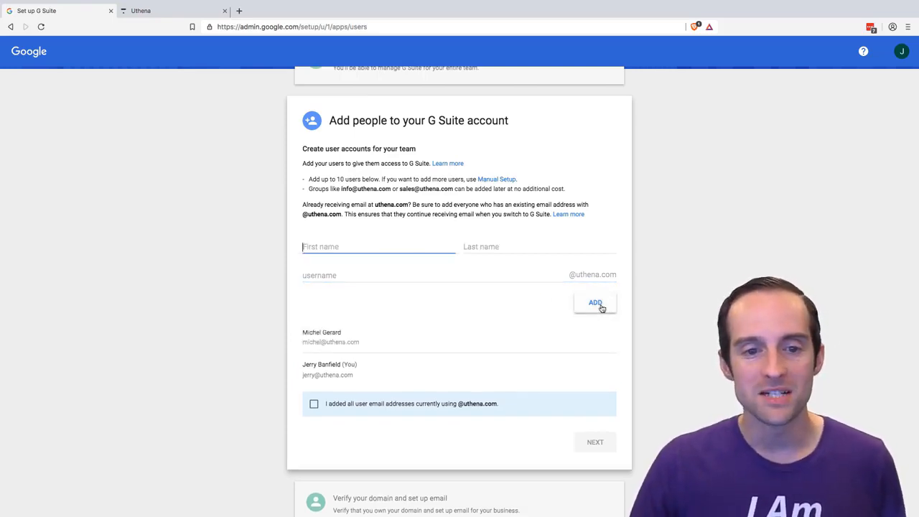
scroll(369, 371, "down", 1)
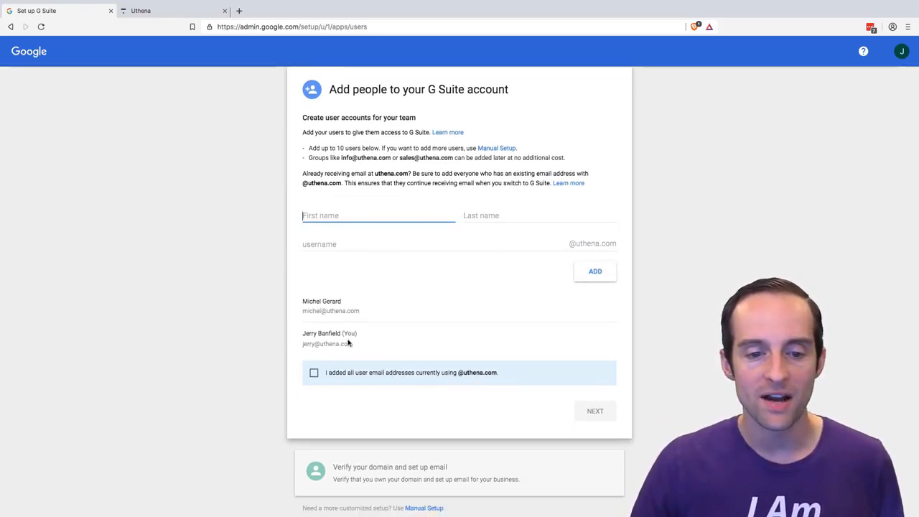
- Check the team user list, confirm that all current uthena.com email addresses were added, and proceed to notifying the team
scroll(348, 343, "up", 5)
scroll(336, 299, "left", 1)
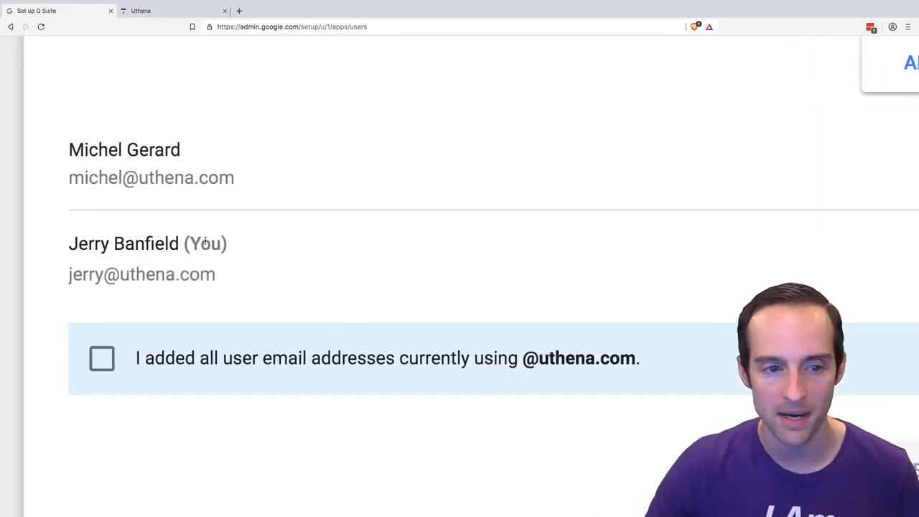
scroll(363, 322, "down", 5)
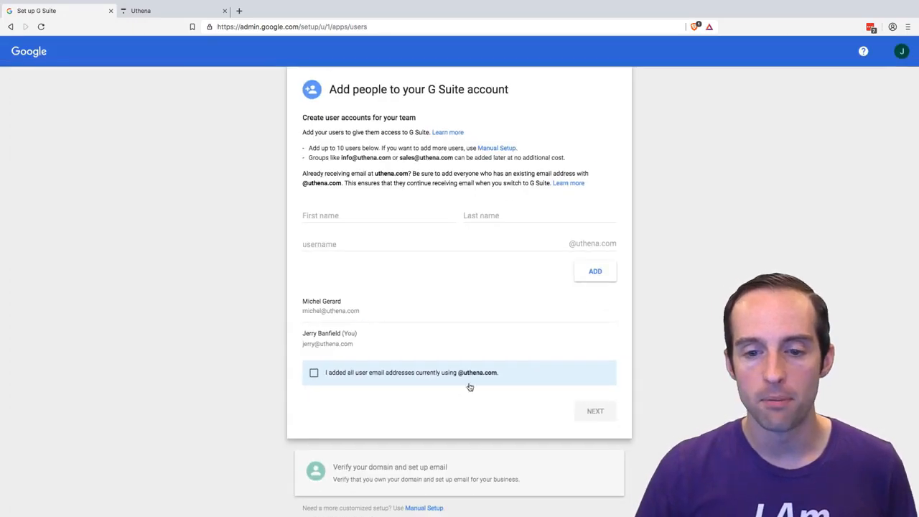
left_click(314, 373)
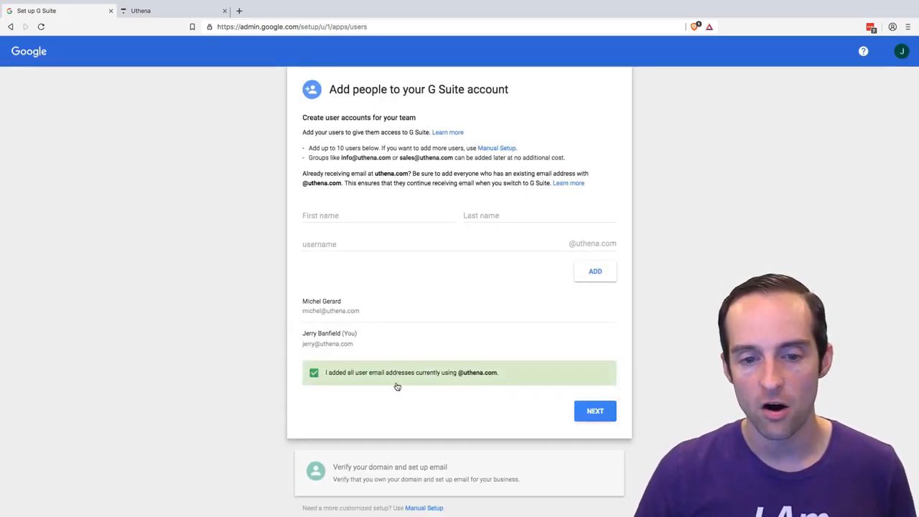
left_click(600, 413)
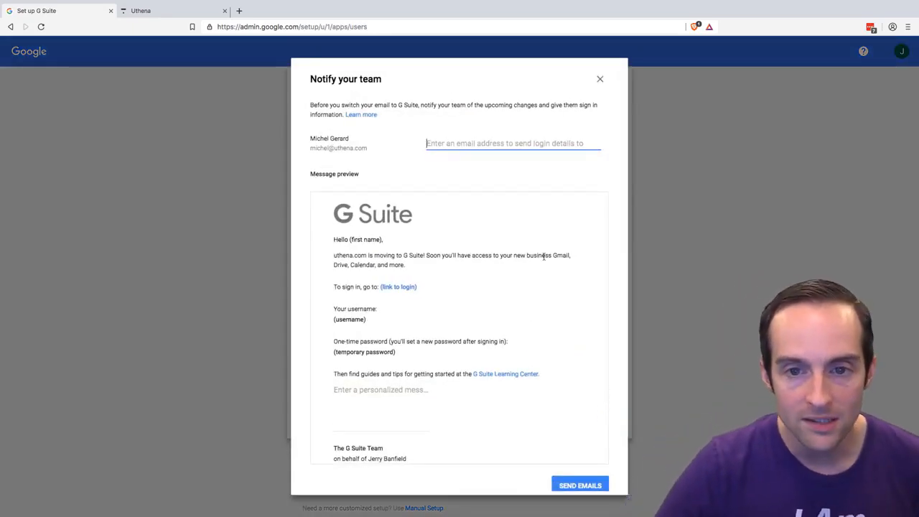
- Send the G Suite login details to the team member's existing email address and continue to the domain verification stage
scroll(455, 199, "down", 1)
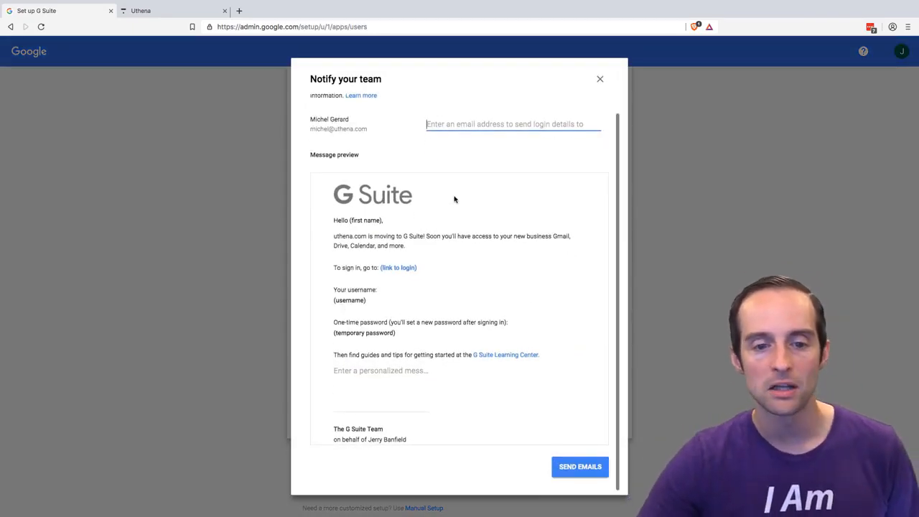
scroll(541, 372, "up", 1)
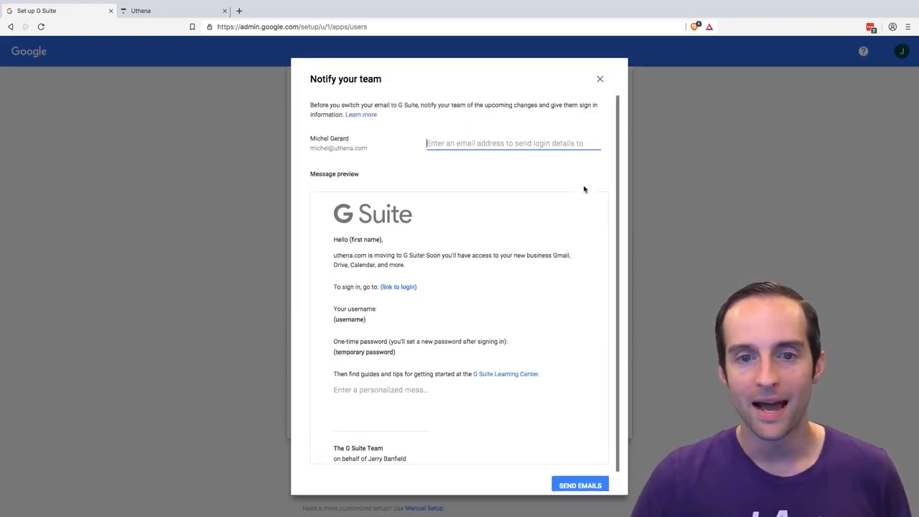
scroll(532, 253, "down", 1)
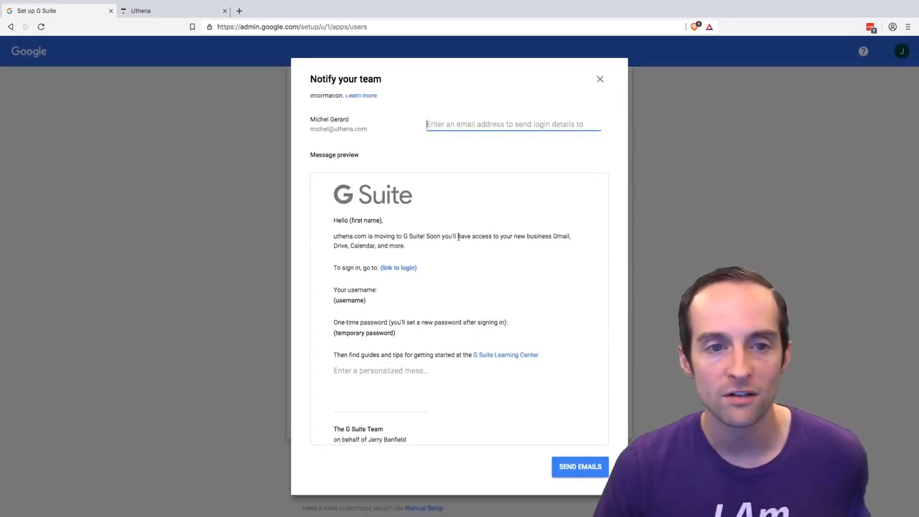
scroll(493, 232, "up", 1)
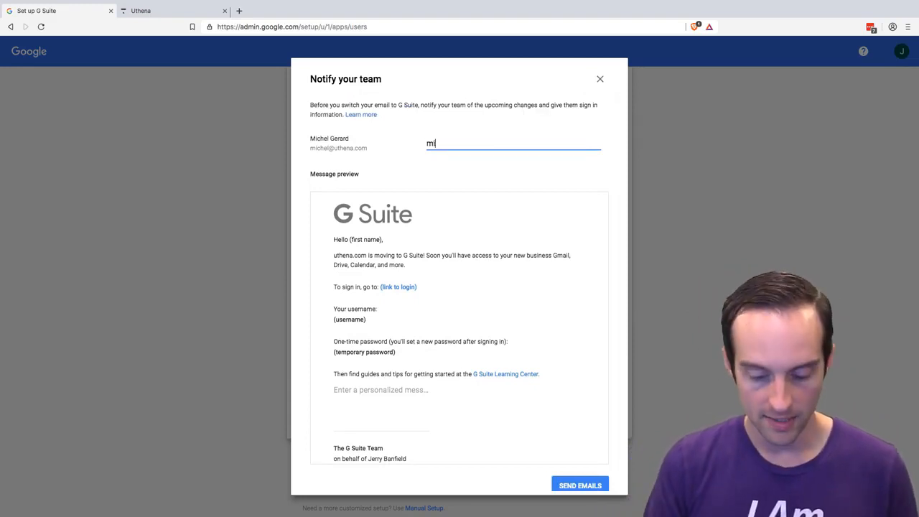
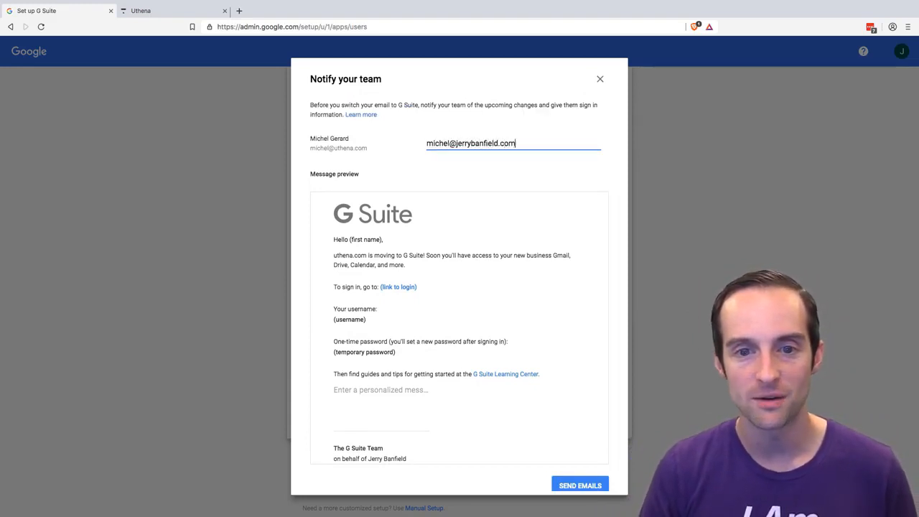
scroll(531, 273, "down", 1)
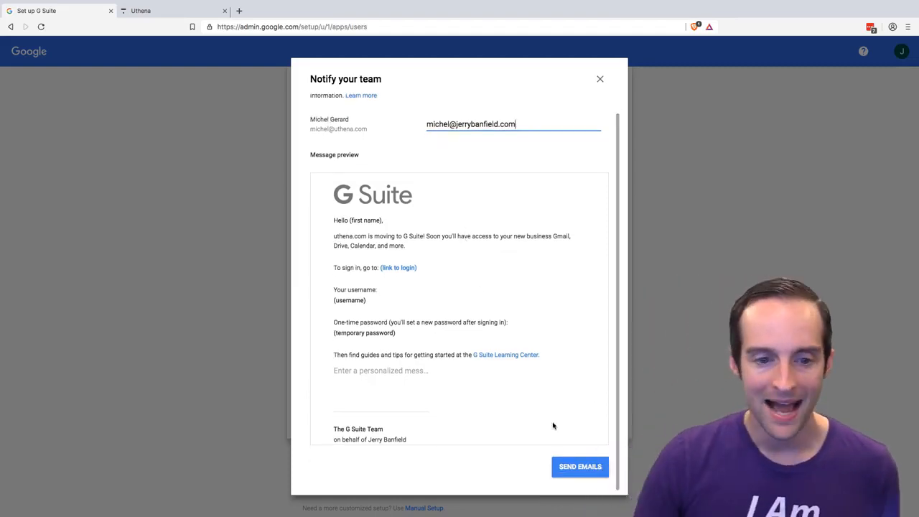
left_click(580, 467)
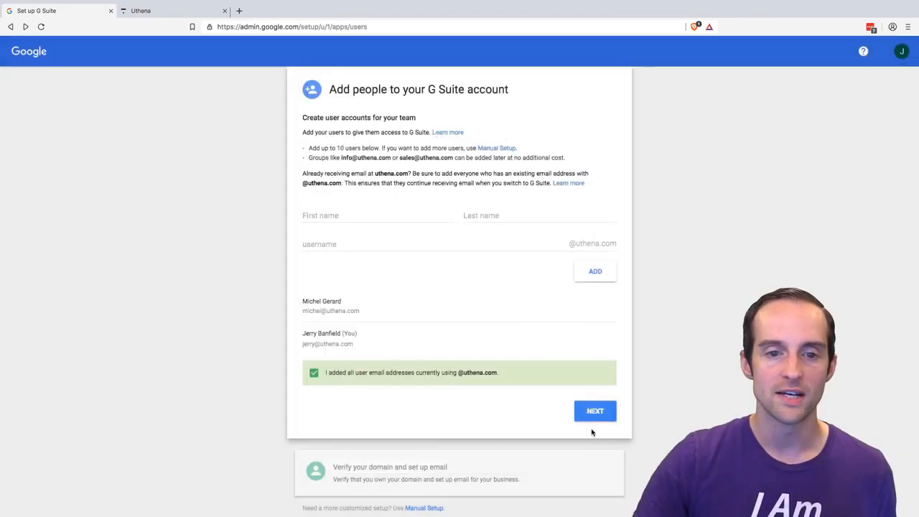
left_click(593, 412)
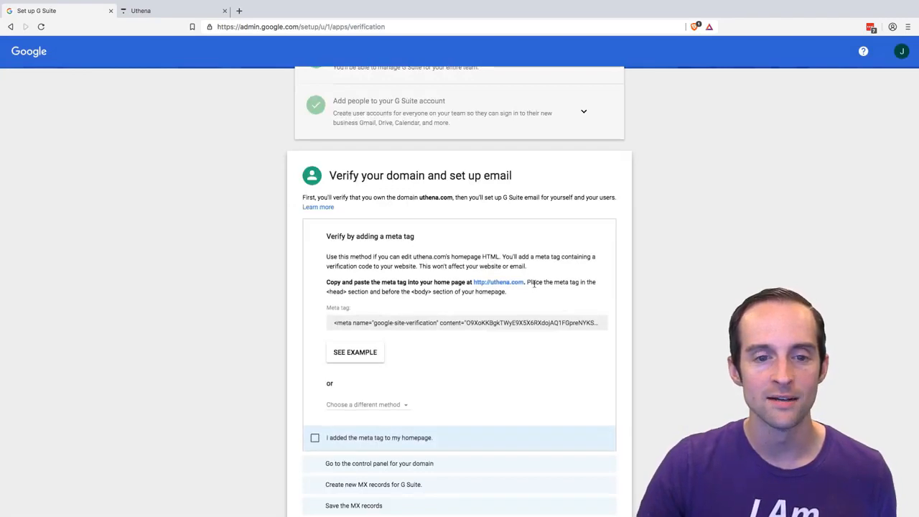
- Read the instructions for verifying uthena.com by adding a meta tag, including the option for a different method
scroll(535, 285, "down", 1)
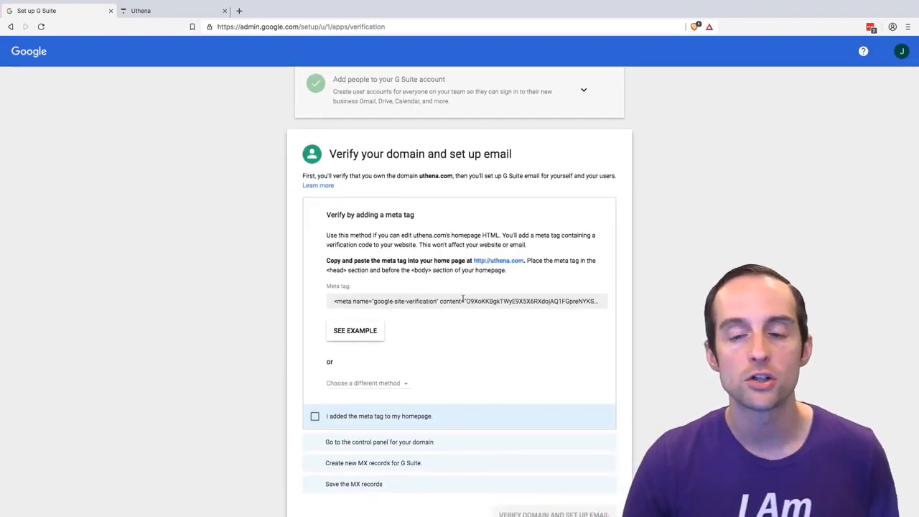
scroll(417, 267, "up", 5)
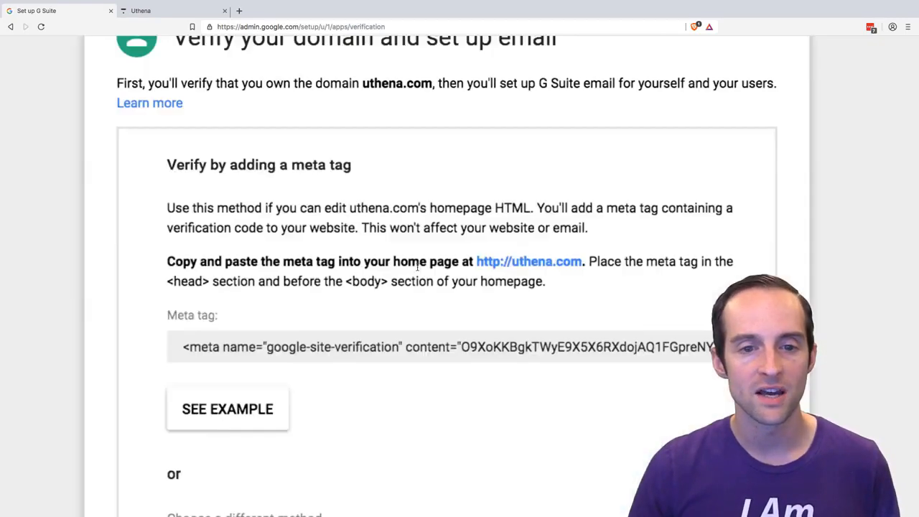
scroll(417, 267, "down", 1)
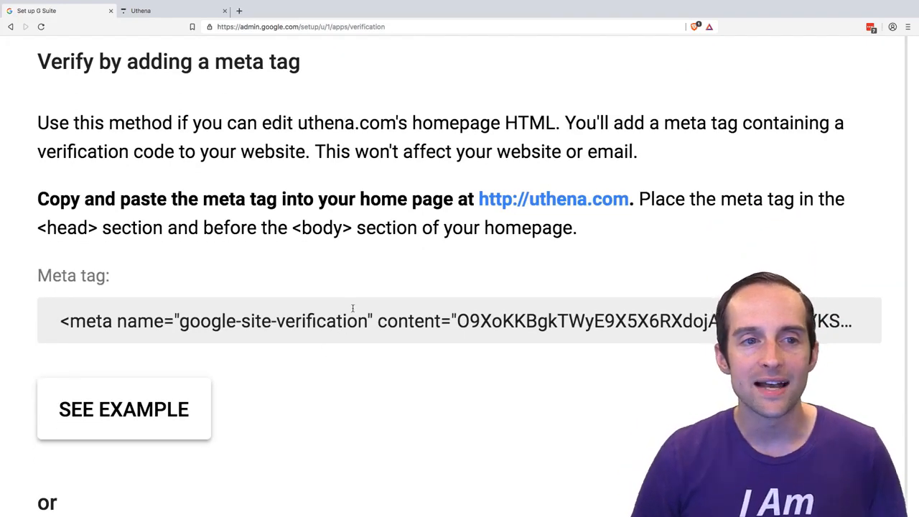
scroll(333, 245, "up", 1)
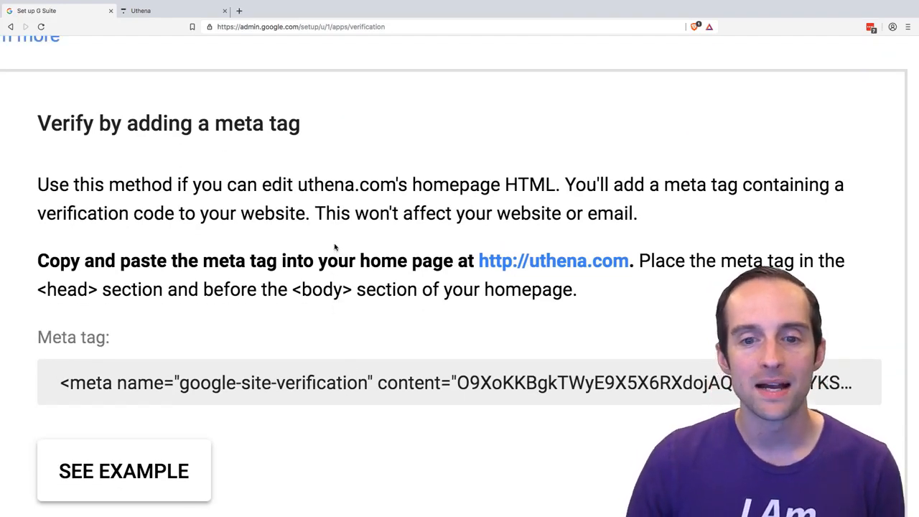
scroll(281, 222, "up", 3)
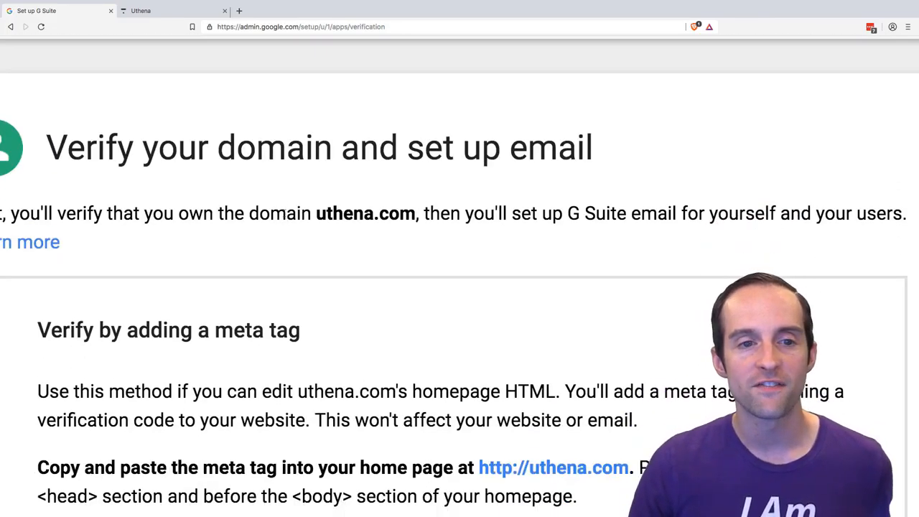
scroll(264, 183, "left", 1)
scroll(281, 209, "down", 1)
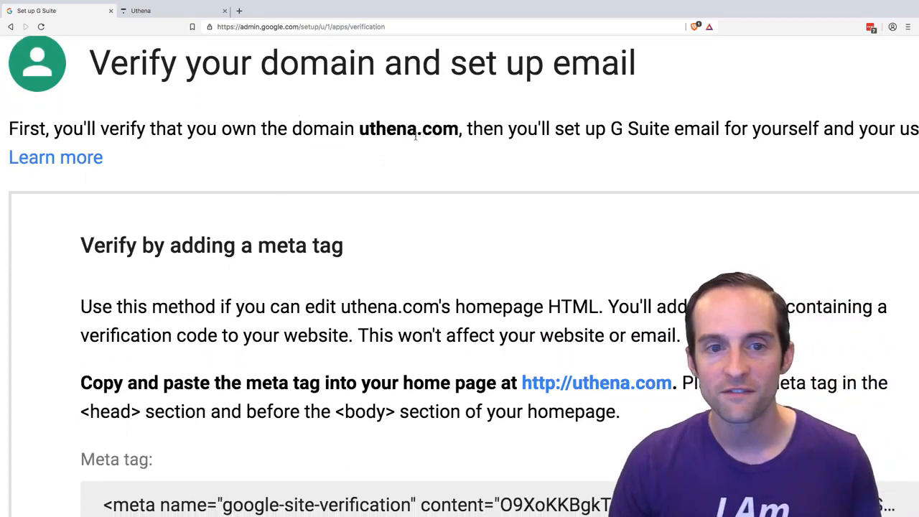
scroll(415, 140, "down", 1)
scroll(415, 139, "down", 4)
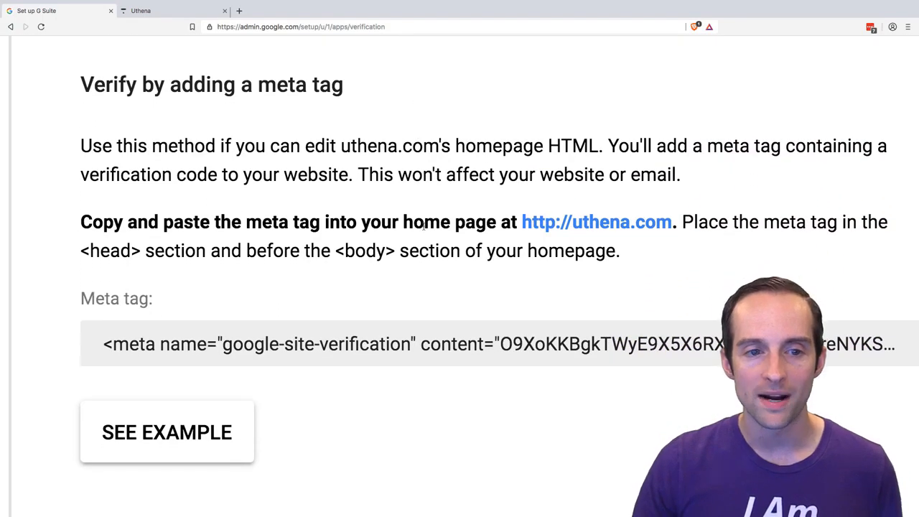
scroll(424, 227, "down", 1)
scroll(450, 219, "right", 2)
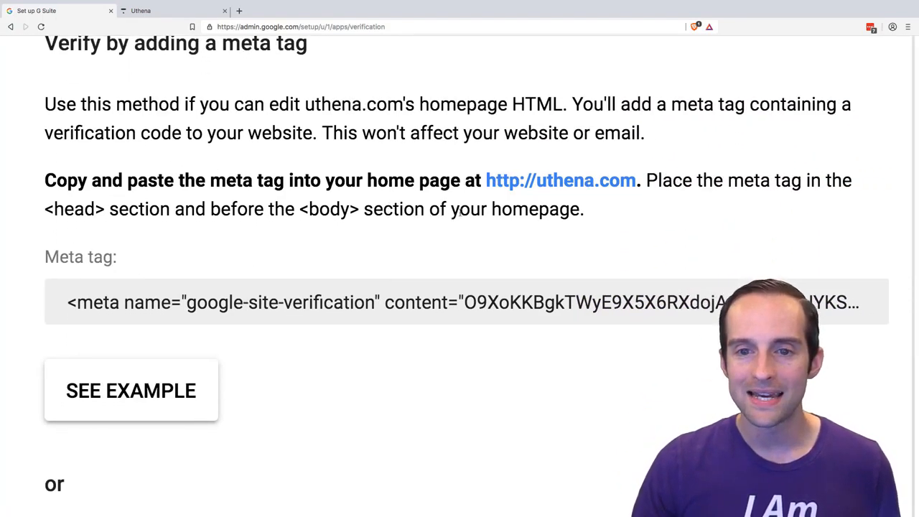
scroll(357, 230, "down", 2)
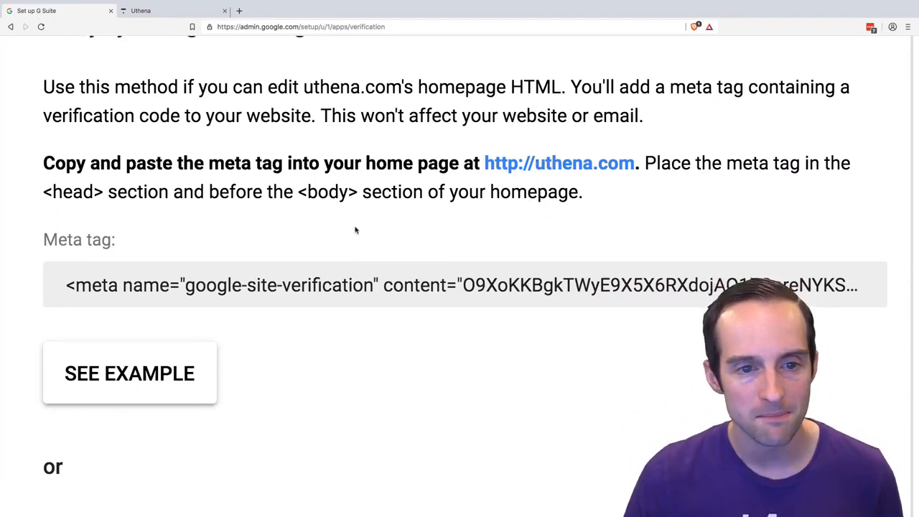
scroll(228, 279, "down", 10)
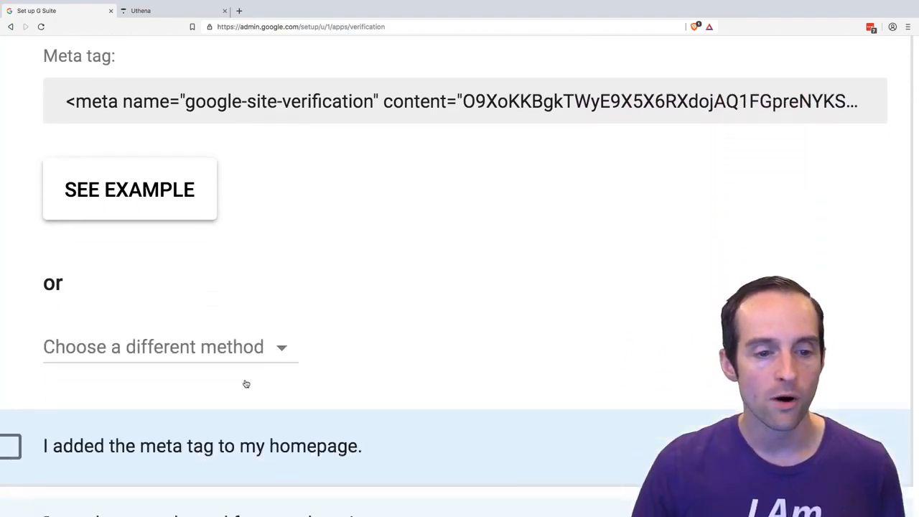
- Change the verification method to adding a domain host MX record and read its domain host login instructions
left_click(211, 265)
scroll(324, 340, "down", 2)
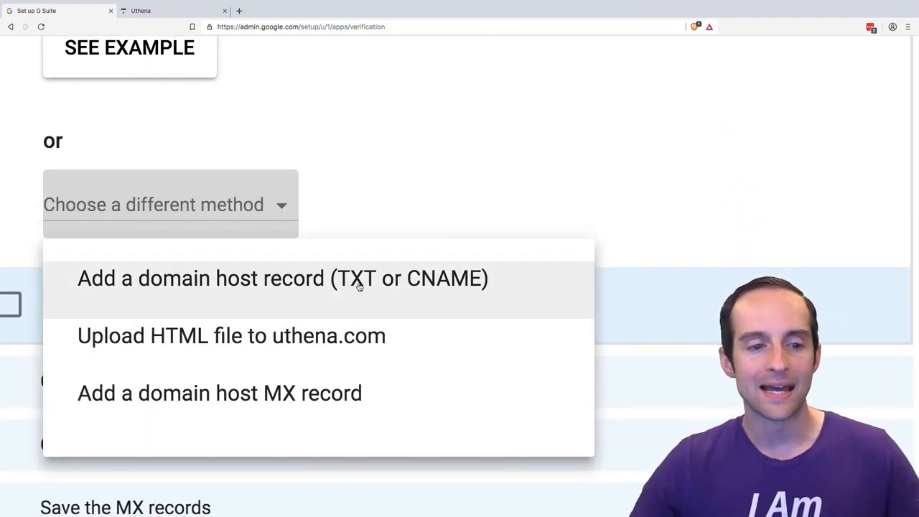
left_click(313, 392)
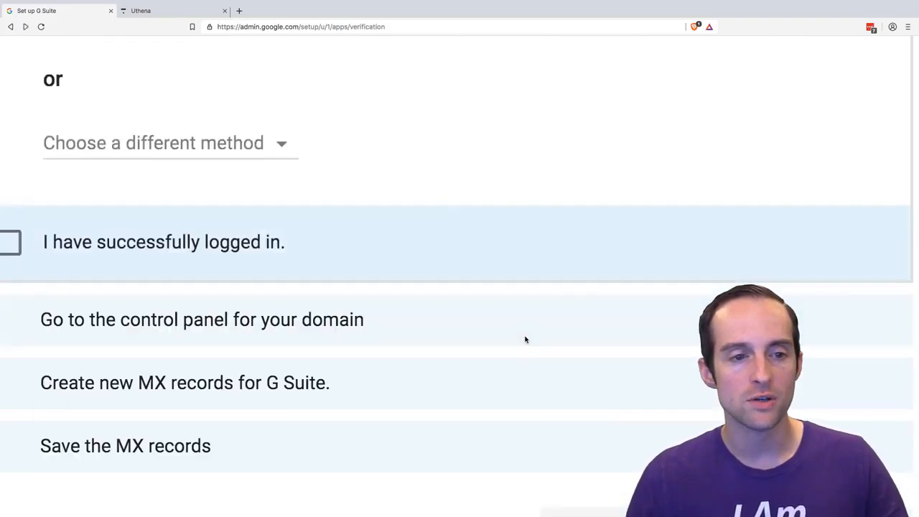
scroll(437, 279, "up", 5)
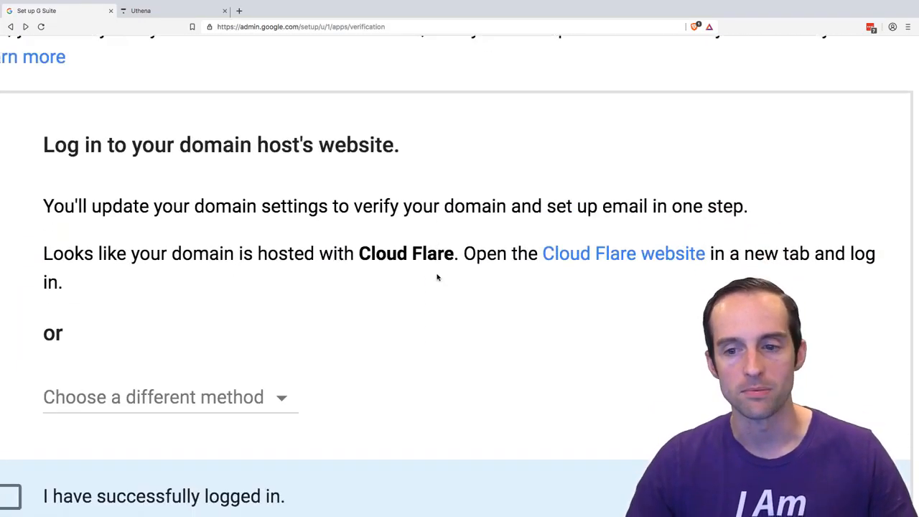
scroll(437, 278, "down", 1)
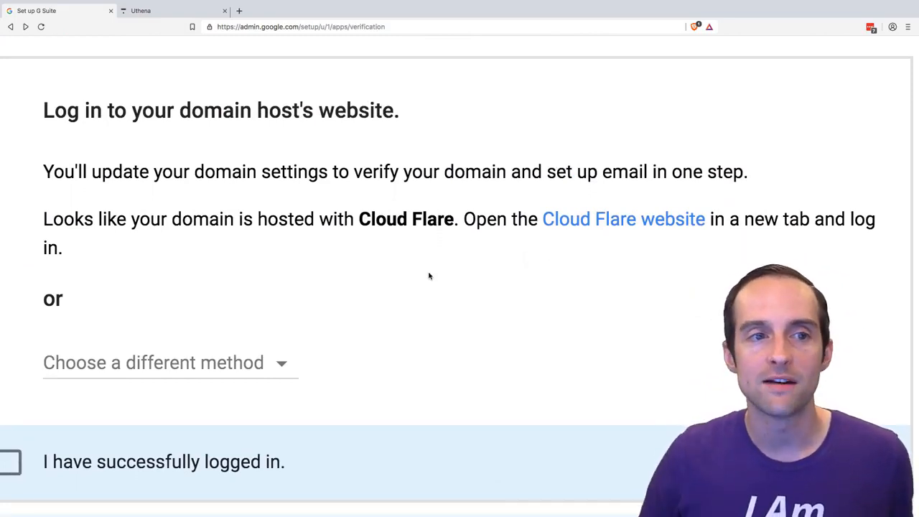
- Open the Cloud Flare website linked in the domain host login instructions, checking the uthena.com homepage along the way
left_click(172, 11)
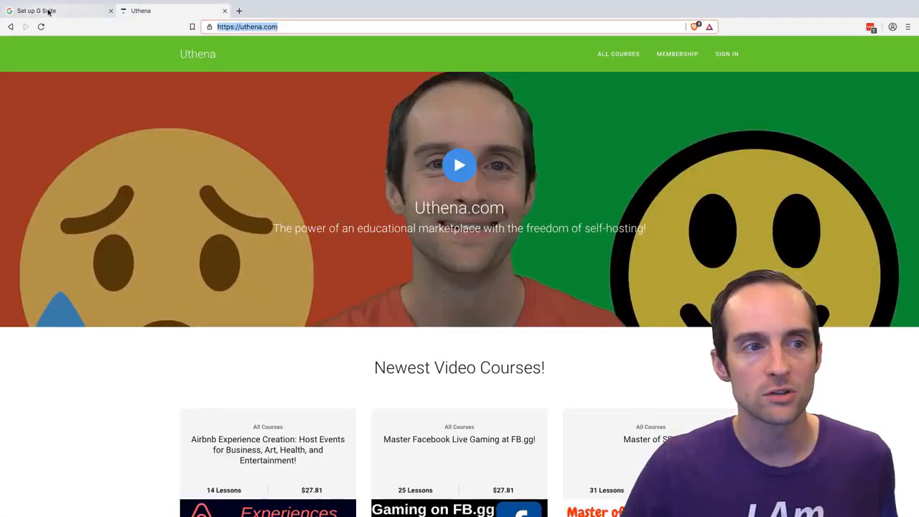
left_click(48, 12)
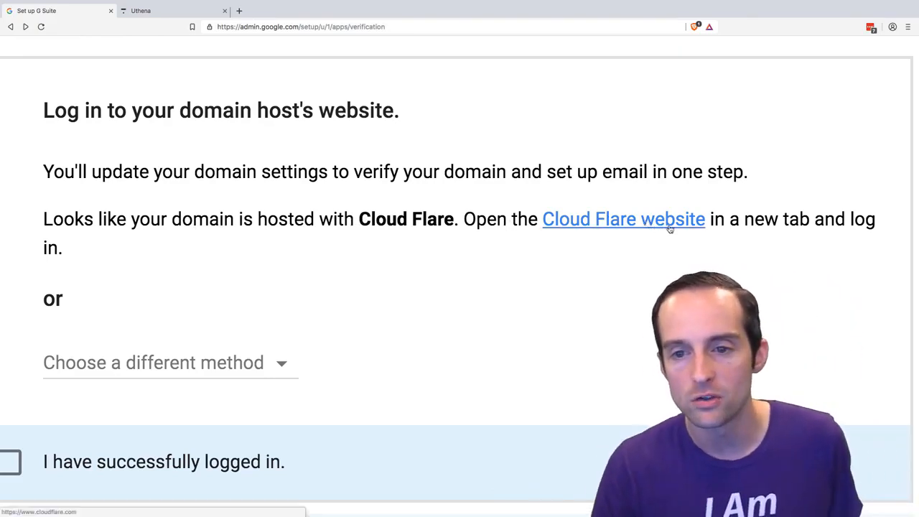
scroll(443, 277, "down", 5)
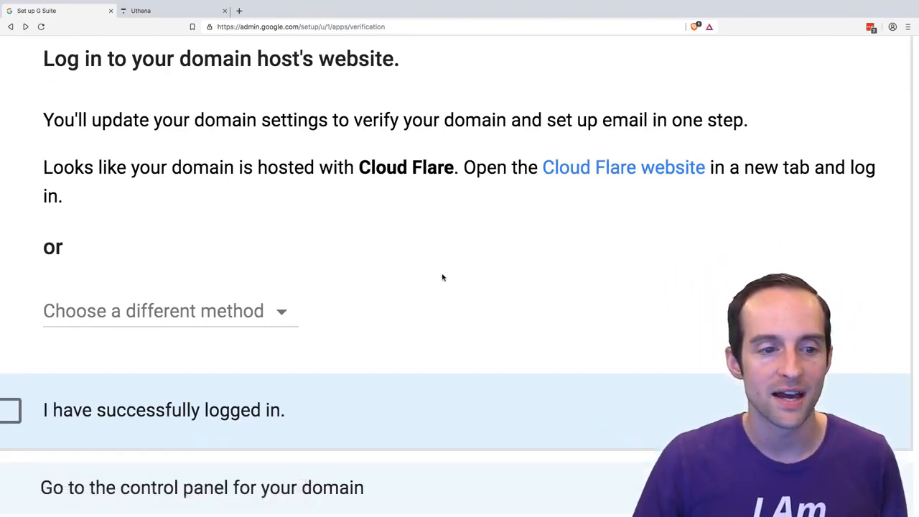
scroll(443, 278, "up", 5)
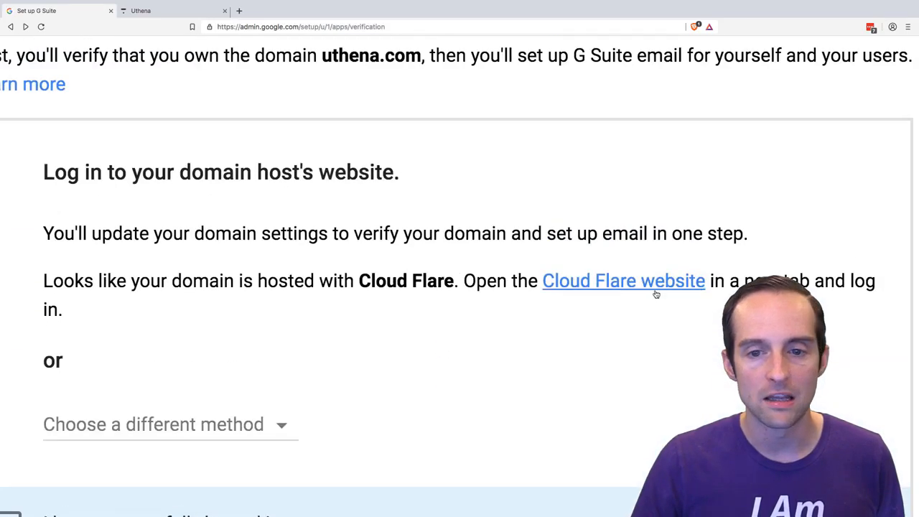
left_click(657, 293)
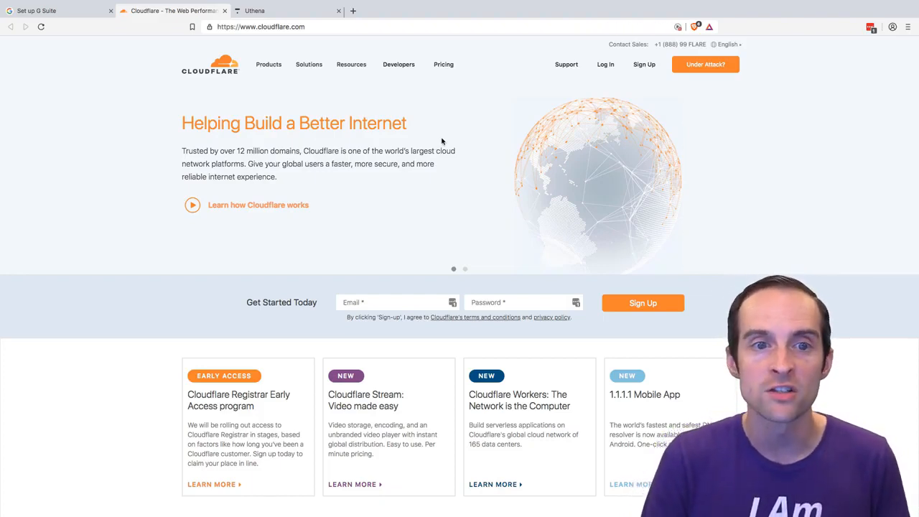
left_click(270, 21)
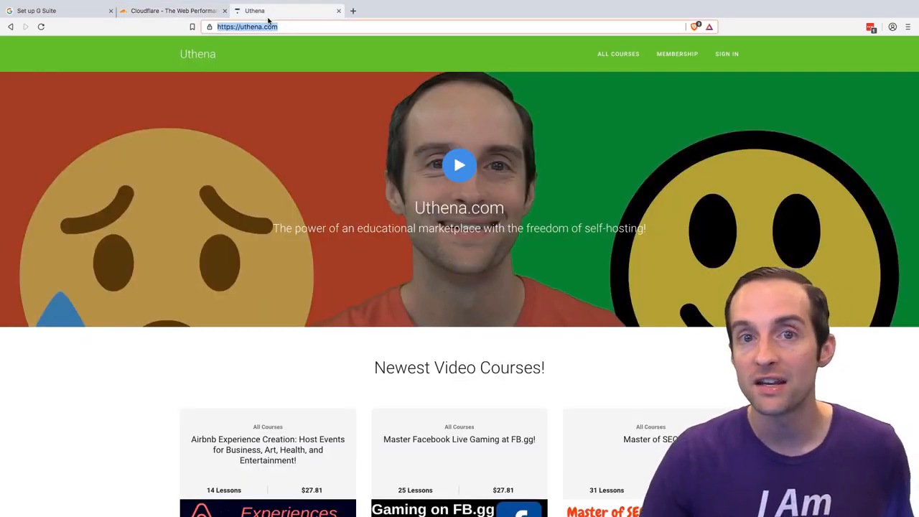
left_click(172, 11)
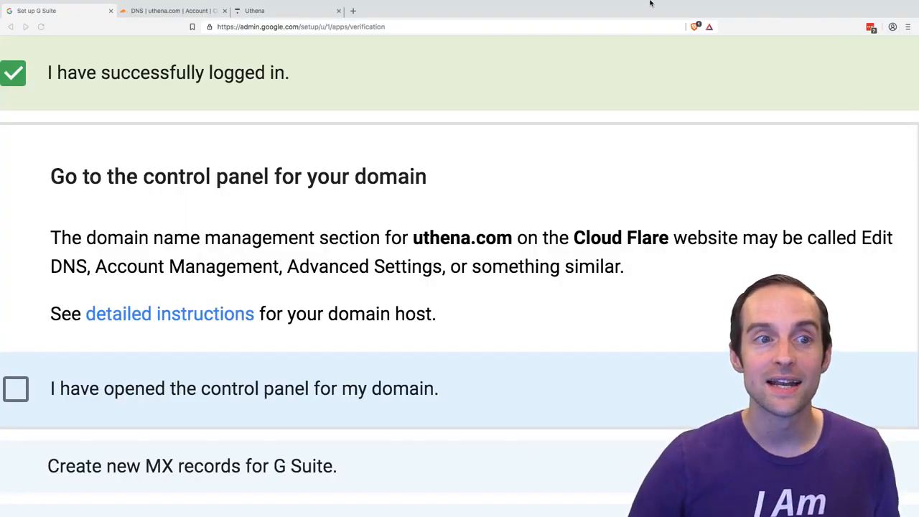
- View the Cloudflare DNS settings for uthena.com and return to G Suite's instructions for opening the domain control panel
left_click(188, 11)
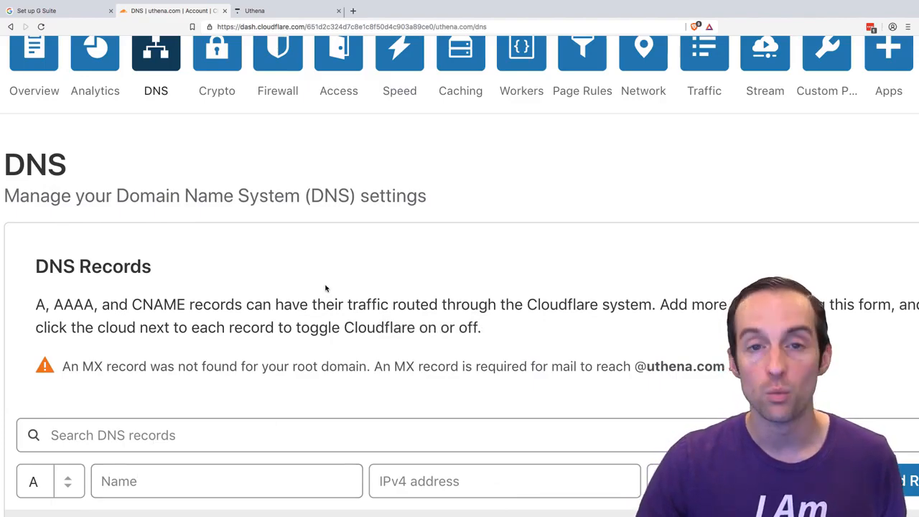
left_click(43, 10)
scroll(172, 204, "up", 5)
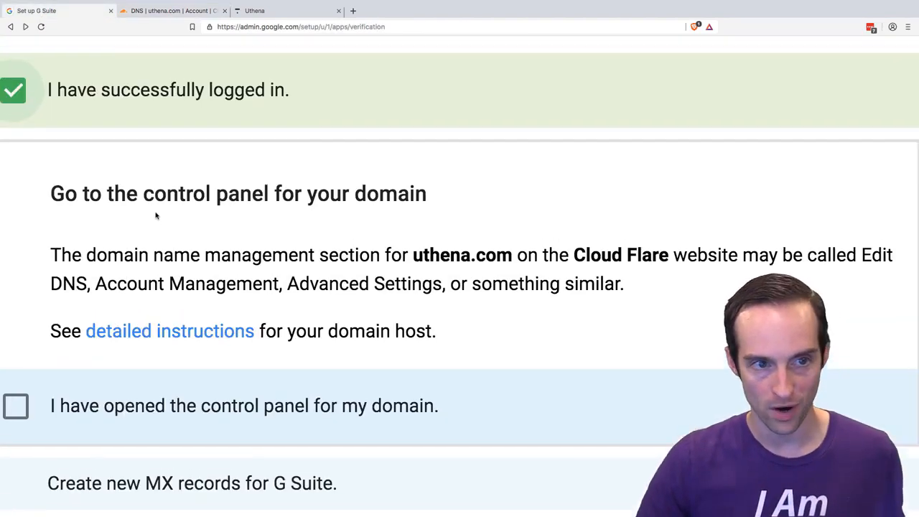
- Mark the G Suite setup item stating that the control panel for the domain has been opened
scroll(158, 216, "up", 2)
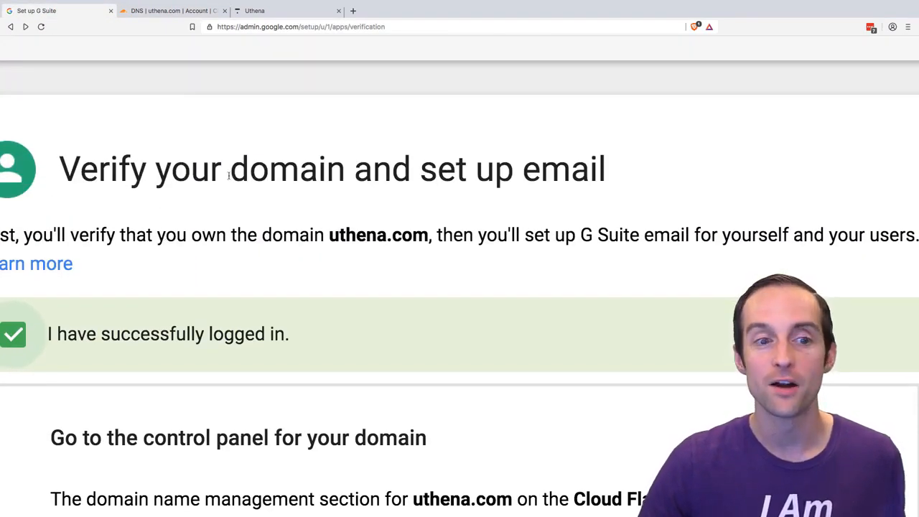
scroll(397, 189, "down", 4)
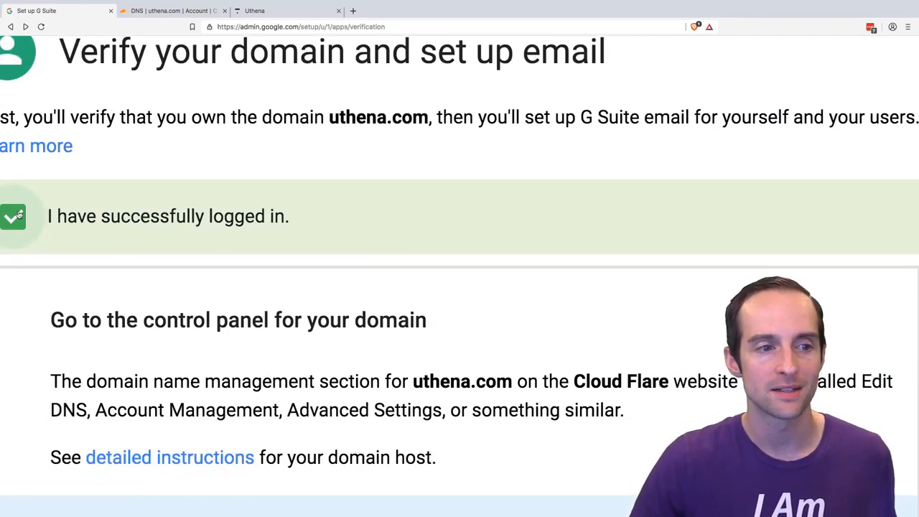
scroll(154, 285, "down", 7)
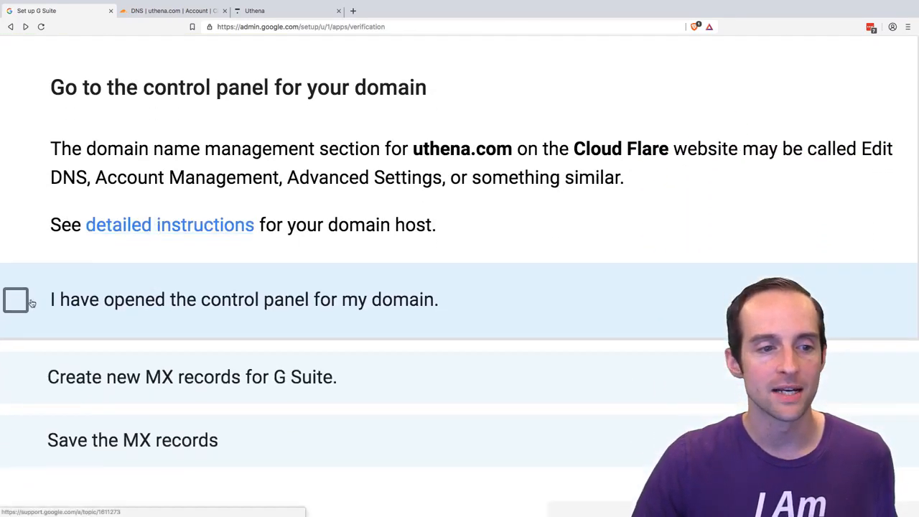
left_click(30, 302)
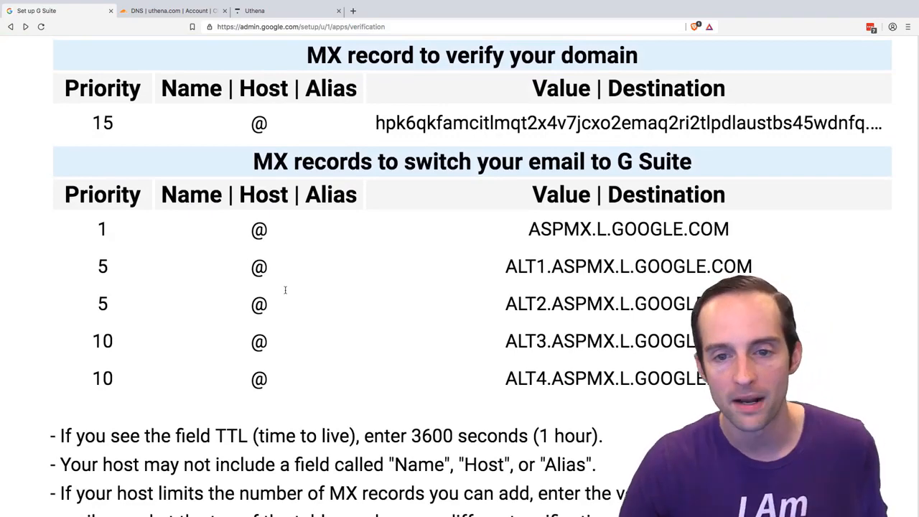
- Read the MX records for domain verification and G Suite email, and compare them with the Cloudflare DNS record form
scroll(286, 291, "up", 2)
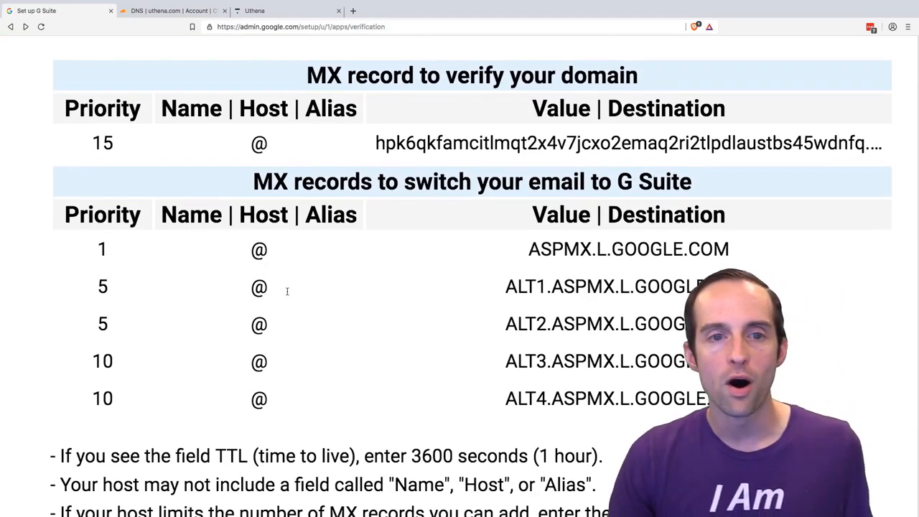
scroll(287, 293, "up", 2)
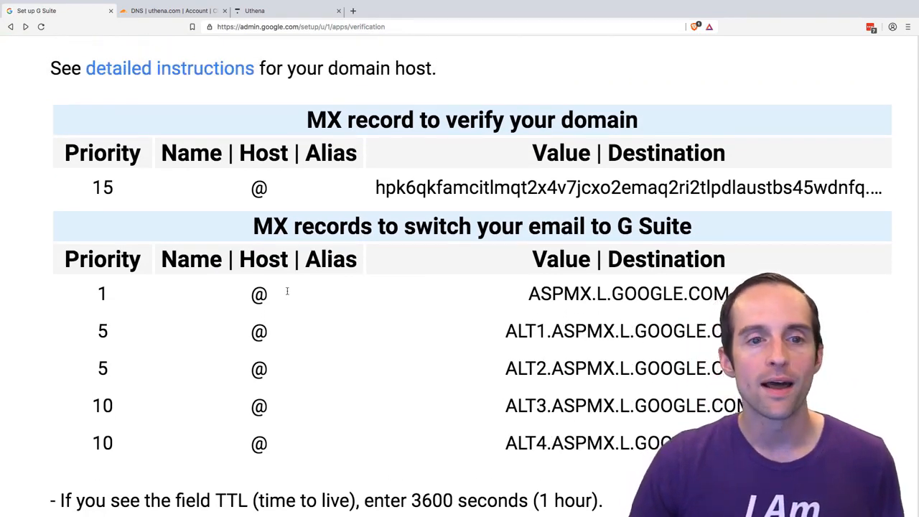
scroll(287, 291, "down", 2)
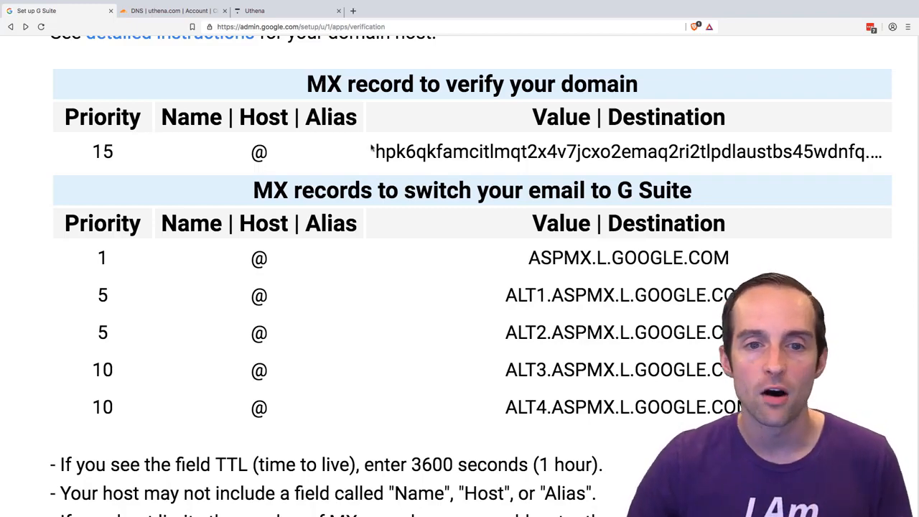
left_click(500, 141)
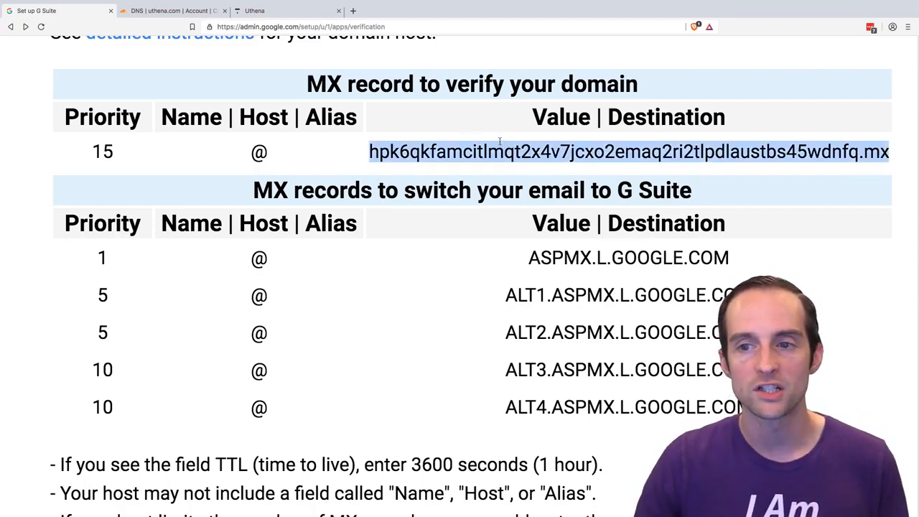
left_click(184, 11)
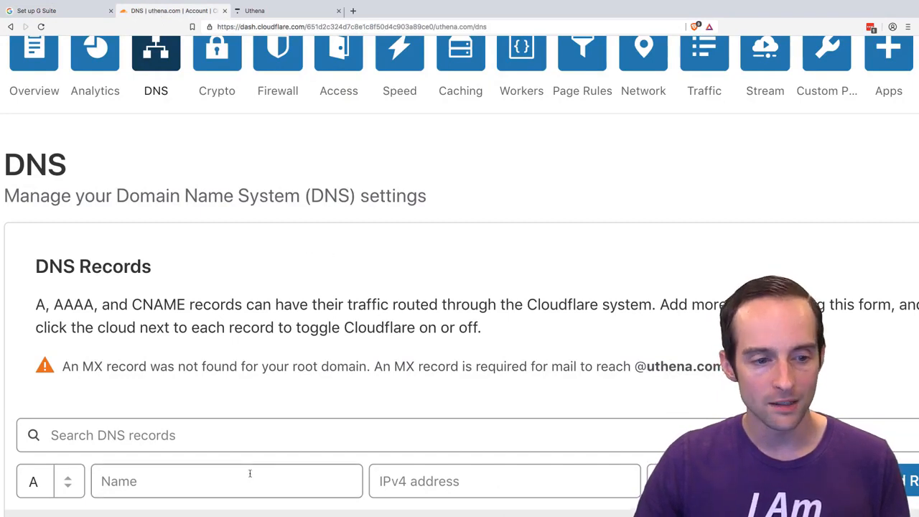
left_click(83, 13)
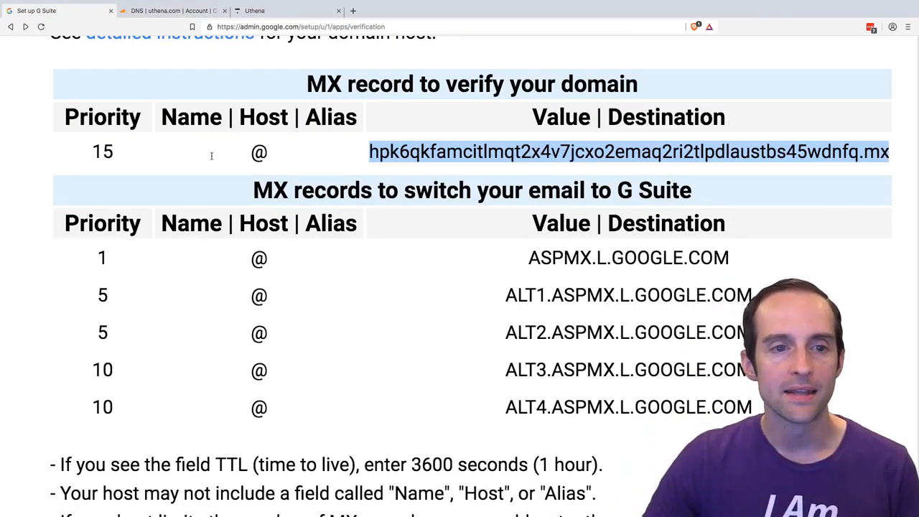
- In the Cloudflare DNS settings for uthena.com, set the new record's type to MX
left_click(164, 11)
left_click(69, 476)
scroll(71, 460, "down", 2)
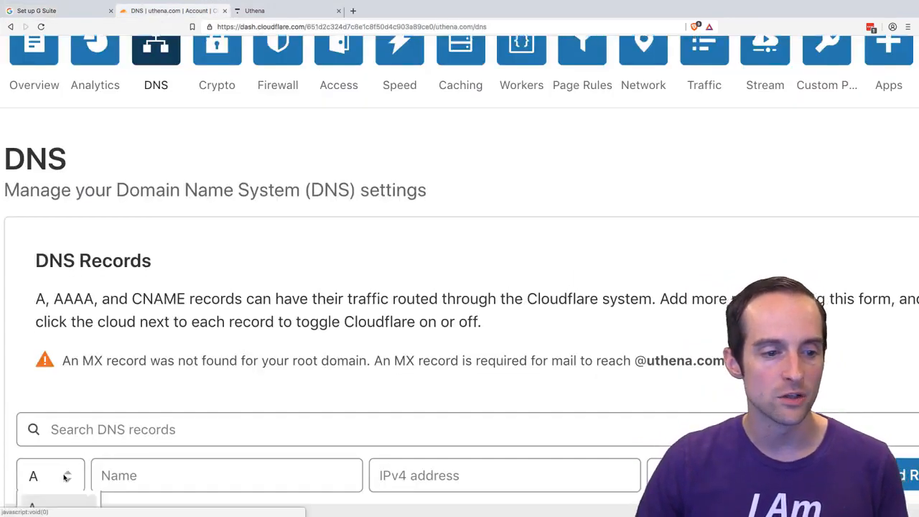
scroll(88, 429, "down", 3)
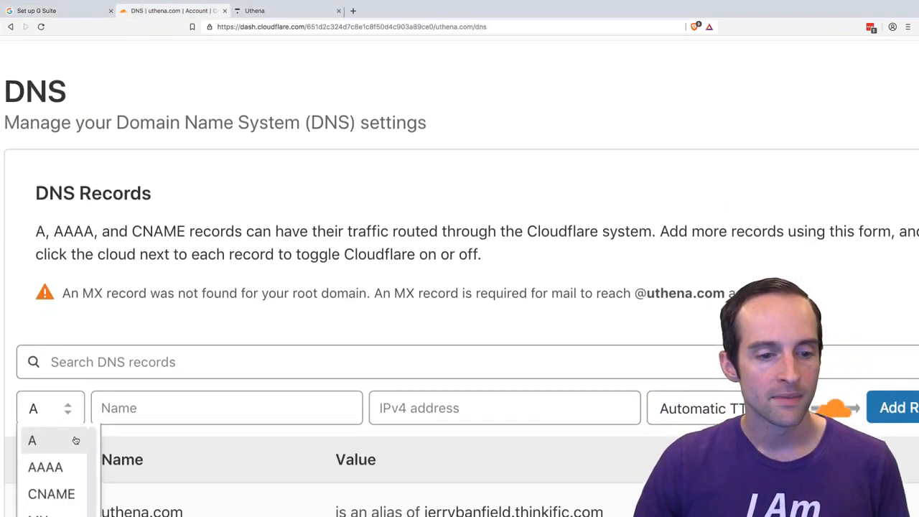
scroll(66, 486, "down", 2)
scroll(150, 456, "up", 1)
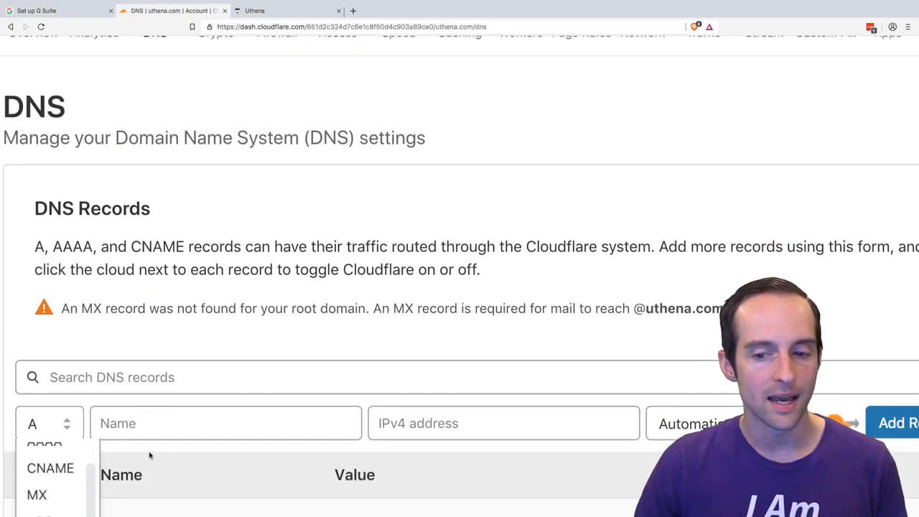
scroll(61, 459, "up", 1)
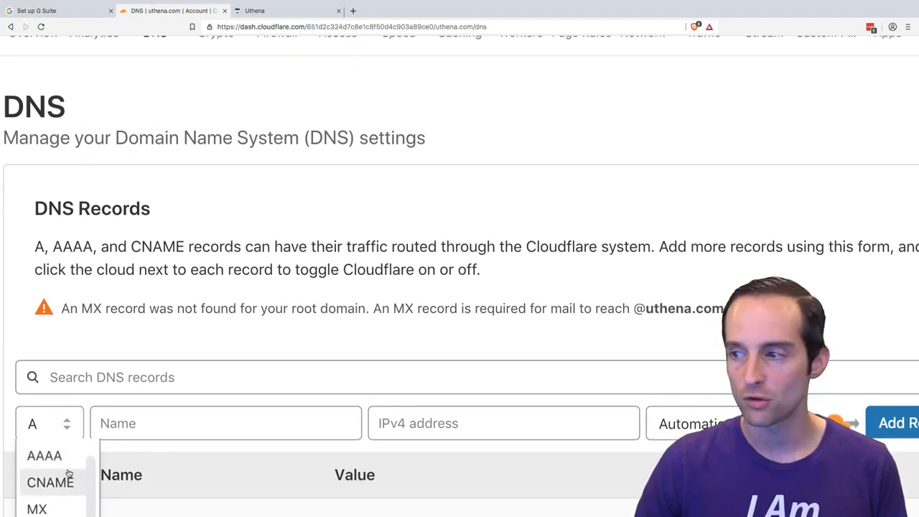
scroll(48, 505, "left", 5)
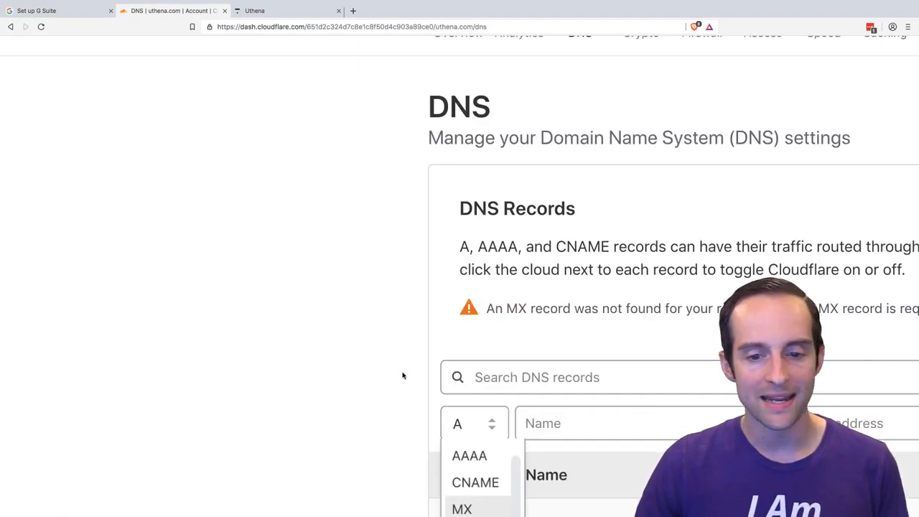
left_click(470, 509)
scroll(332, 423, "right", 4)
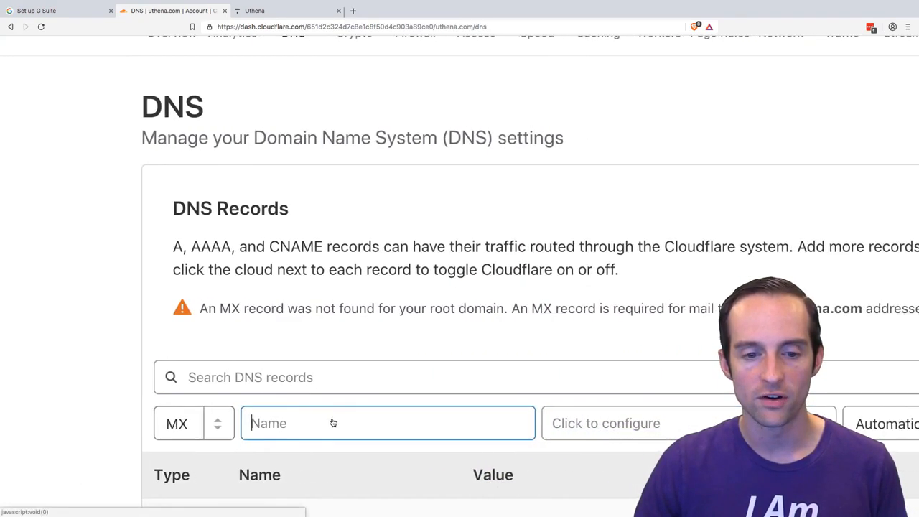
scroll(332, 423, "right", 3)
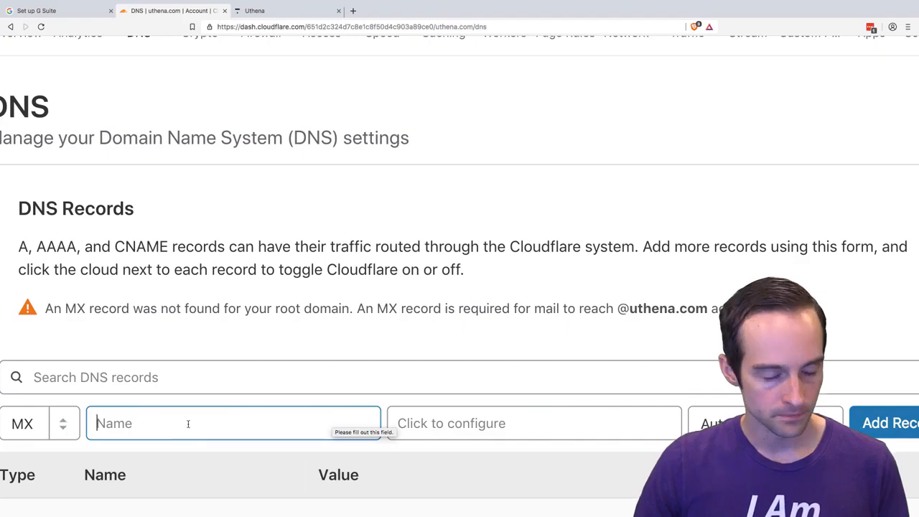
- Check the host value in G Suite's verification record and enter @ as the name of the new Cloudflare MX record
left_click(24, 10)
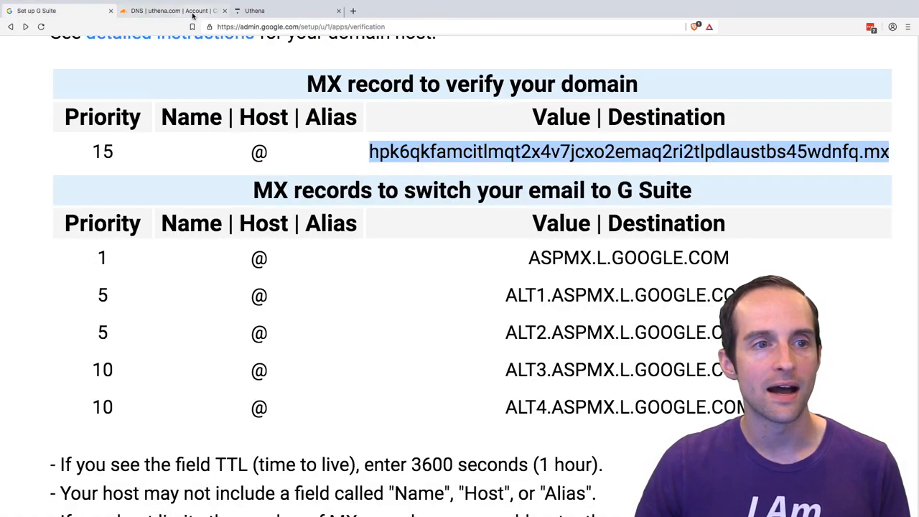
left_click(184, 12)
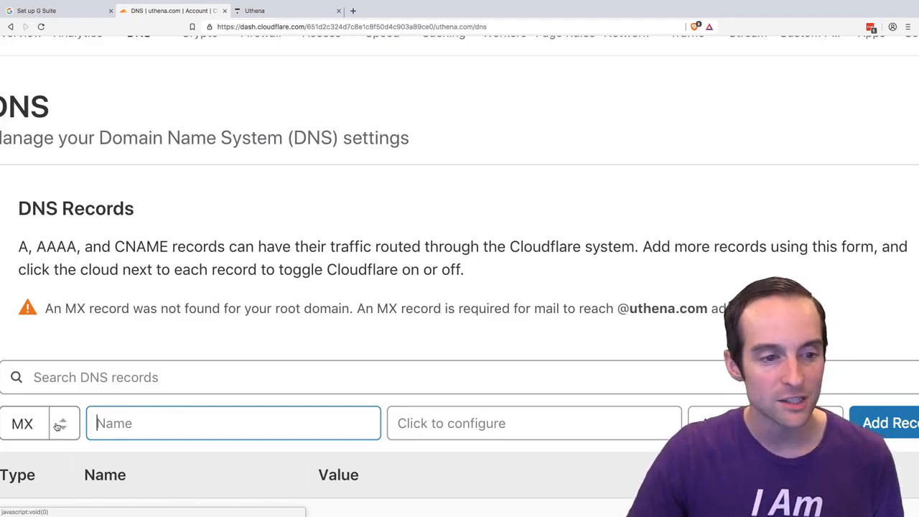
left_click(72, 11)
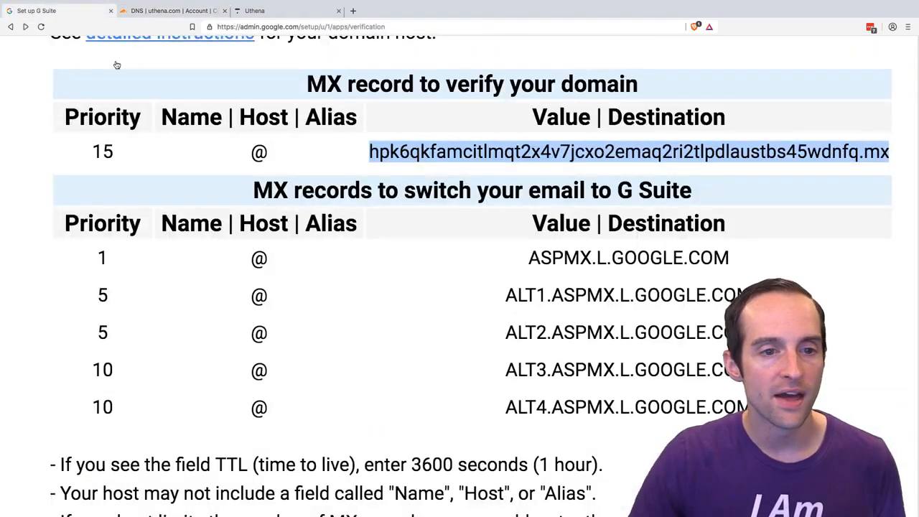
left_click_drag(276, 149, 251, 151)
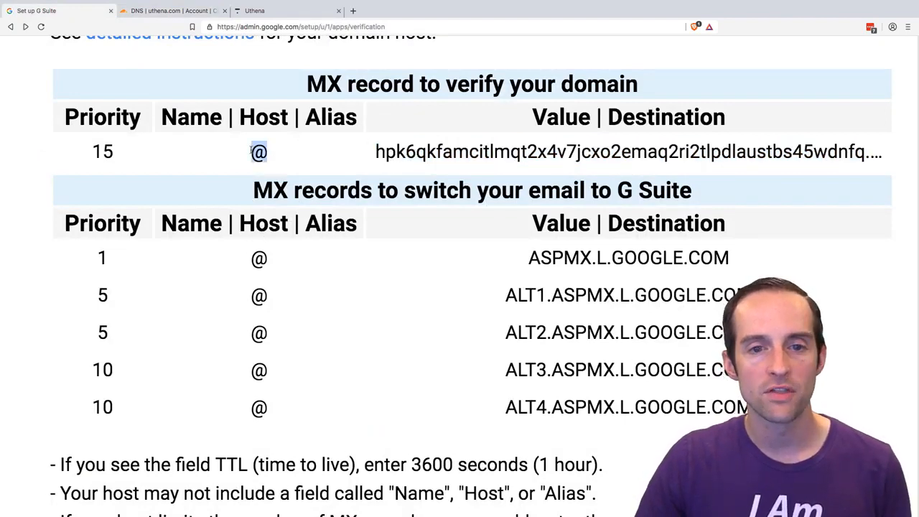
left_click(263, 151)
left_click(172, 11)
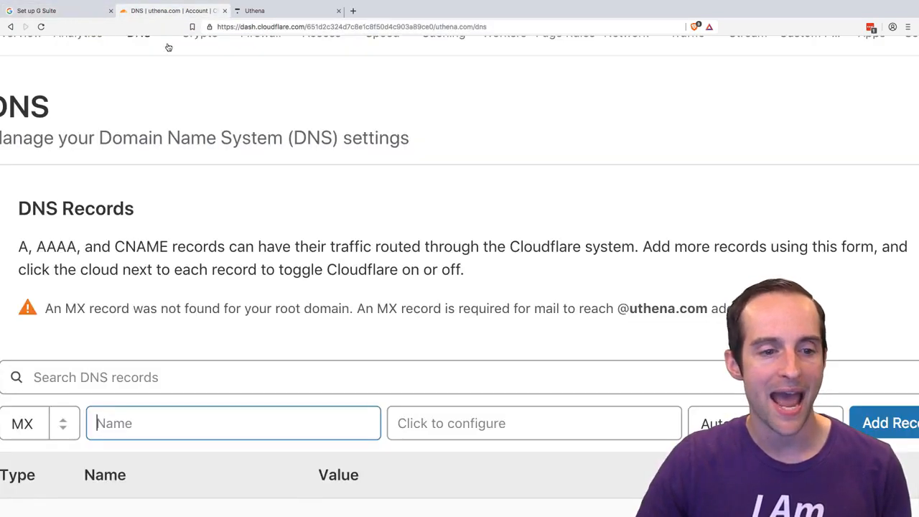
type("@")
left_click(389, 404)
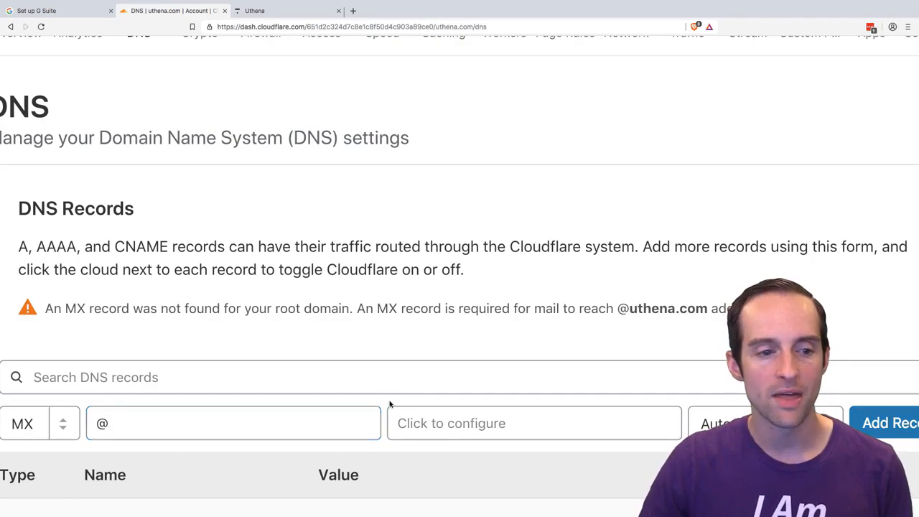
- Copy the verification MX destination from G Suite into the Cloudflare record's Server field and save the MX content with priority 1
left_click(64, 12)
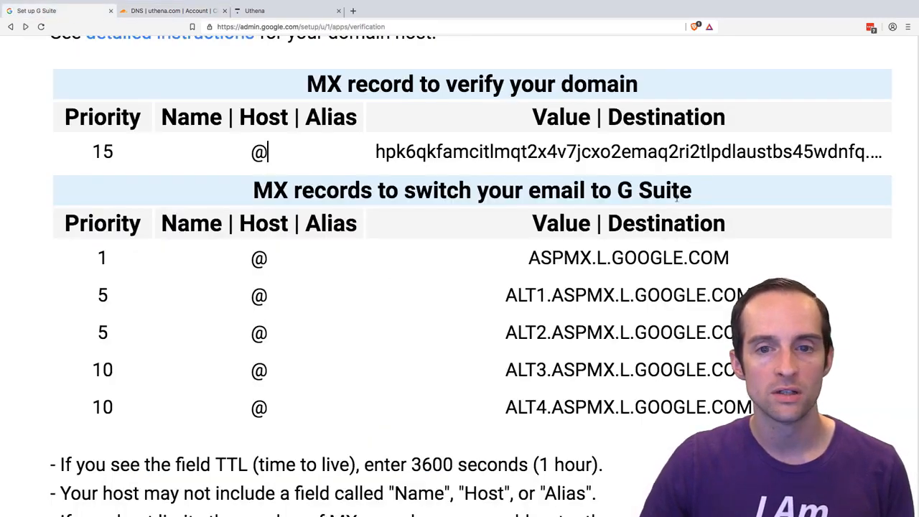
triple_click(579, 152)
key("ctrl+c")
left_click(173, 10)
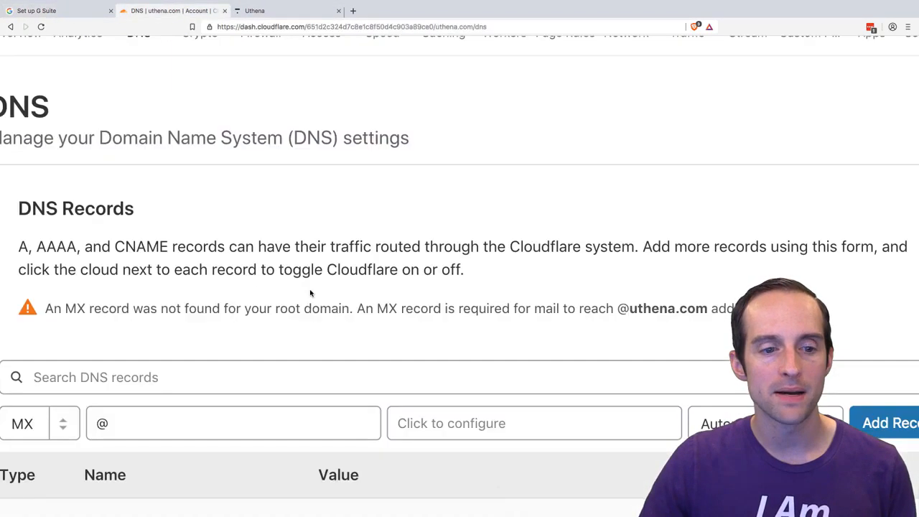
left_click(544, 428)
key("ctrl+v")
key("ctrl+a")
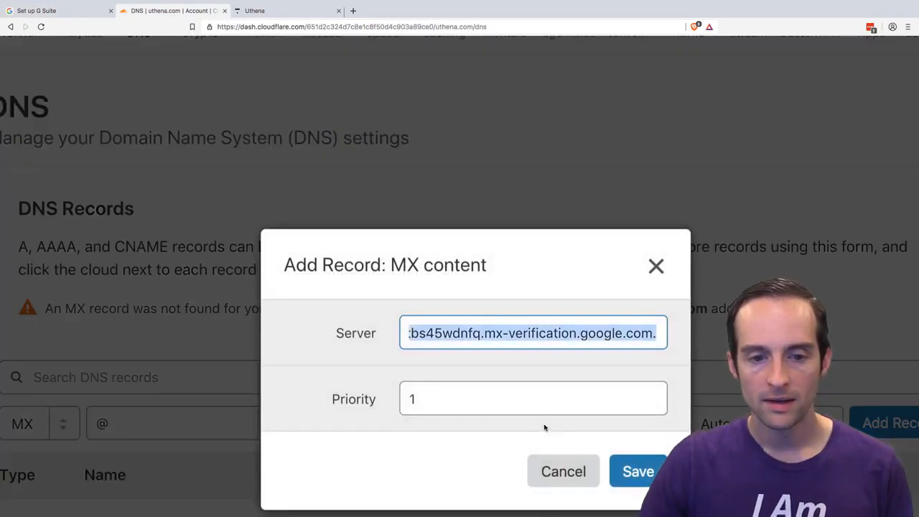
left_click(505, 346)
left_click(504, 372)
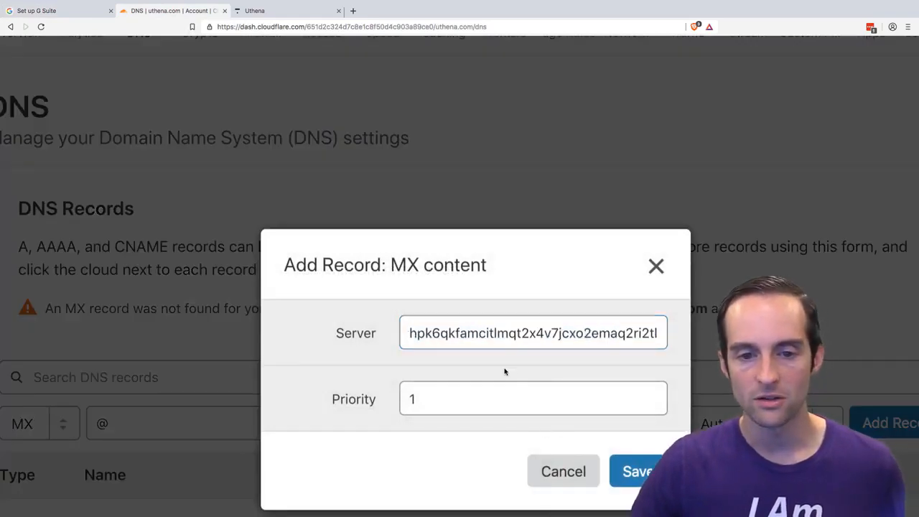
left_click(638, 472)
- Add the verification MX record to uthena.com's DNS records with Automatic TTL and review its entry in the record list
scroll(625, 455, "right", 4)
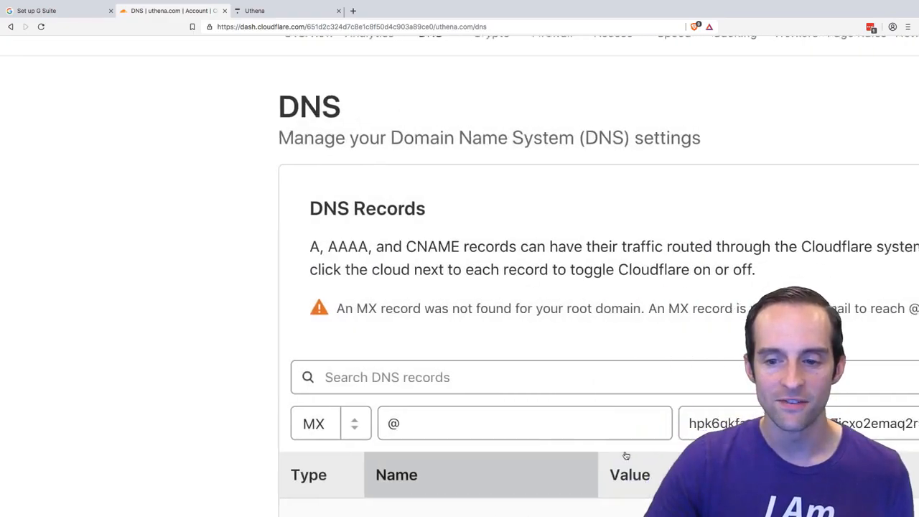
scroll(622, 455, "right", 4)
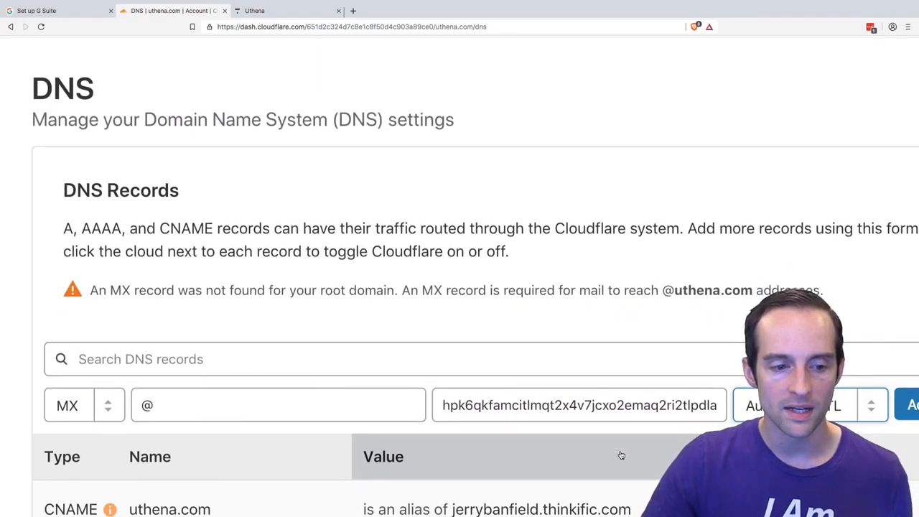
scroll(622, 455, "down", 3)
scroll(621, 454, "down", 10)
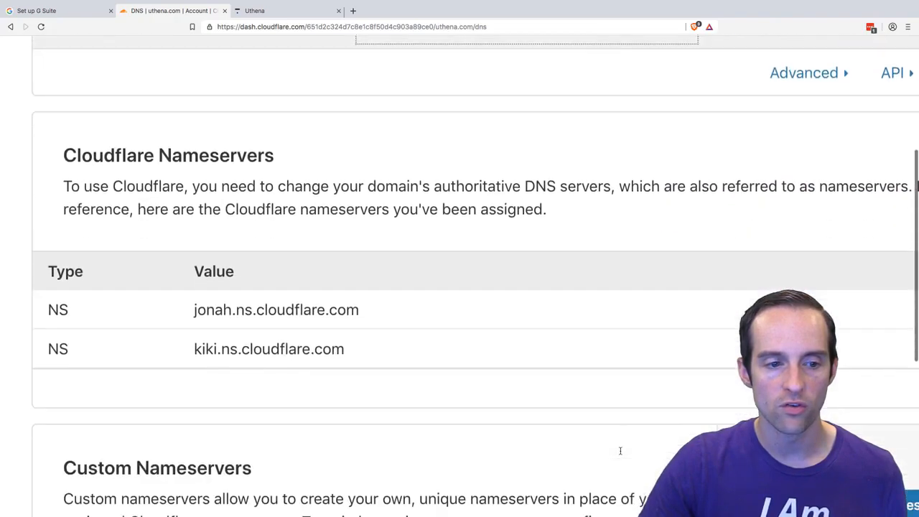
scroll(620, 453, "up", 1)
scroll(621, 451, "down", 10)
scroll(621, 449, "up", 20)
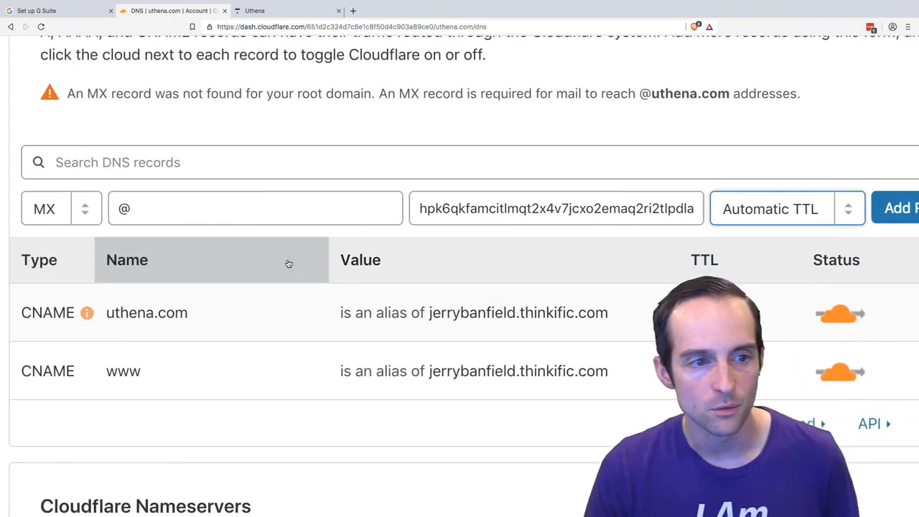
scroll(287, 262, "right", 3)
left_click(802, 208)
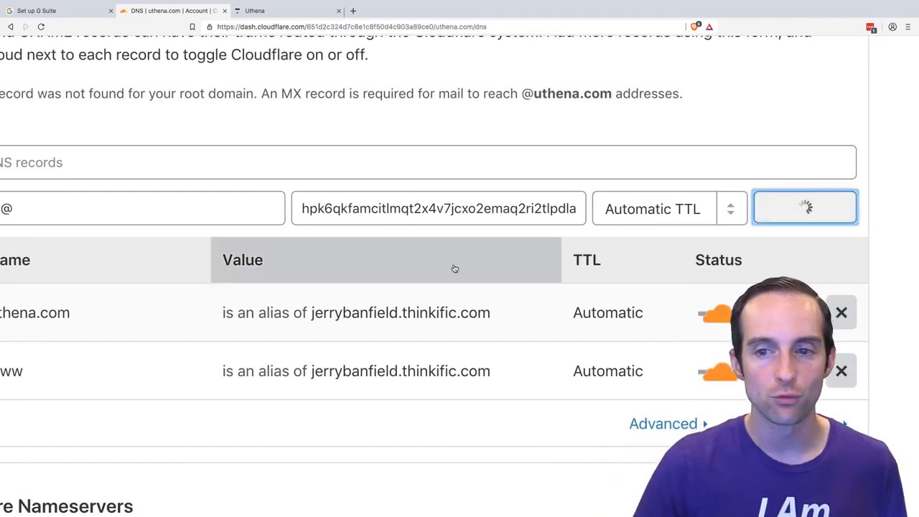
scroll(449, 271, "left", 1)
scroll(449, 272, "left", 3)
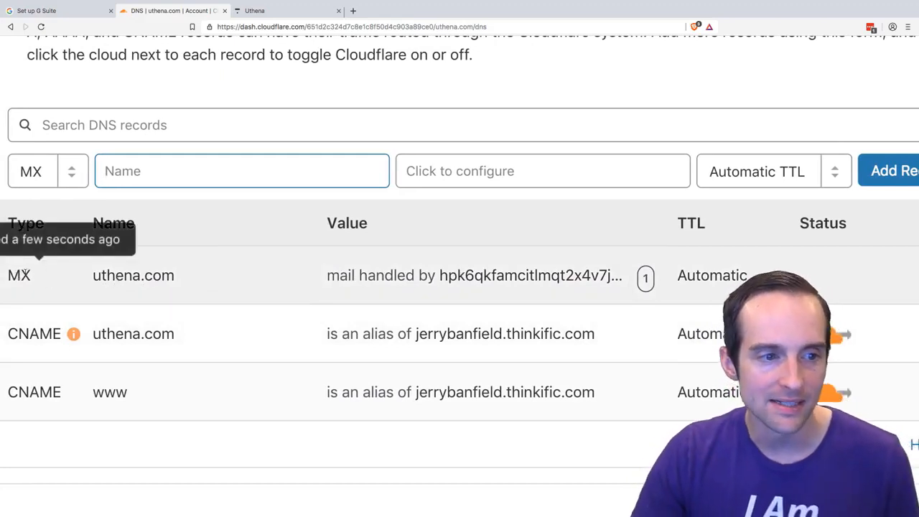
scroll(48, 269, "left", 1)
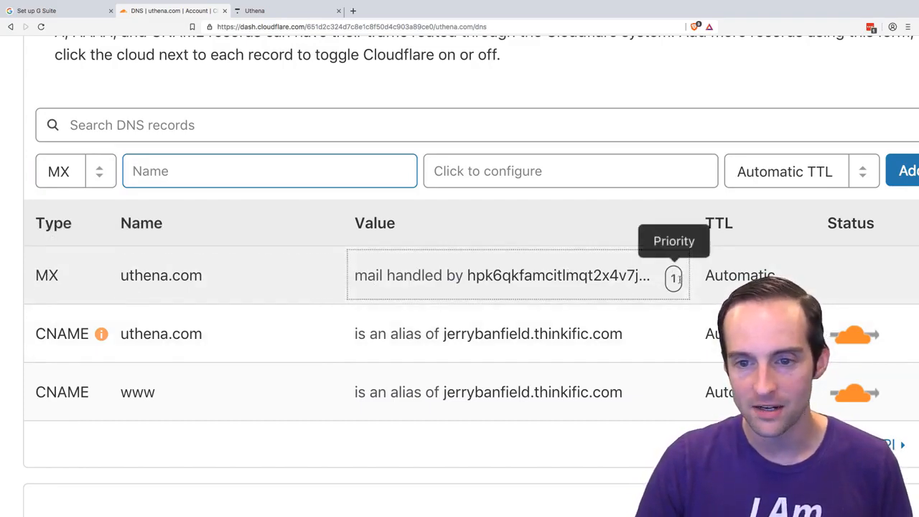
scroll(675, 279, "right", 2)
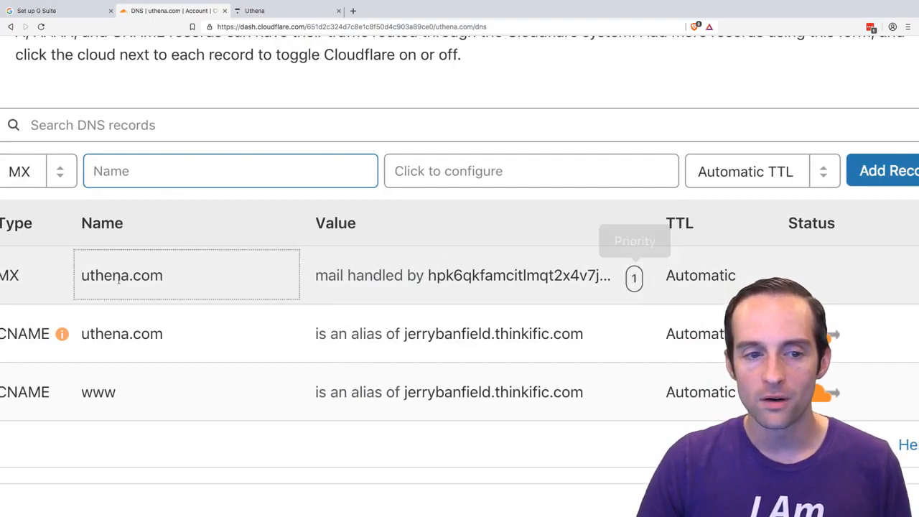
- Compare the verification record in Cloudflare's list with the priority, host and destination of G Suite's first email MX record
scroll(108, 280, "left", 3)
scroll(86, 282, "right", 3)
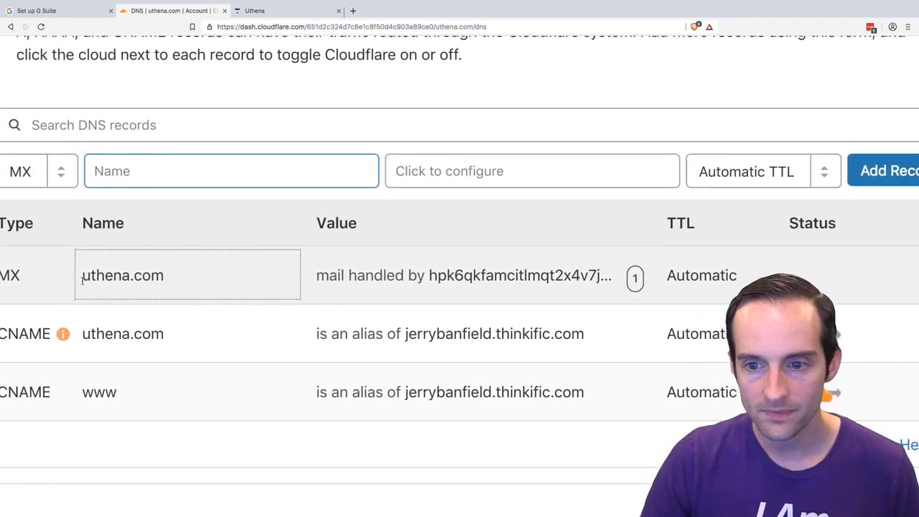
scroll(82, 280, "left", 2)
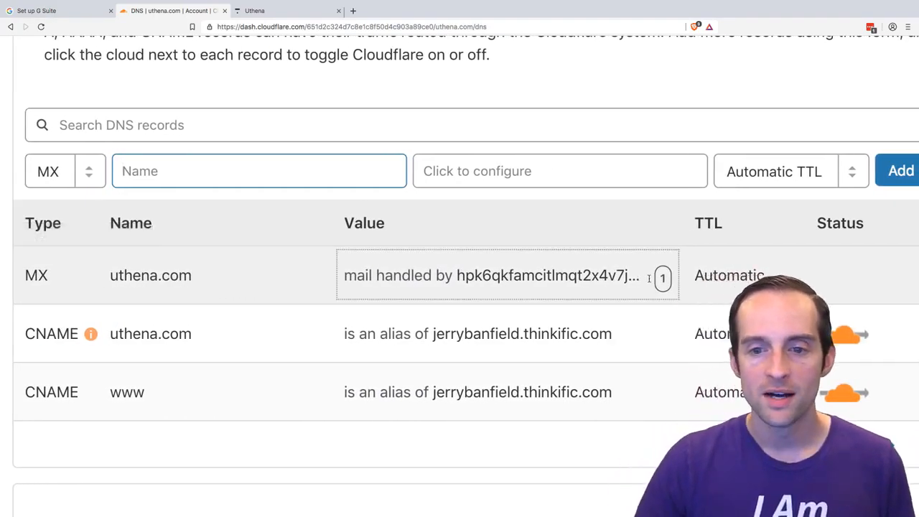
left_click(60, 9)
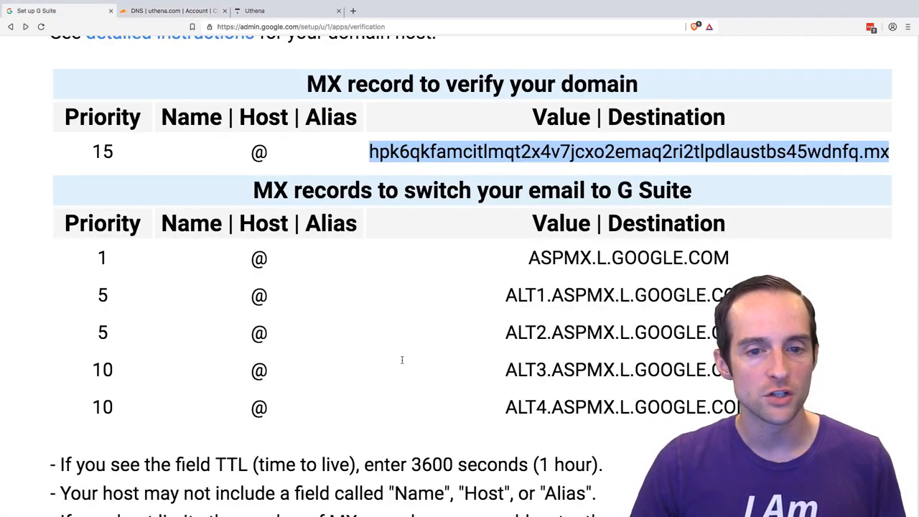
double_click(301, 252)
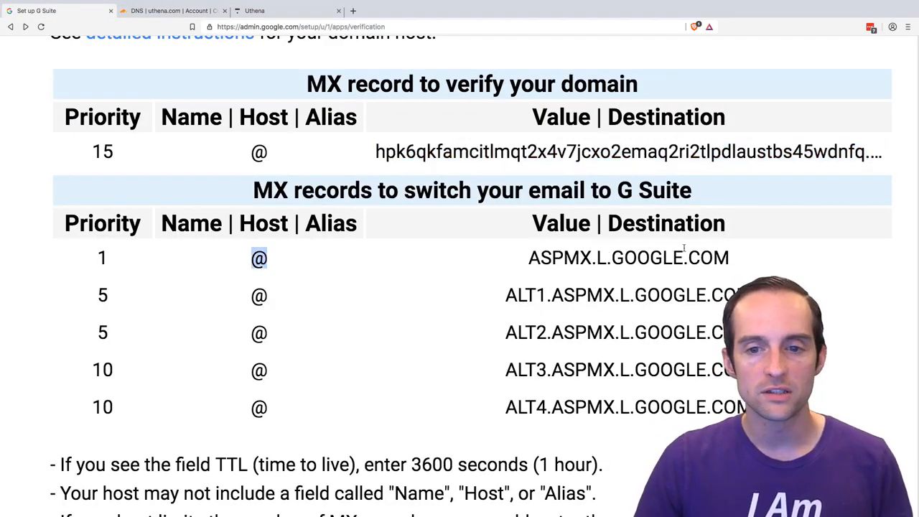
double_click(721, 251)
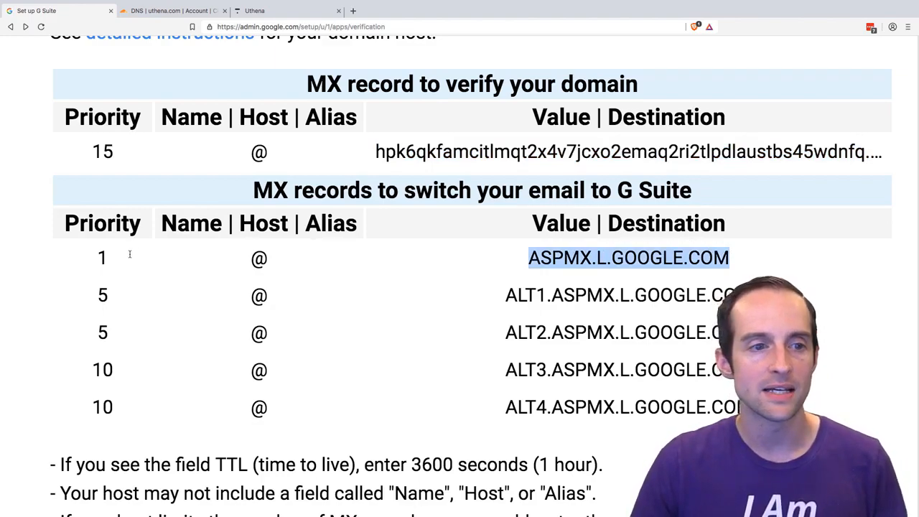
left_click_drag(129, 253, 91, 253)
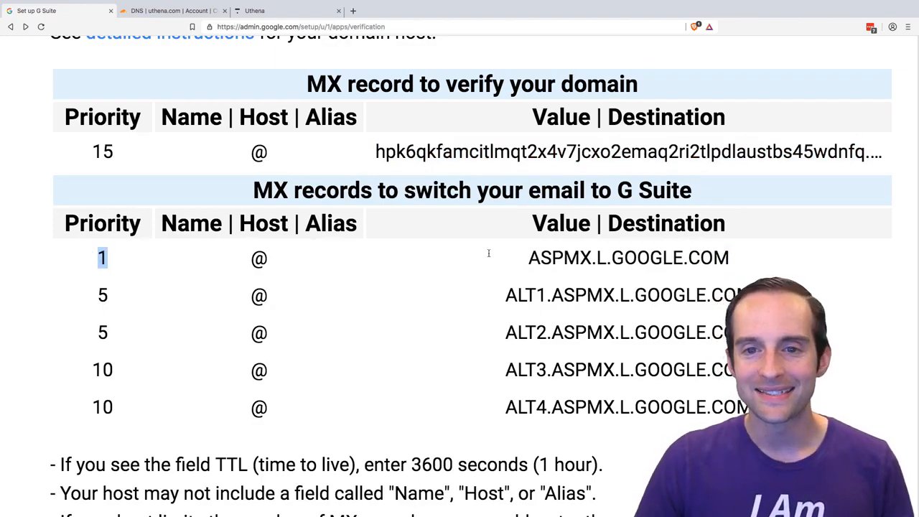
key("ctrl+0")
scroll(429, 267, "up", 5)
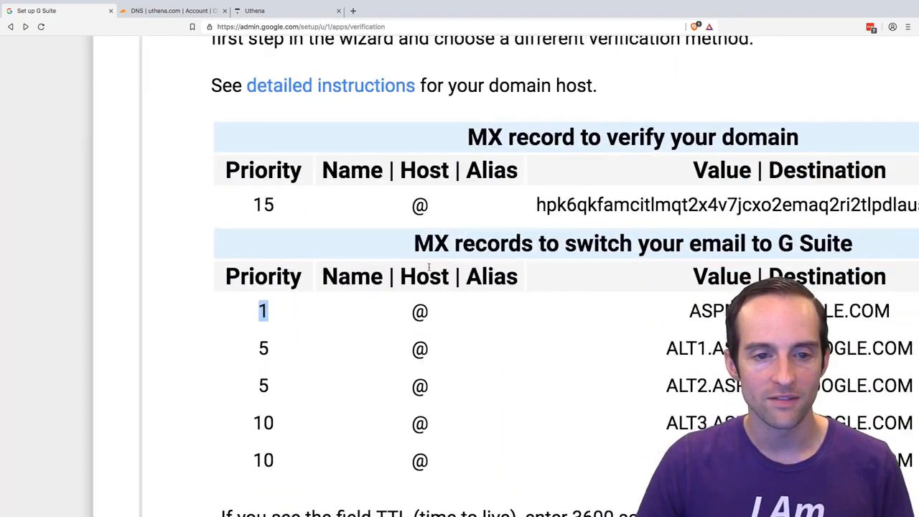
scroll(428, 267, "down", 2)
scroll(428, 267, "right", 3)
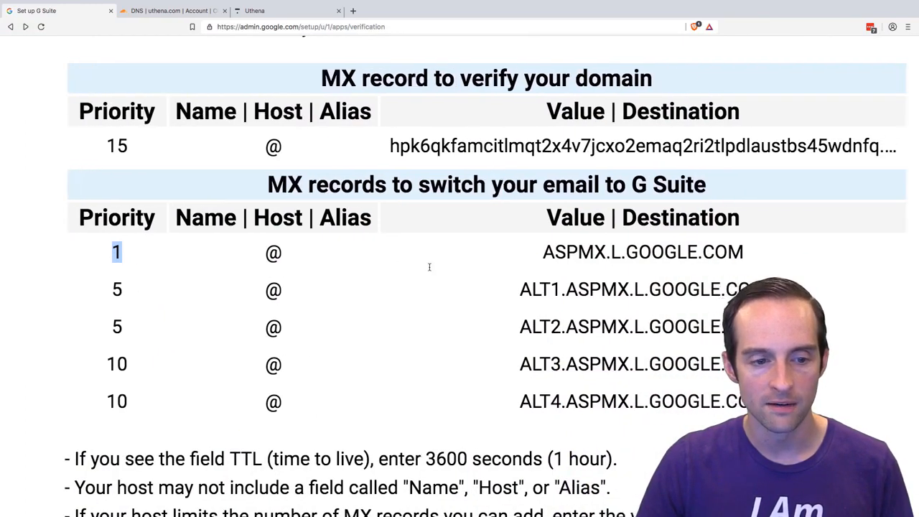
- Copy the destination ASPMX.L.GOOGLE.COM from G Suite and enter @ as the name of the new Cloudflare MX record
left_click(199, 13)
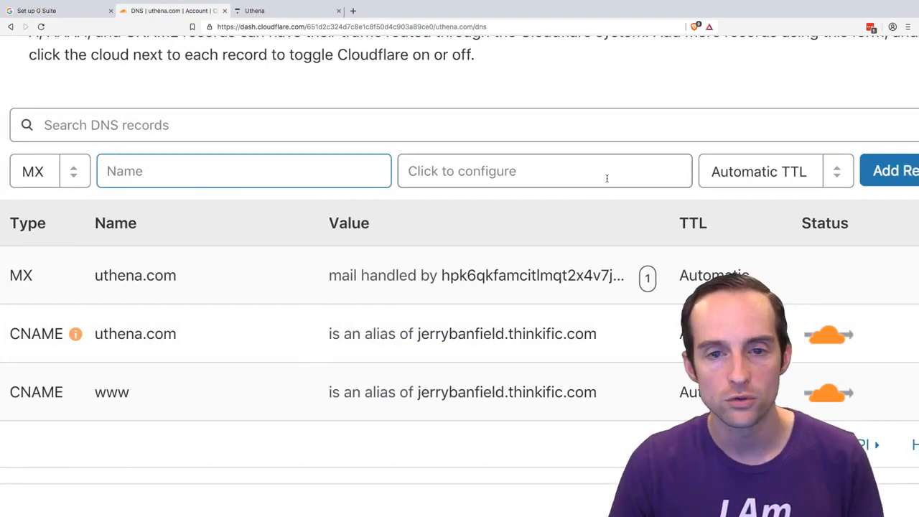
key("ctrl+0")
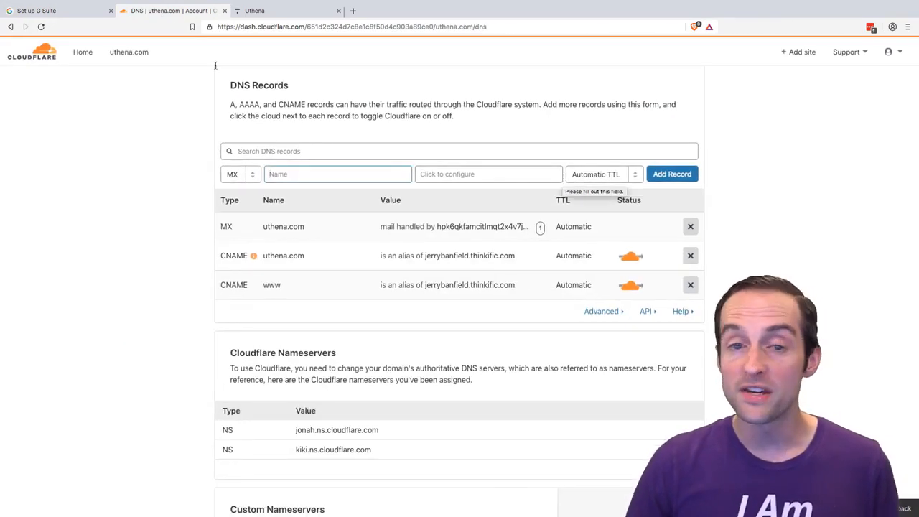
left_click(41, 11)
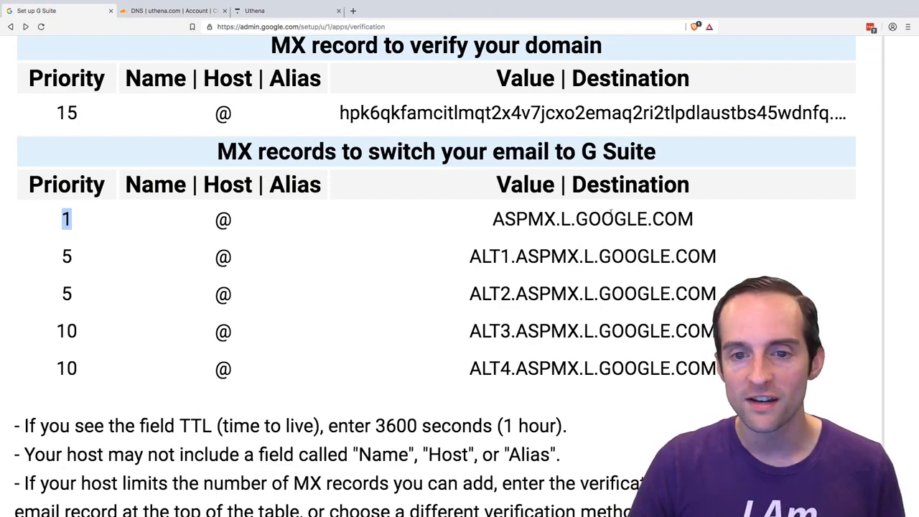
left_click_drag(697, 217, 493, 217)
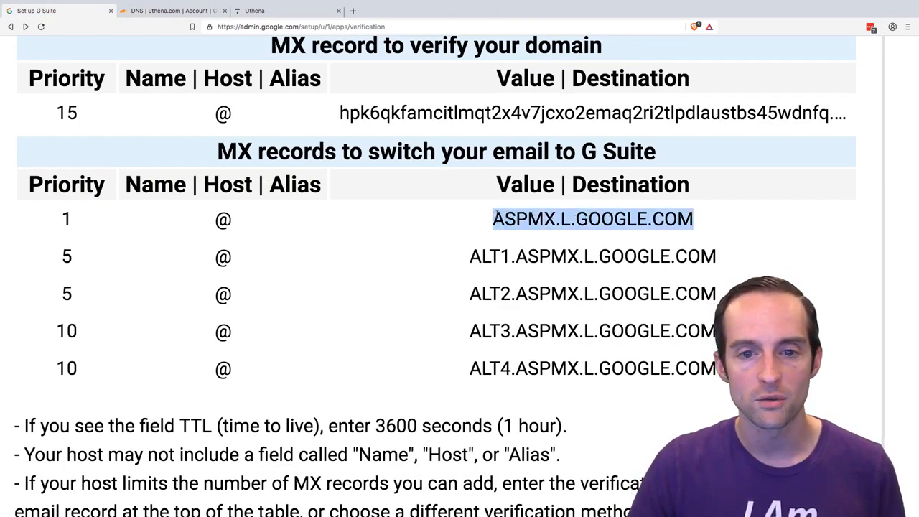
left_click(173, 13)
left_click(298, 174)
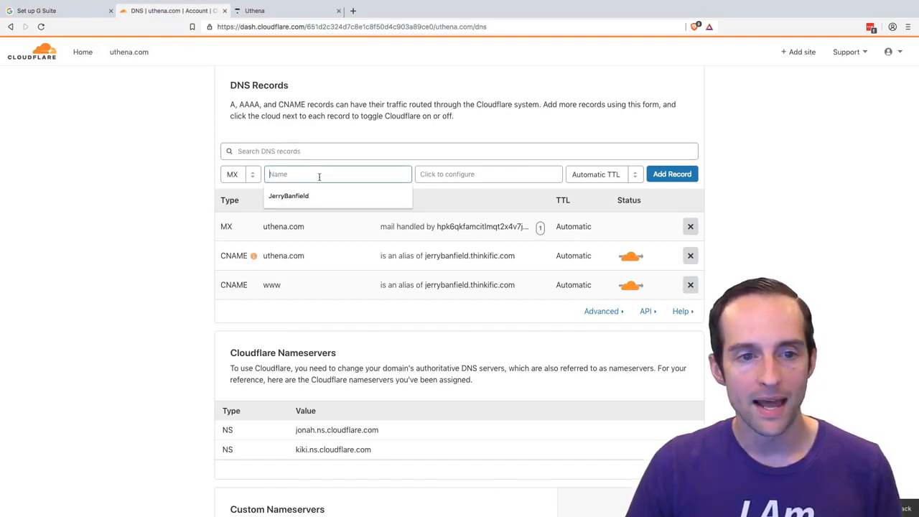
type("t")
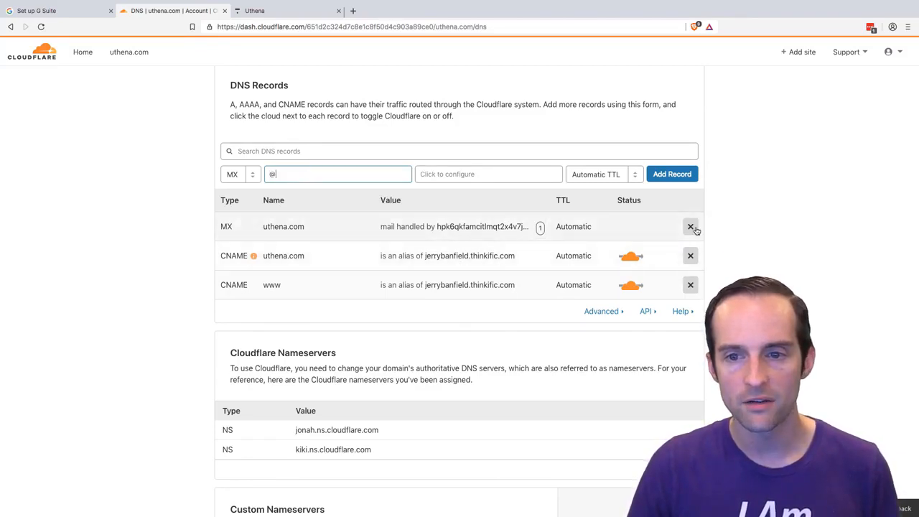
- Set the priority of the existing verification MX record to 15 and save its MX content
left_click(488, 226)
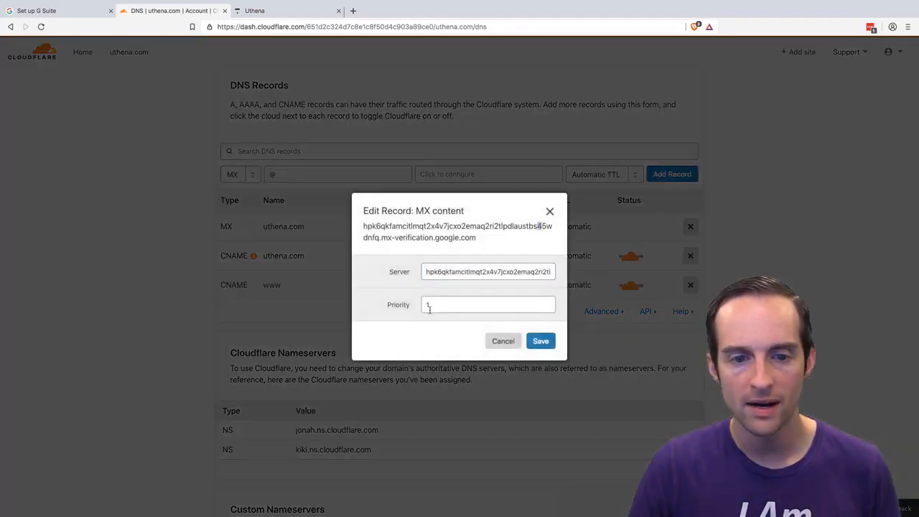
left_click(430, 306)
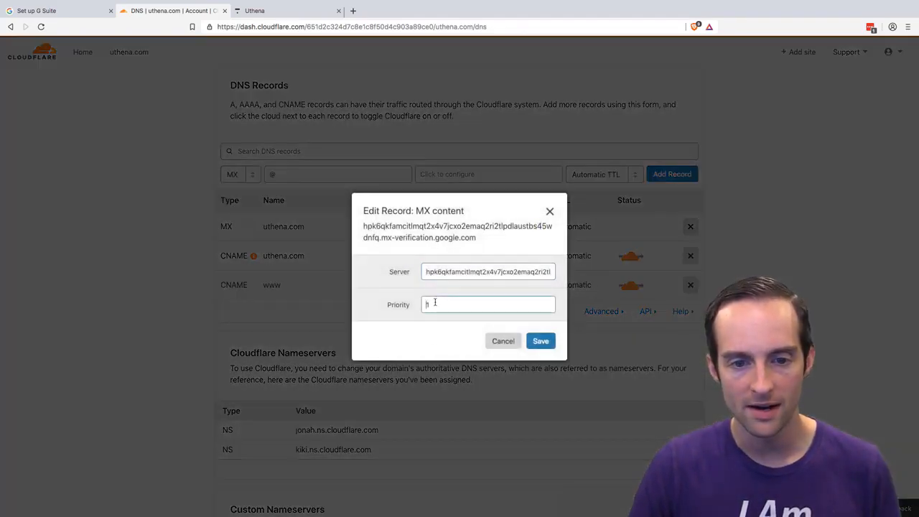
left_click(541, 341)
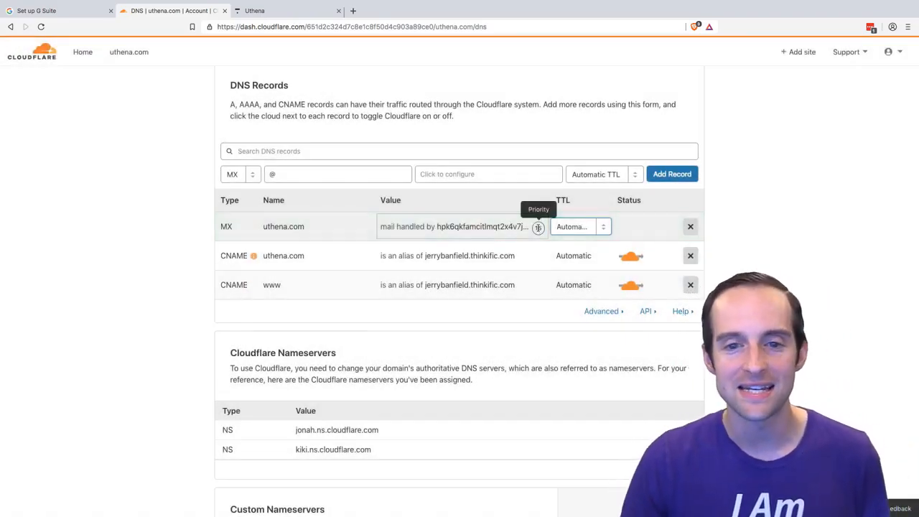
scroll(538, 228, "up", 5)
scroll(460, 274, "down", 5)
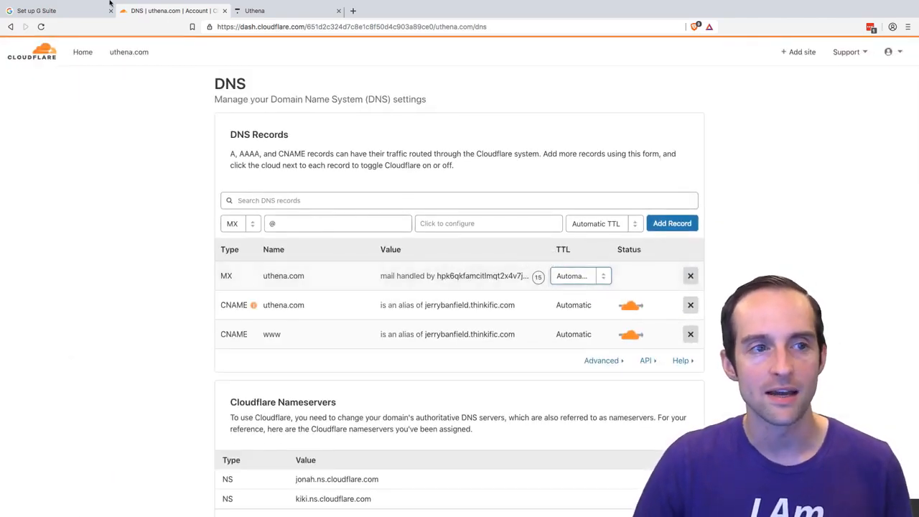
- Set the new MX record's server to ASPMX.L.GOOGLE.COM with priority 1, checking against G Suite, and add the record with Automatic TTL
left_click(71, 13)
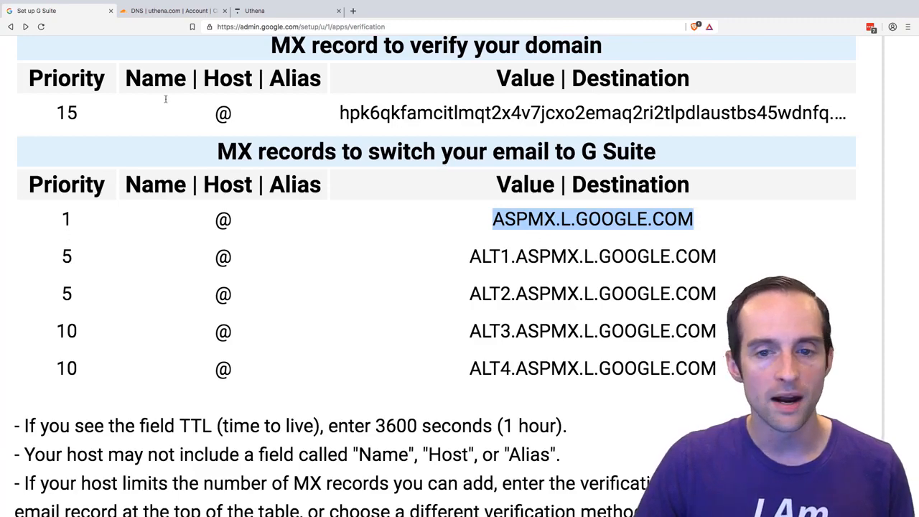
left_click(175, 11)
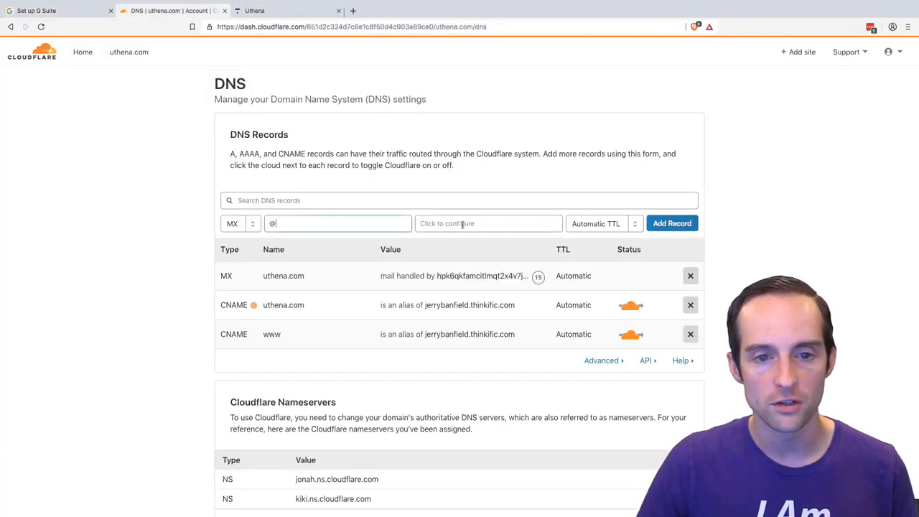
left_click(462, 224)
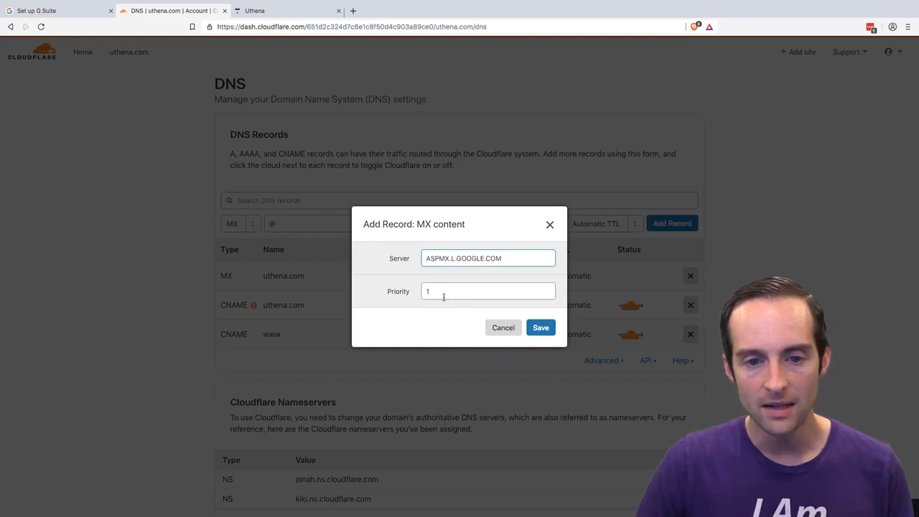
left_click(83, 14)
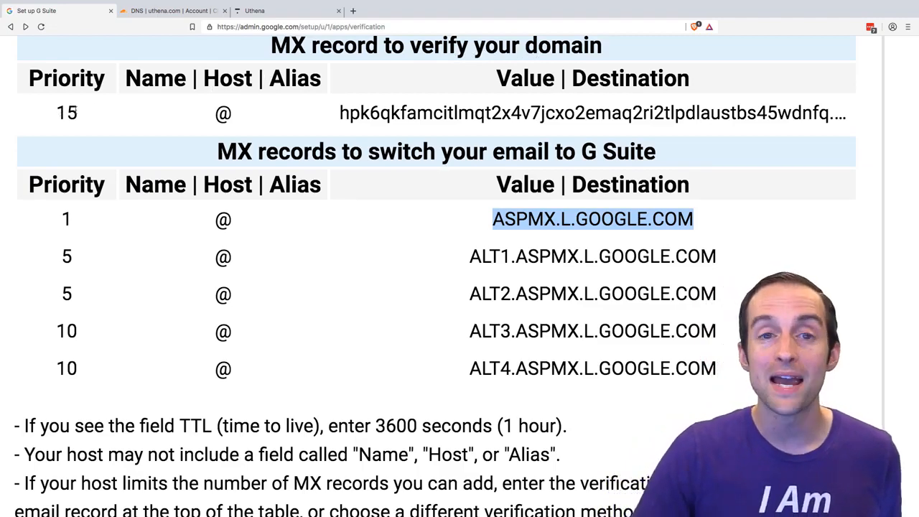
left_click(172, 11)
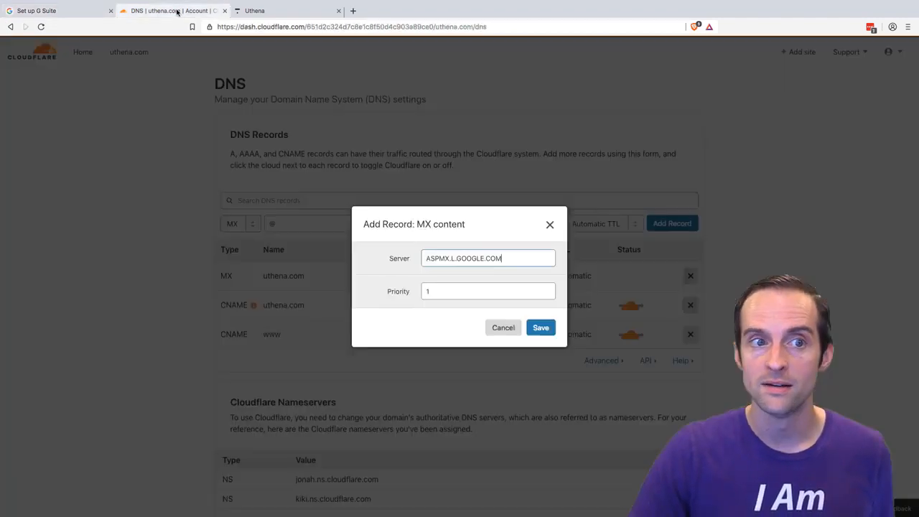
left_click(69, 10)
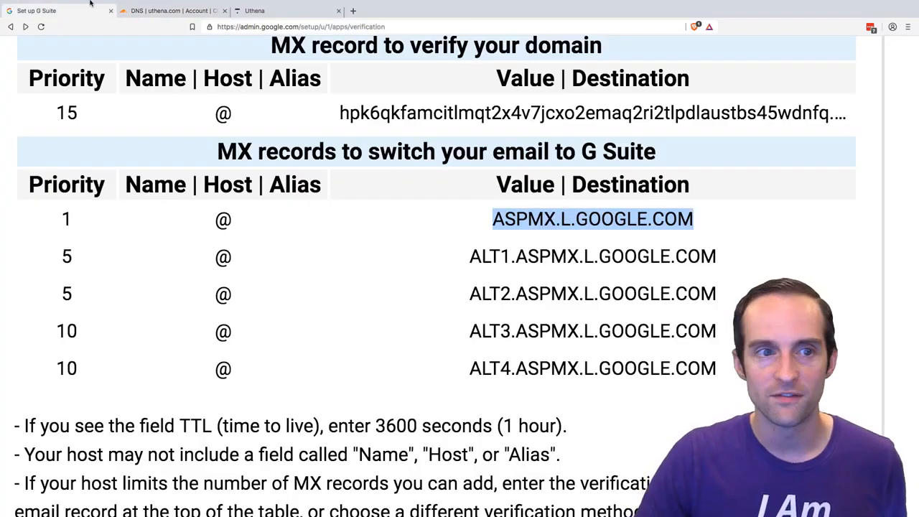
left_click(174, 13)
left_click(547, 327)
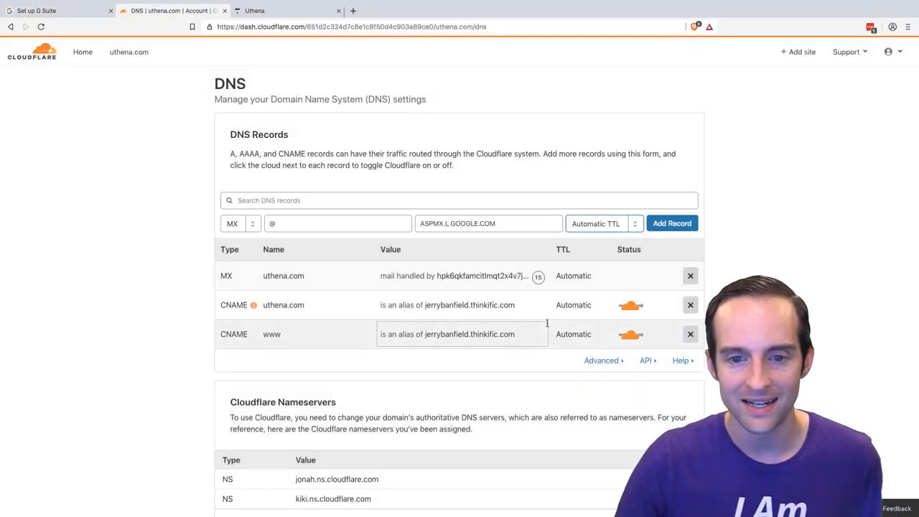
left_click(681, 222)
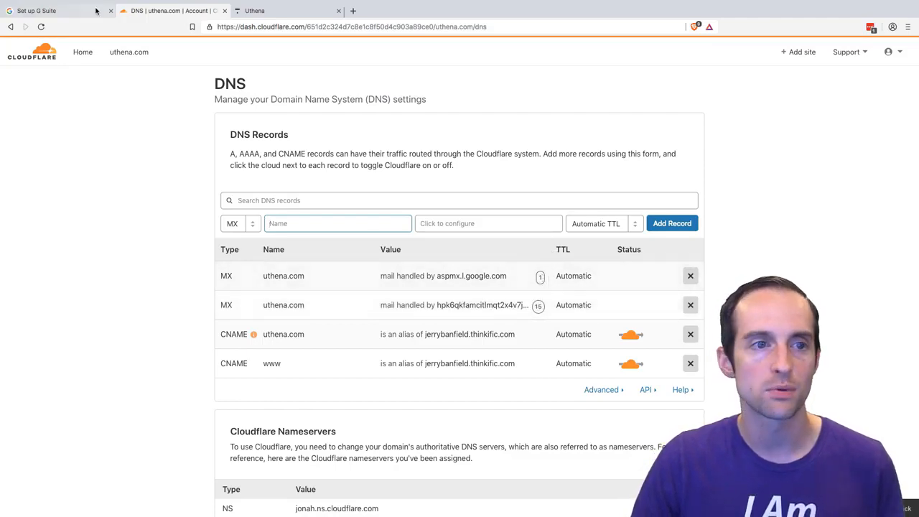
- Start another MX record named @ in Cloudflare and copy ALT1.ASPMX.L.GOOGLE.COM from G Suite into its Server field
key("ctrl+shift+Tab")
left_click_drag(705, 253, 471, 256)
key("ctrl+c")
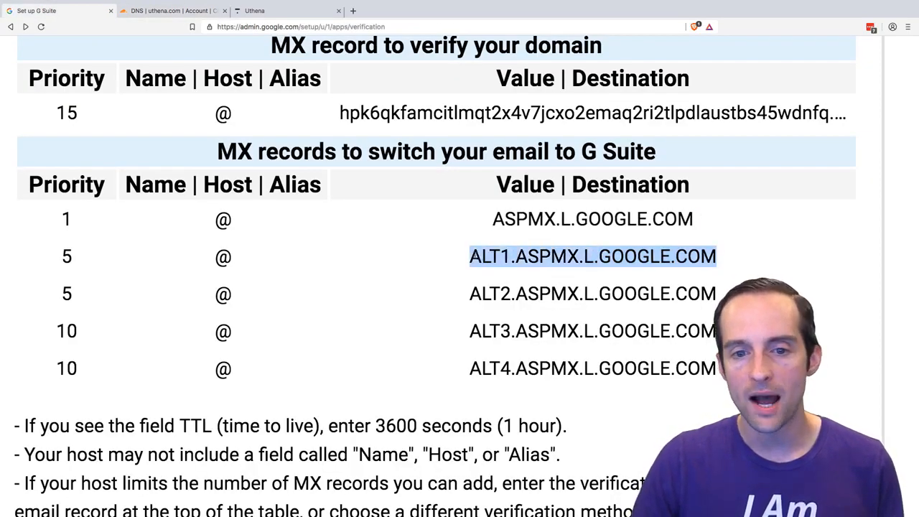
left_click(180, 11)
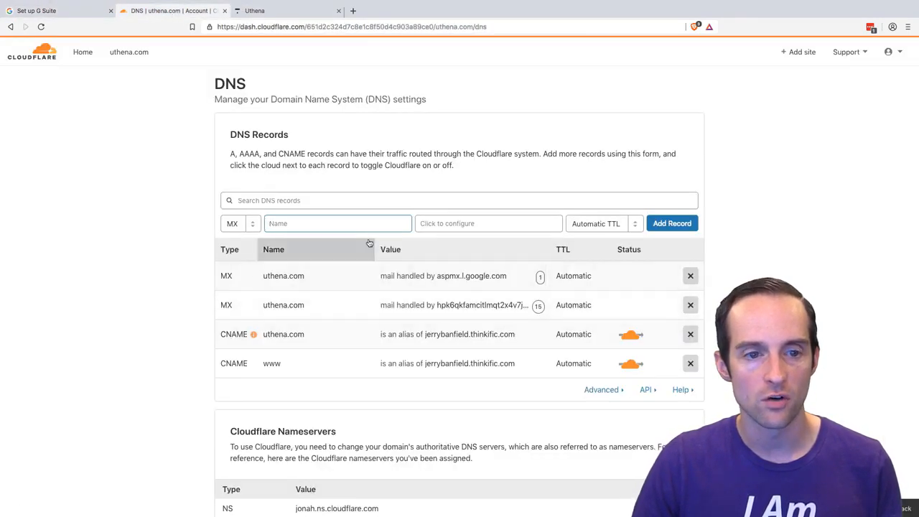
left_click(446, 228)
key("ctrl+v")
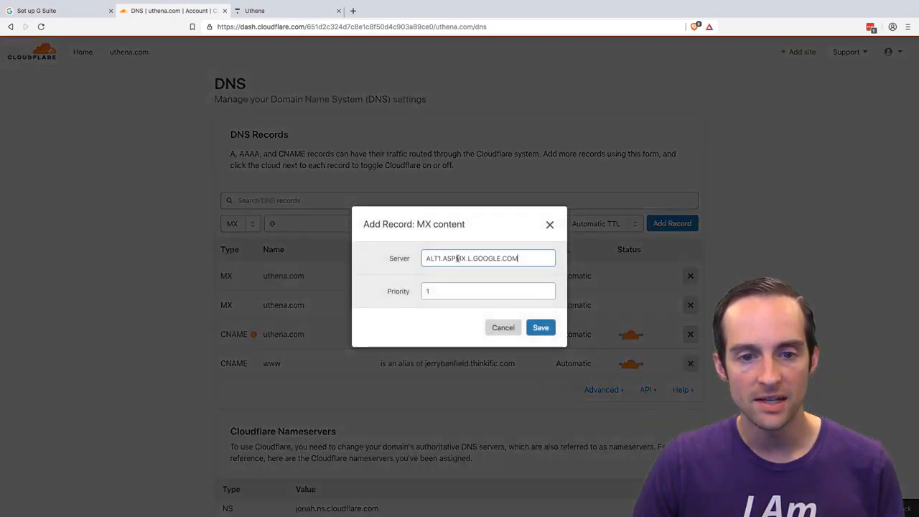
- Check the ALT1 record's priority in G Suite, set it to 5 in Cloudflare, and save and add the record
left_click(101, 7)
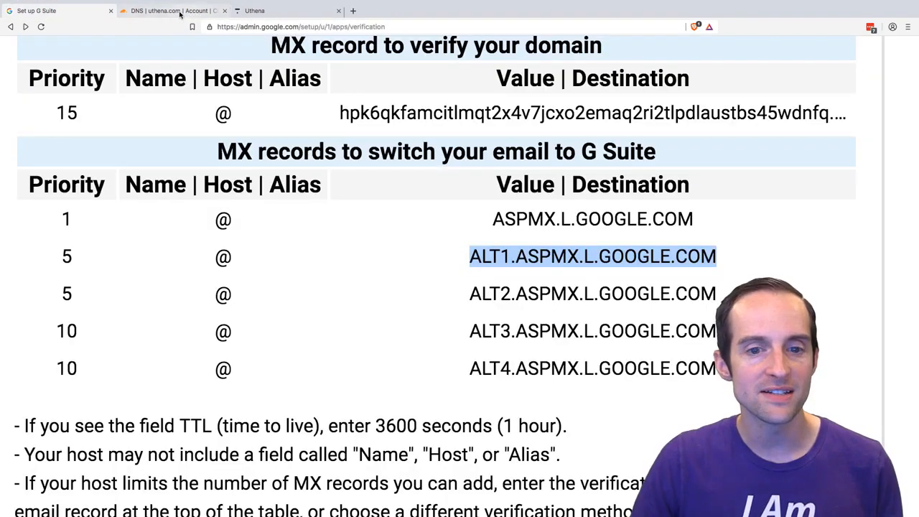
left_click(179, 12)
left_click(433, 295)
type("15")
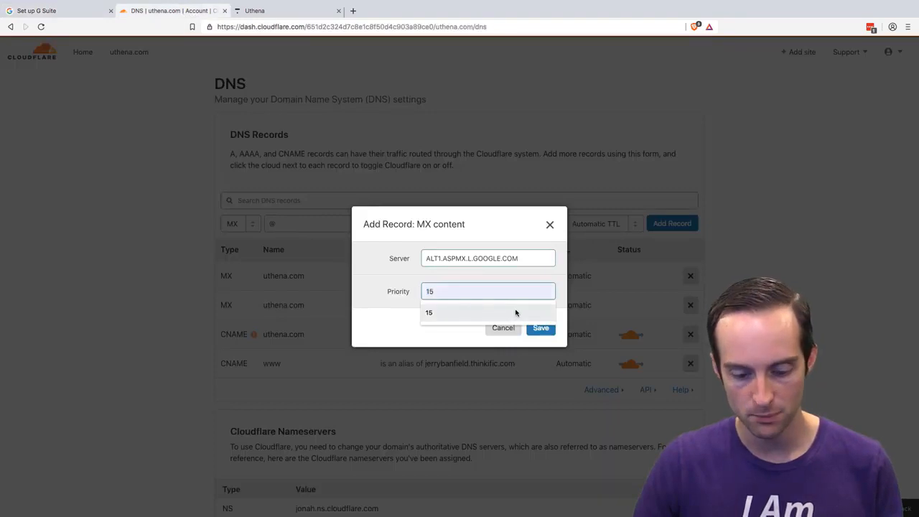
double_click(429, 291)
type("5")
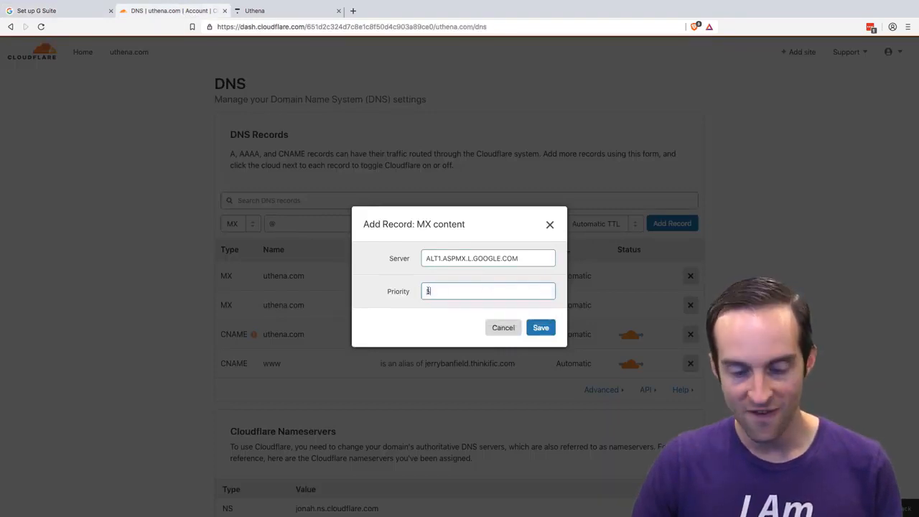
left_click(540, 328)
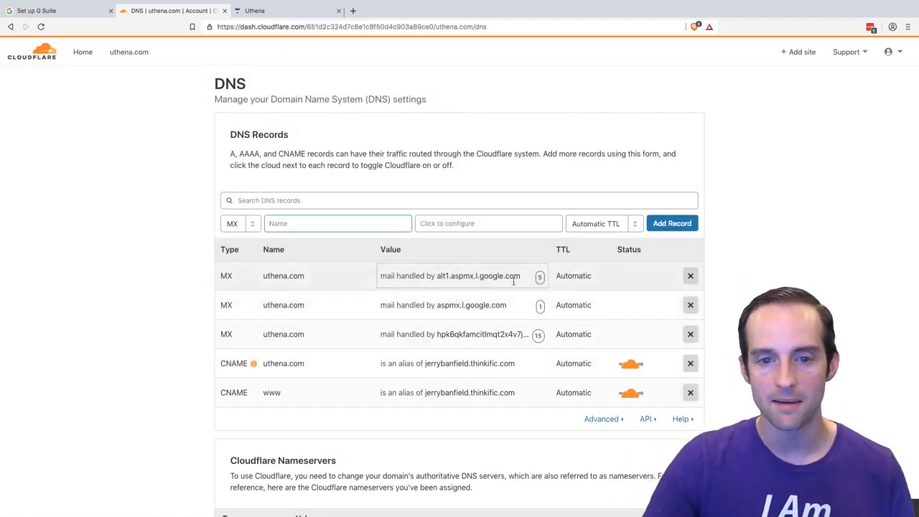
- Copy ALT2.ASPMX.L.GOOGLE.COM from G Suite and paste it as the Server of a new MX record in Cloudflare
left_click(33, 8)
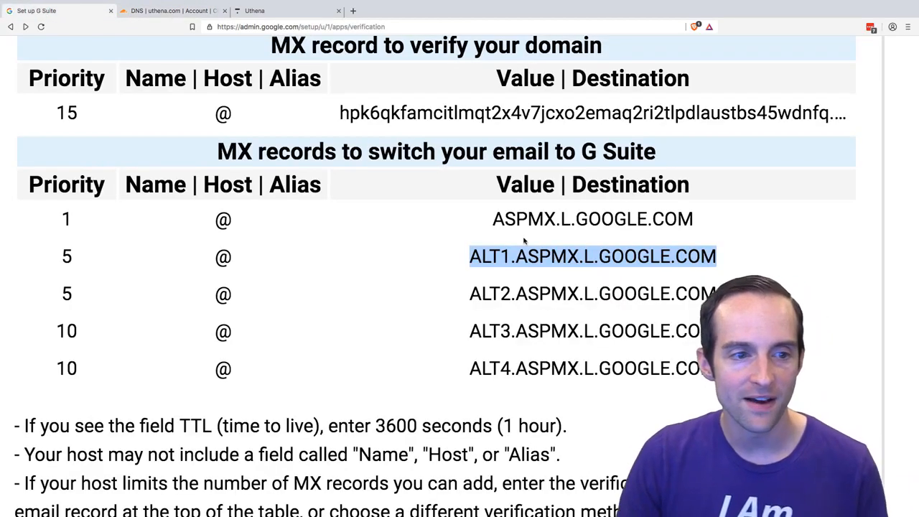
left_click(567, 256)
left_click_drag(714, 294, 470, 294)
key("super+c")
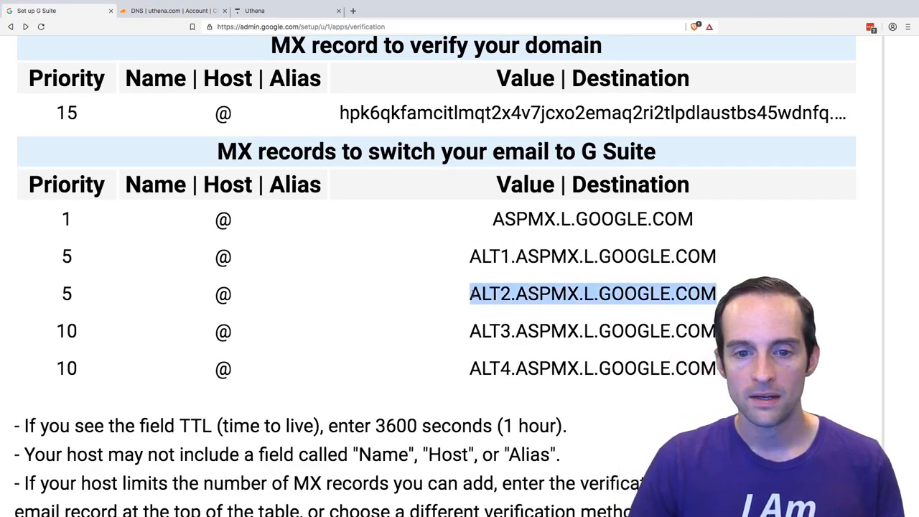
left_click(172, 10)
left_click(485, 223)
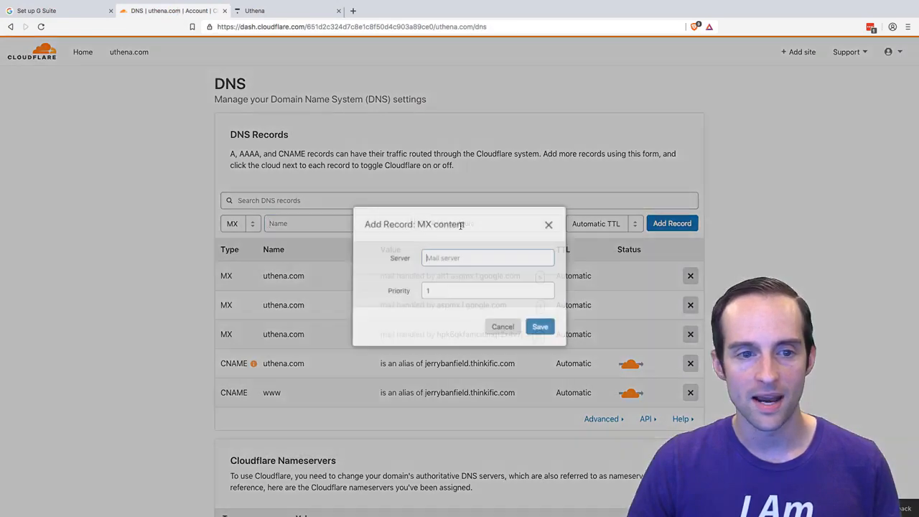
key("super+v")
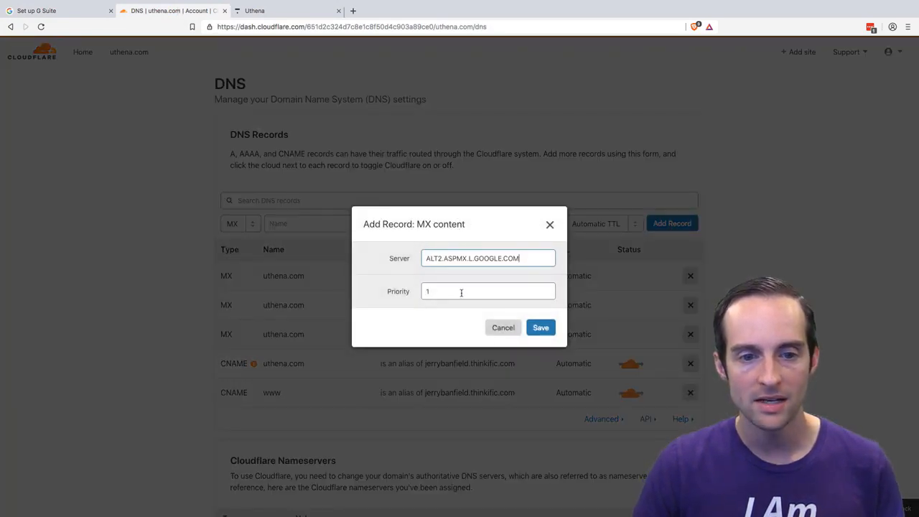
- Set the ALT2 record's priority to 5, save its content, name it @ and add the record
left_click(451, 293)
left_click(449, 281)
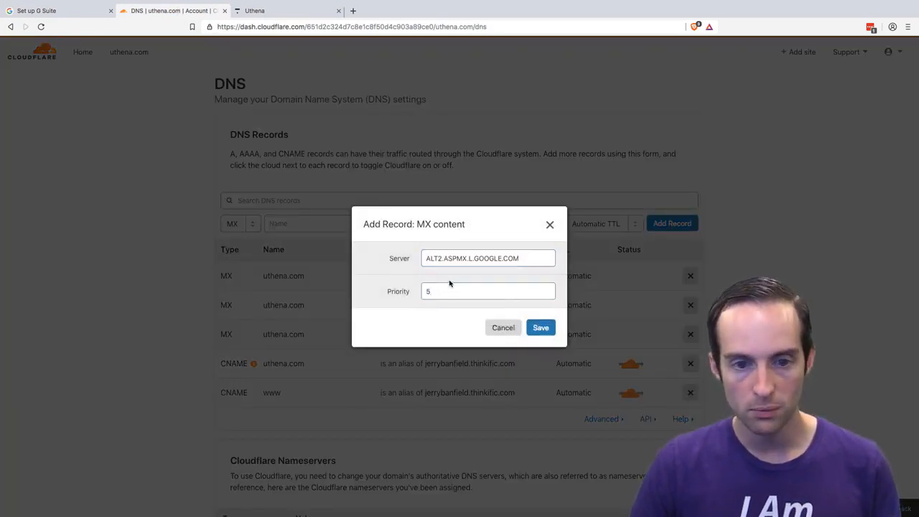
left_click(547, 329)
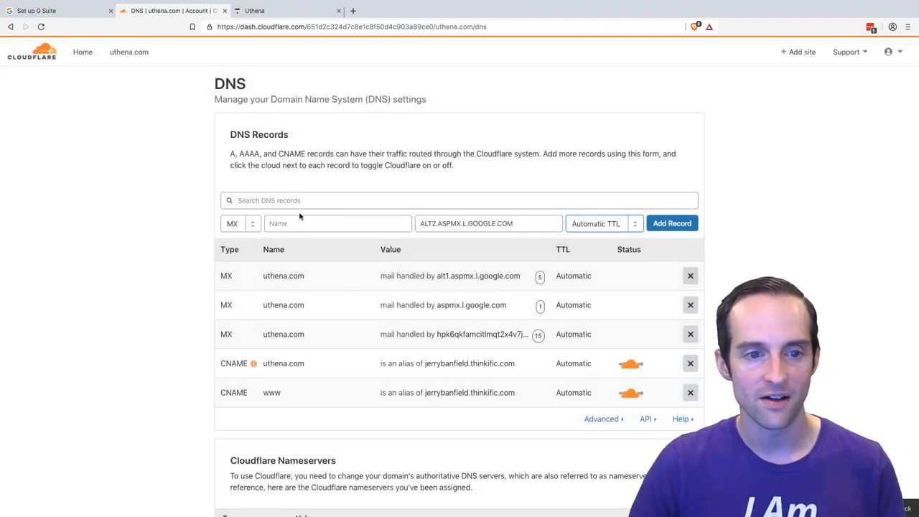
left_click(293, 223)
type("@")
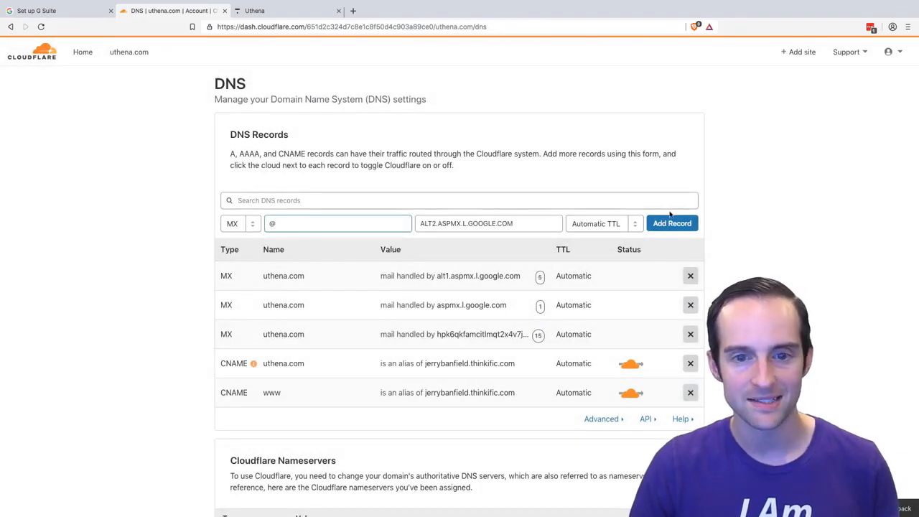
left_click(687, 224)
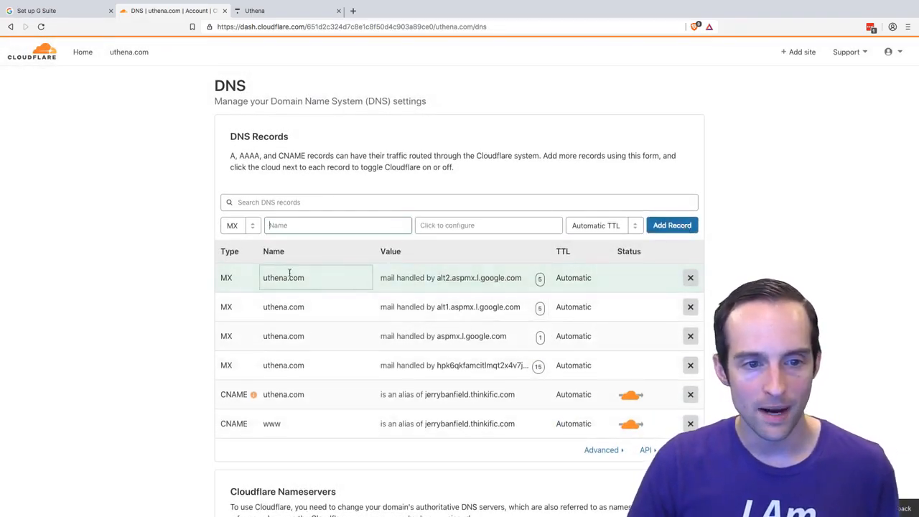
- Copy ALT3.ASPMX.L.GOOGLE.COM from G Suite into the Server field of another Cloudflare MX record named @
left_click(72, 11)
left_click_drag(717, 348, 471, 328)
key("ctrl+c")
left_click(170, 12)
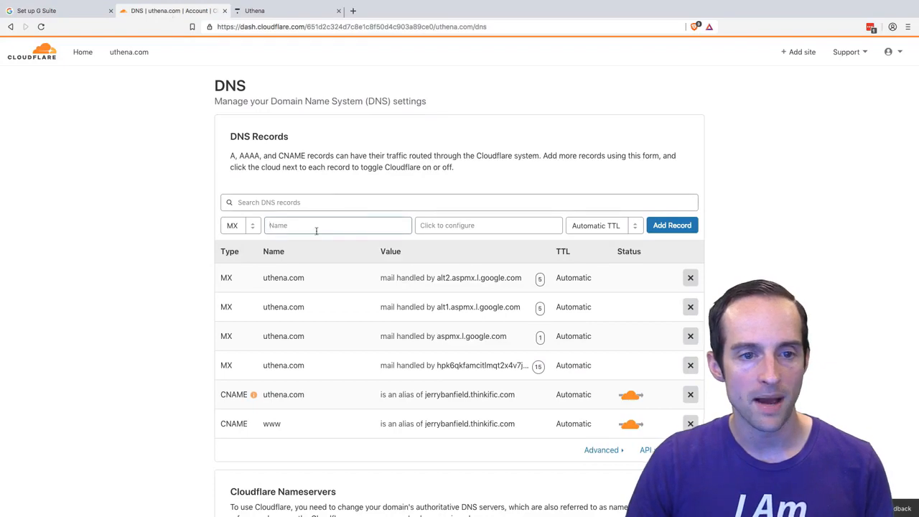
left_click(471, 225)
key("ctrl+v")
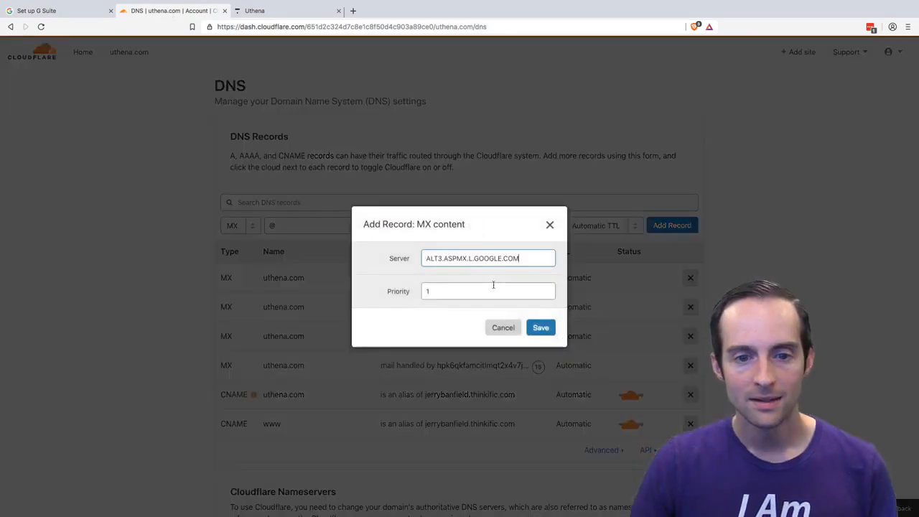
- Check the ALT3 record's priority in G Suite, set it to 10 in Cloudflare, and save and add the record
left_click(453, 293)
left_click(57, 11)
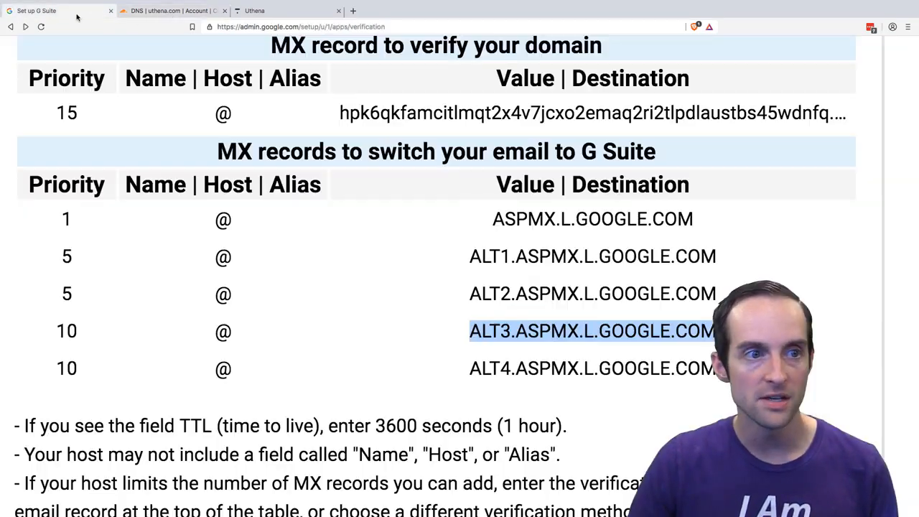
left_click(170, 11)
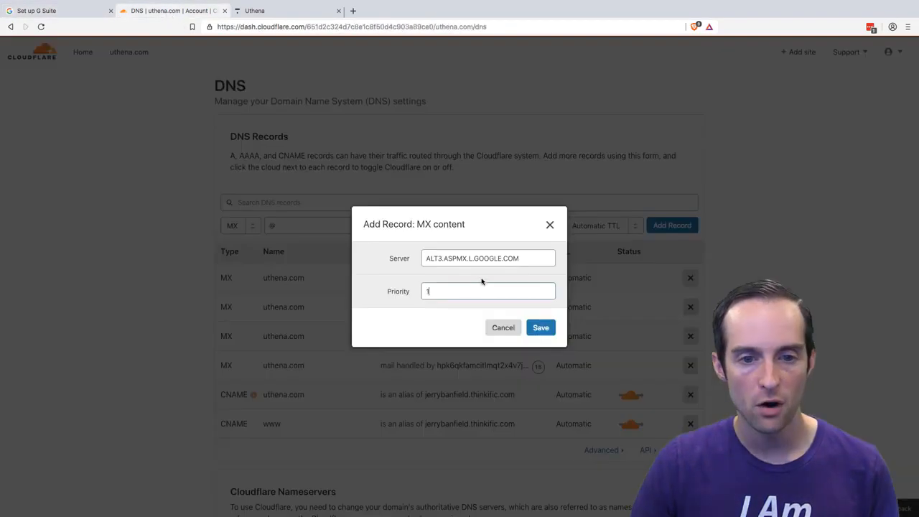
left_click(540, 328)
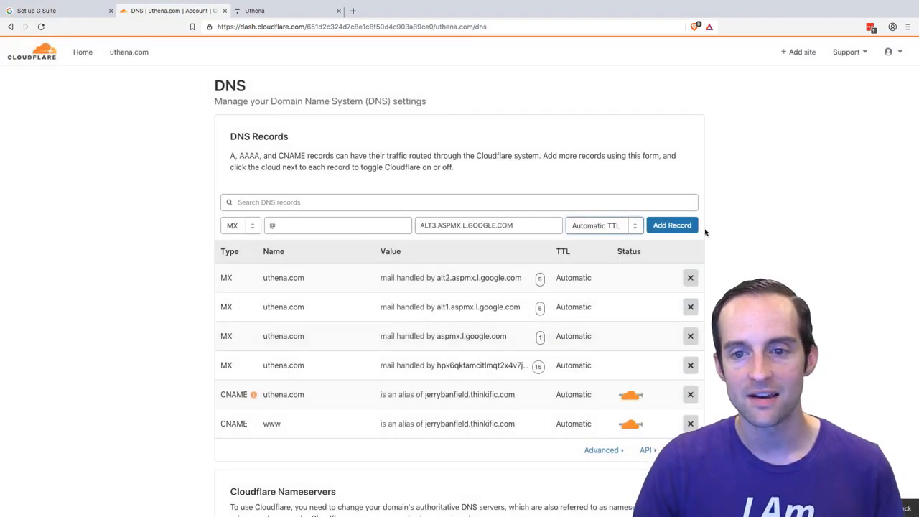
left_click(669, 226)
- Copy ALT4.ASPMX.L.GOOGLE.COM from G Suite into the Server field of one more Cloudflare MX record named @
left_click(36, 11)
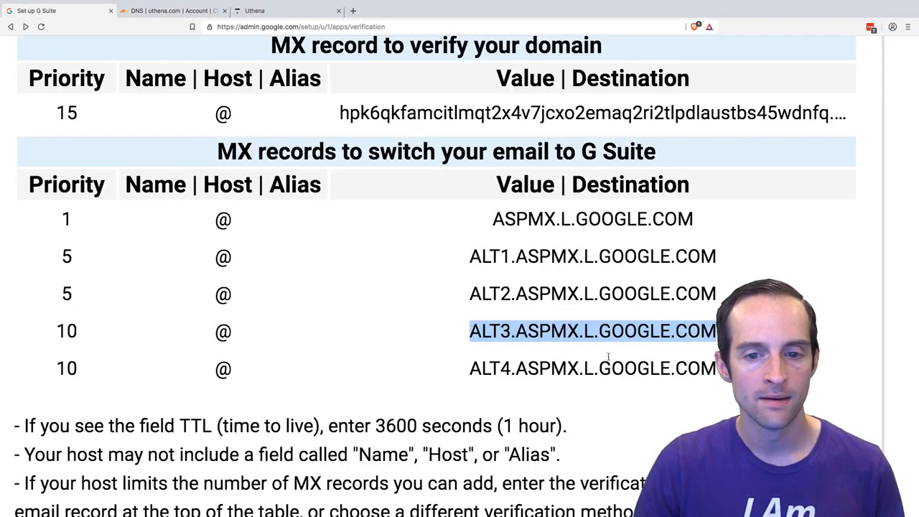
left_click_drag(470, 368, 719, 369)
key("super+c")
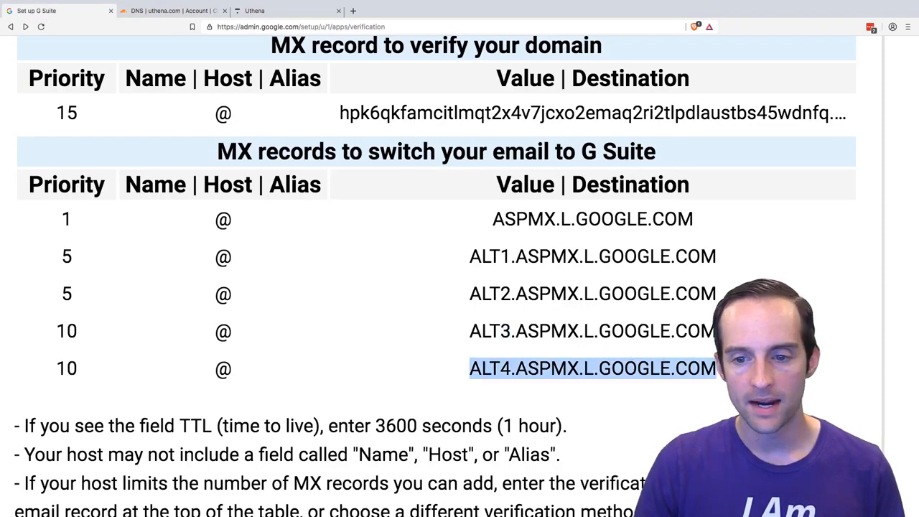
left_click(140, 11)
left_click(472, 228)
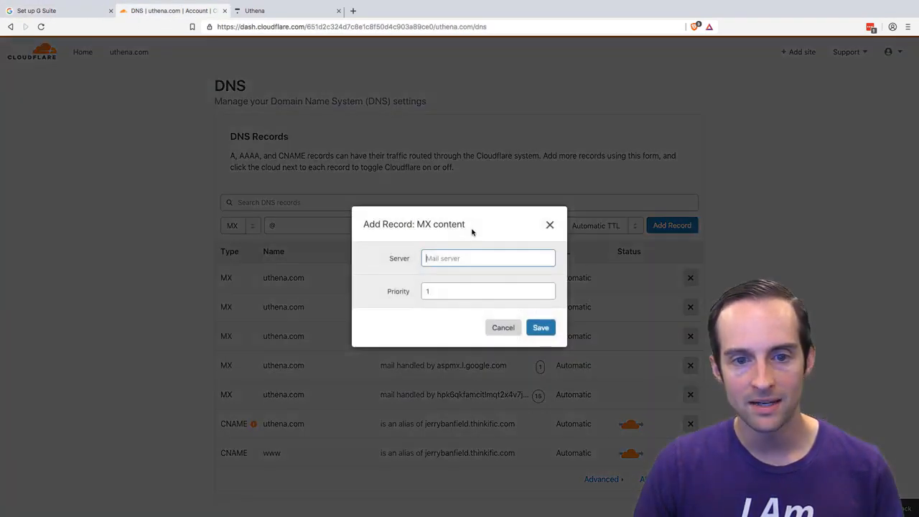
key("super+v")
- Set the ALT4 record's priority to 10, save its content and add the record with Automatic TTL
left_click(434, 294)
type("10")
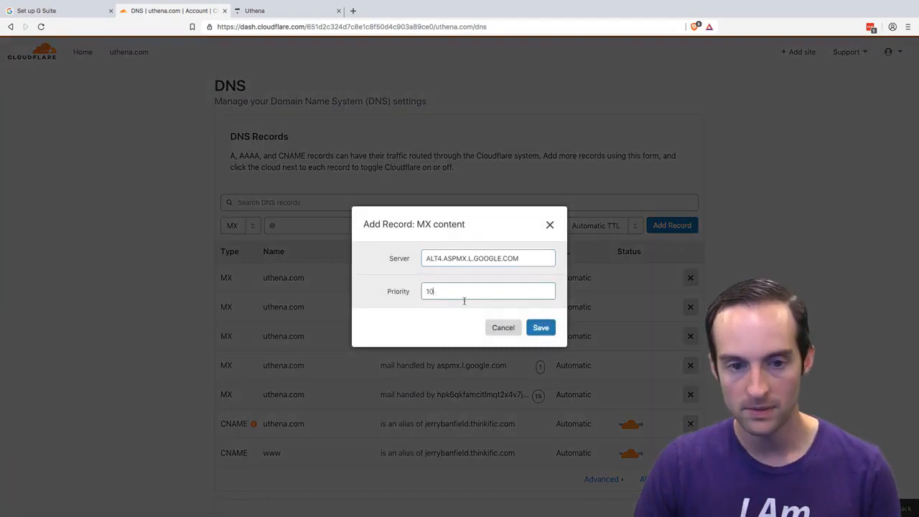
left_click(545, 327)
left_click(675, 227)
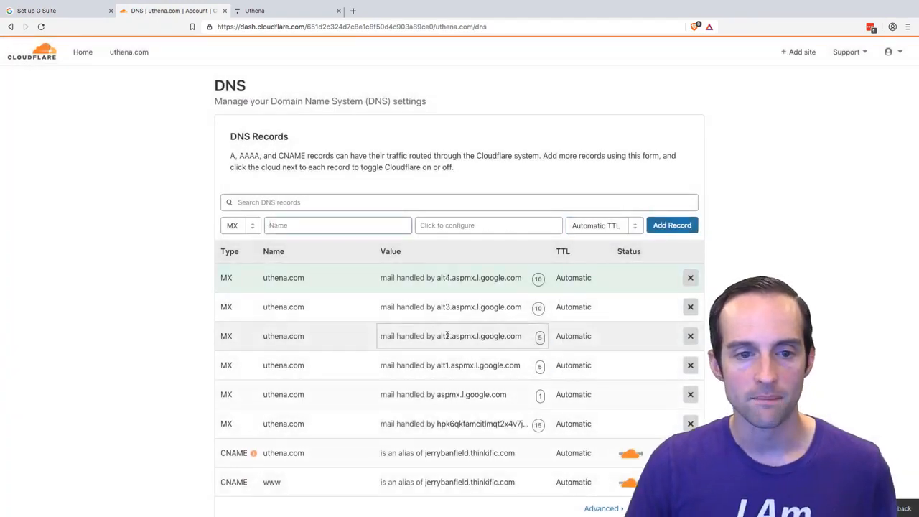
- Review the mail servers and priorities of all MX records in the Cloudflare DNS list
scroll(448, 335, "up", 5)
scroll(447, 336, "down", 1)
scroll(447, 335, "up", 1)
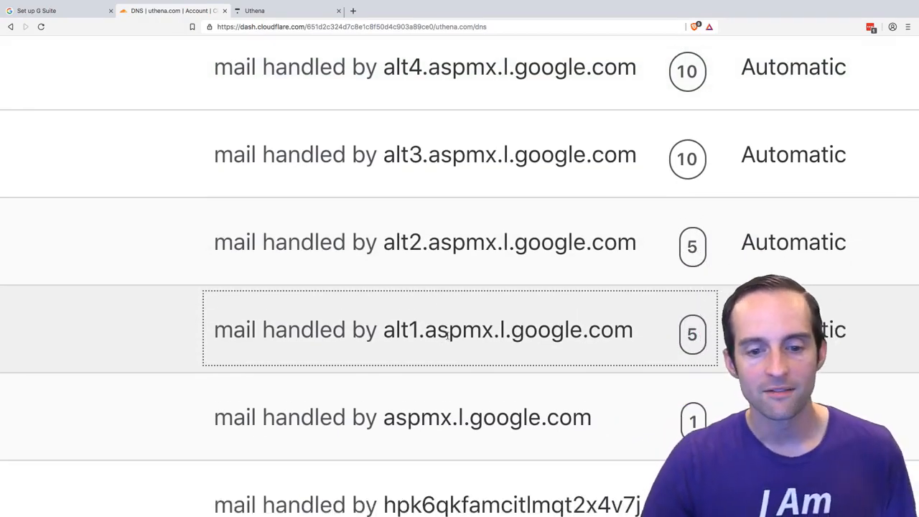
scroll(448, 335, "down", 1)
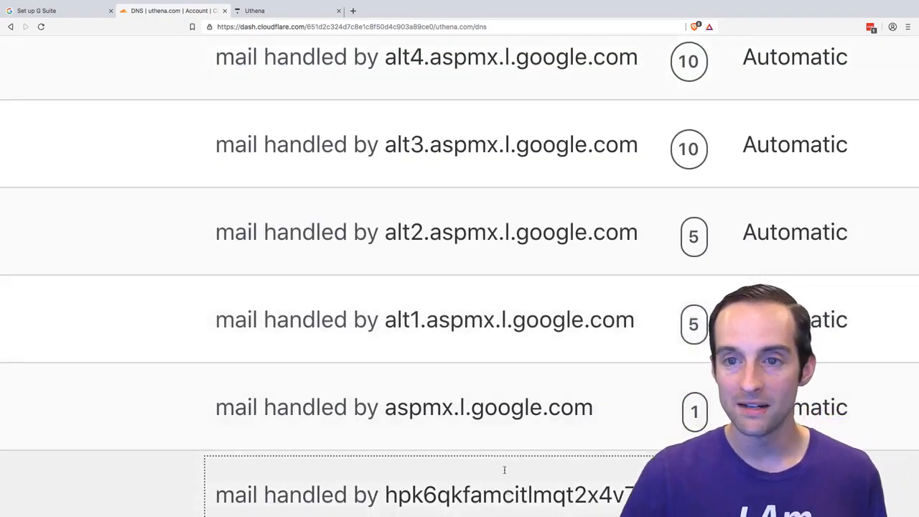
scroll(495, 464, "down", 1)
scroll(494, 464, "right", 5)
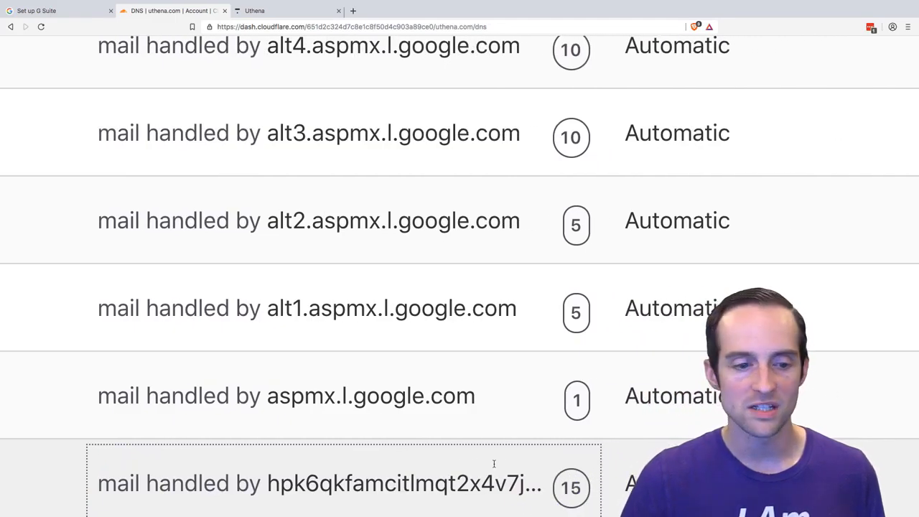
scroll(494, 463, "left", 6)
scroll(494, 464, "right", 3)
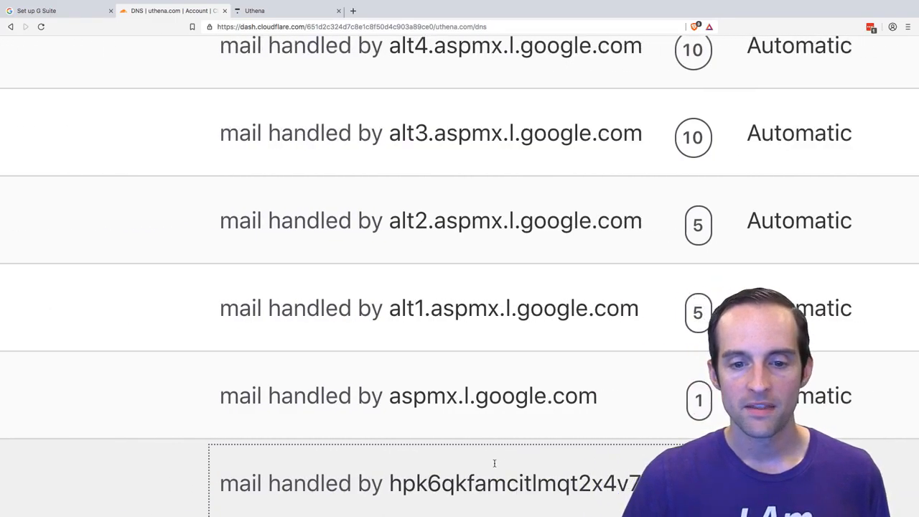
scroll(502, 410, "right", 2)
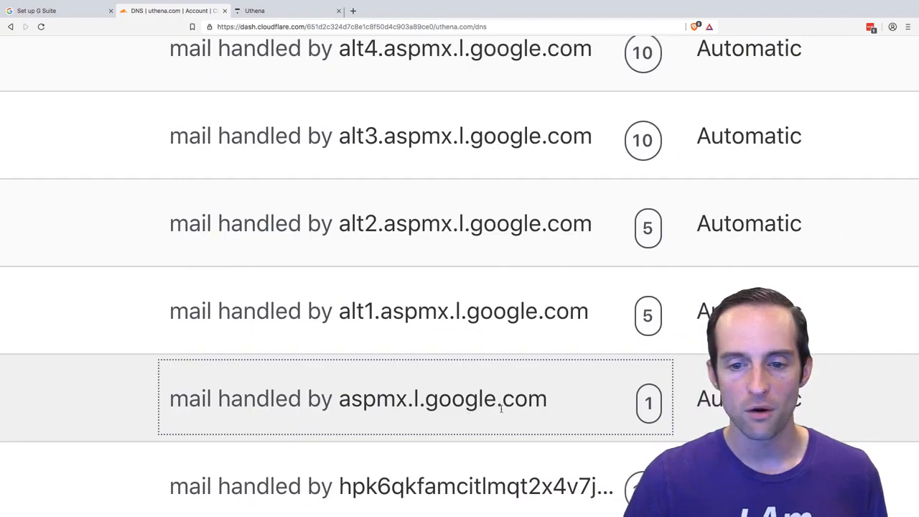
scroll(494, 409, "up", 1)
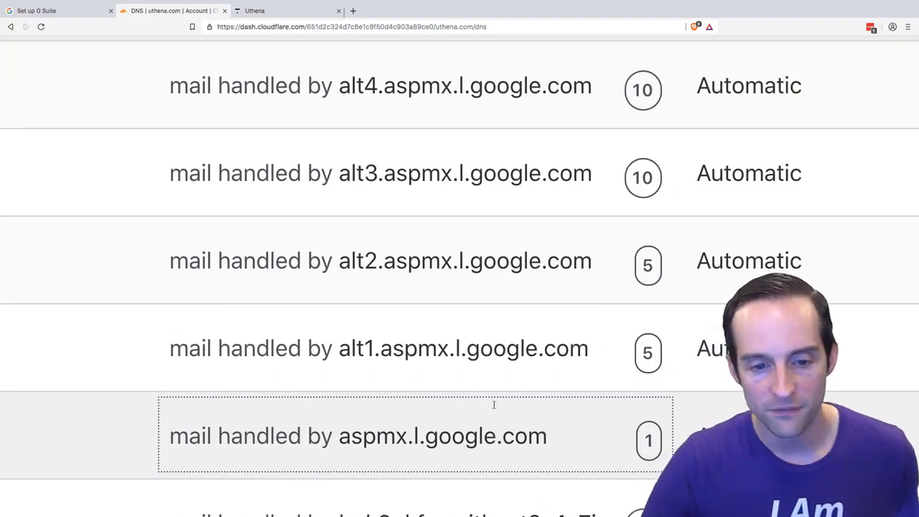
- Compare the Cloudflare MX records and their priorities against the MX table in G Suite
left_click(76, 11)
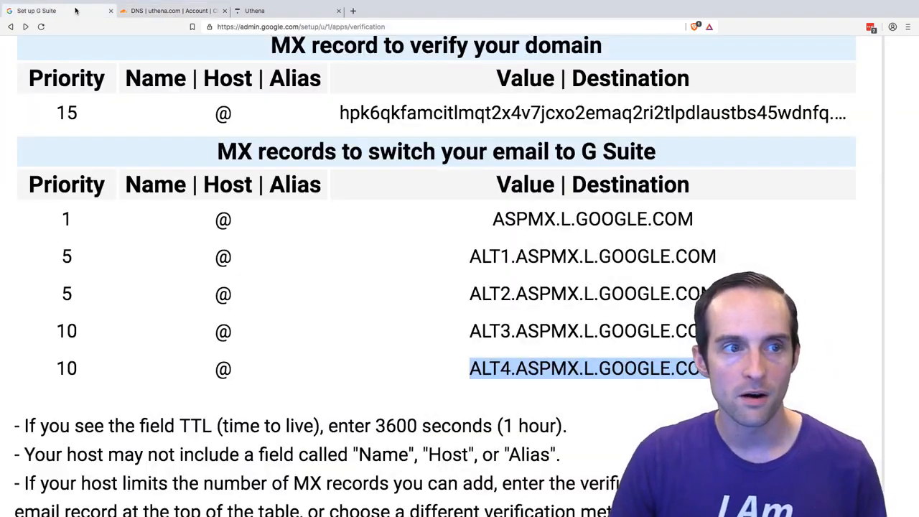
left_click(188, 12)
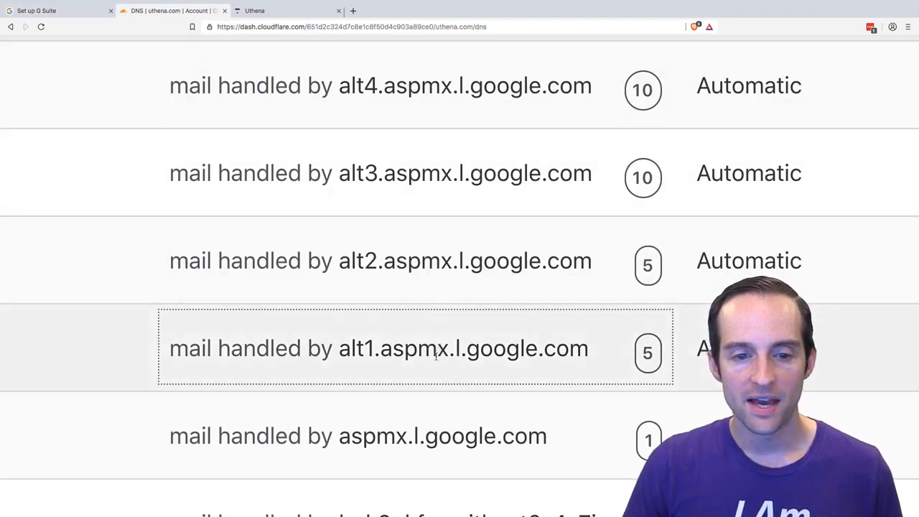
left_click(32, 12)
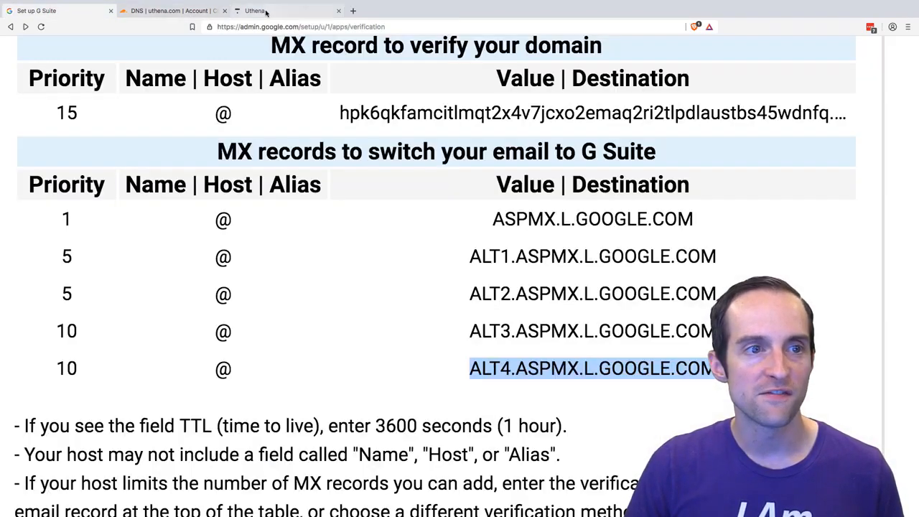
left_click(178, 9)
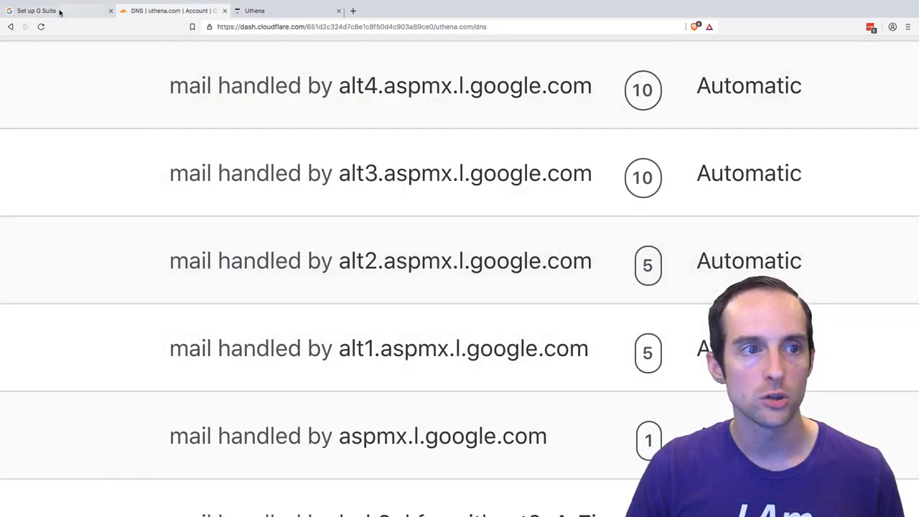
left_click(59, 10)
left_click(157, 12)
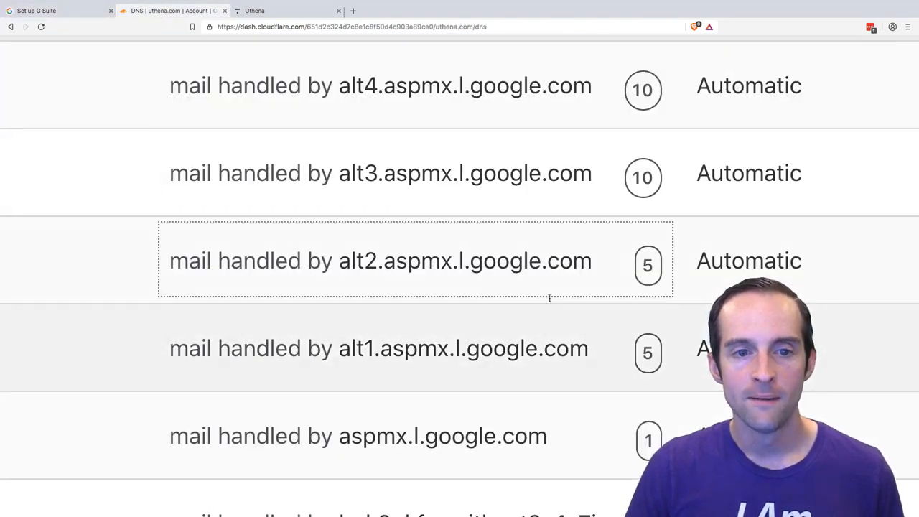
scroll(546, 287, "up", 3)
scroll(513, 280, "left", 10)
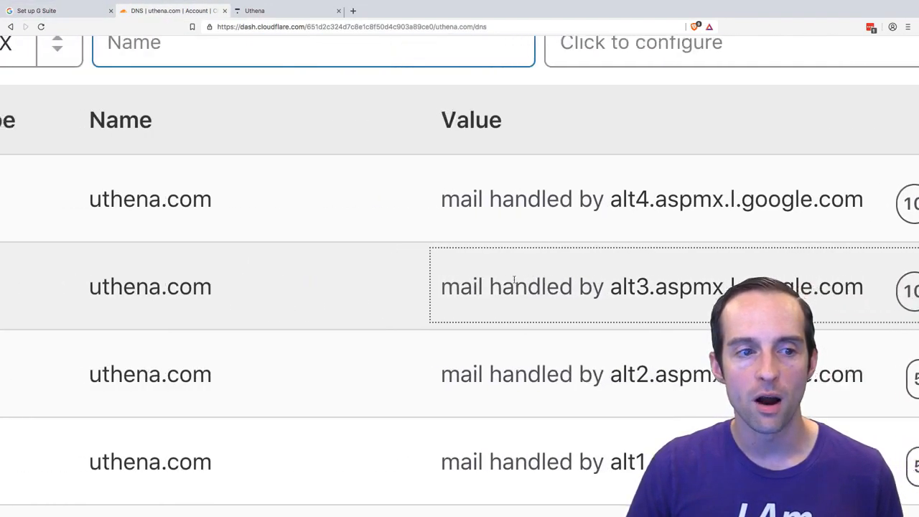
scroll(511, 280, "down", 5)
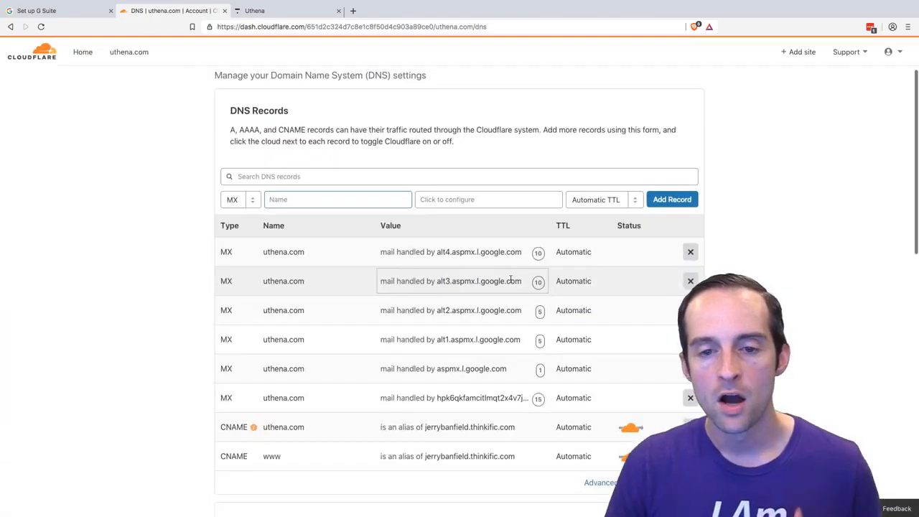
scroll(510, 281, "up", 1)
scroll(511, 284, "down", 1)
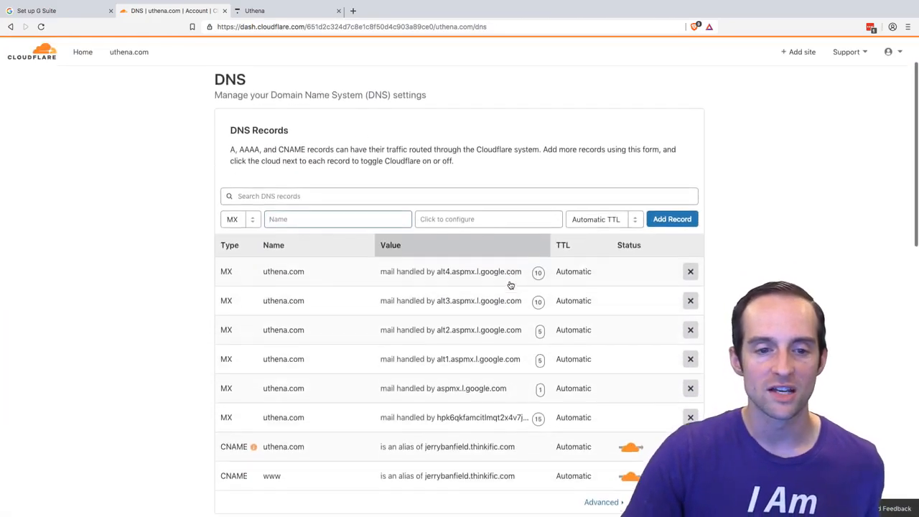
scroll(468, 355, "up", 5)
scroll(467, 355, "up", 5)
scroll(467, 358, "up", 1)
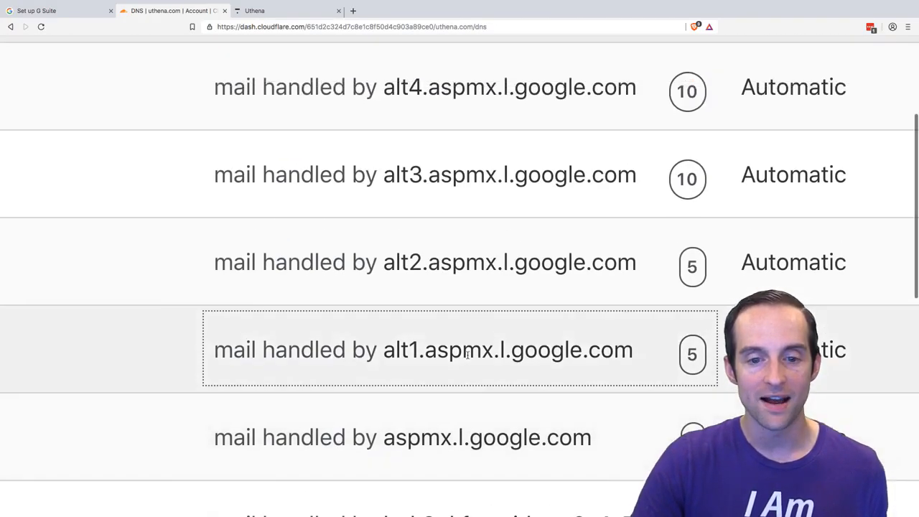
- Return to G Suite setup and confirm that the new MX records were created, continuing to the saving stage
left_click(93, 10)
scroll(269, 266, "down", 5)
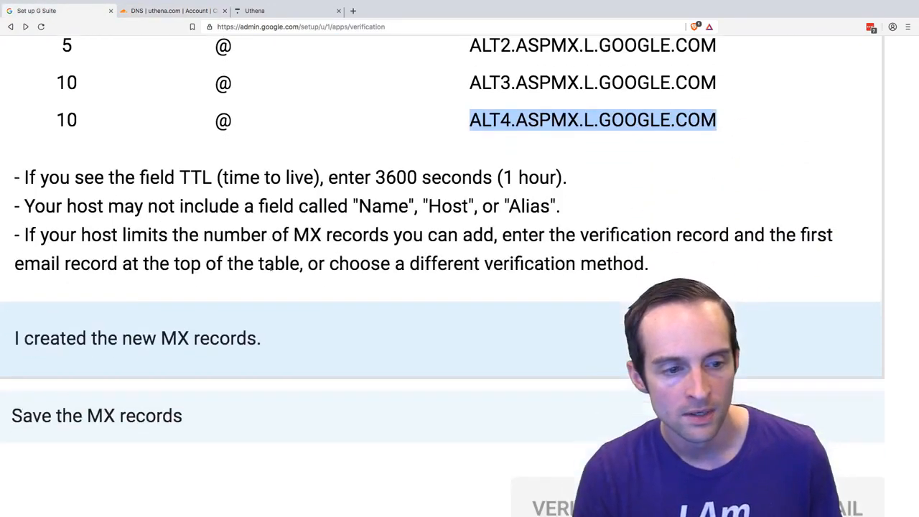
scroll(294, 277, "up", 3)
left_click(156, 311)
scroll(422, 302, "up", 5)
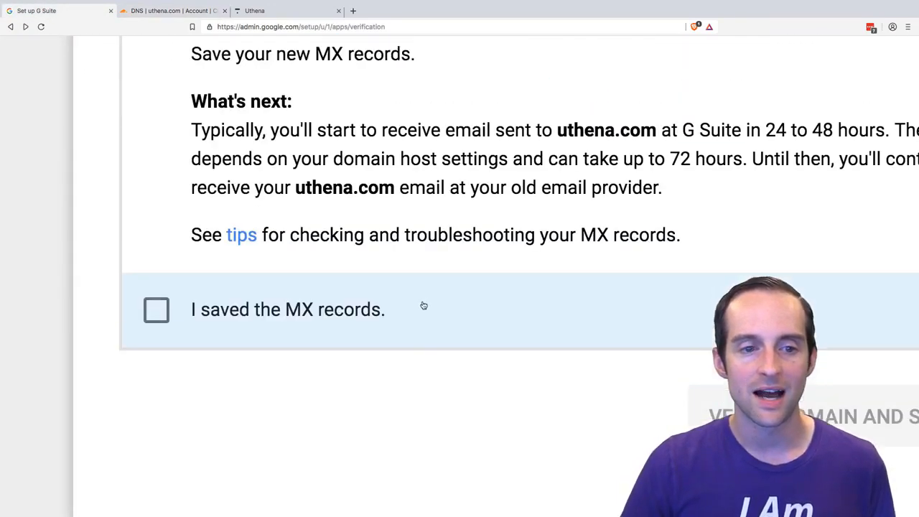
- Read the guidance on saving the MX records and confirm in G Suite setup that they were saved
scroll(423, 303, "right", 3)
scroll(422, 305, "down", 2)
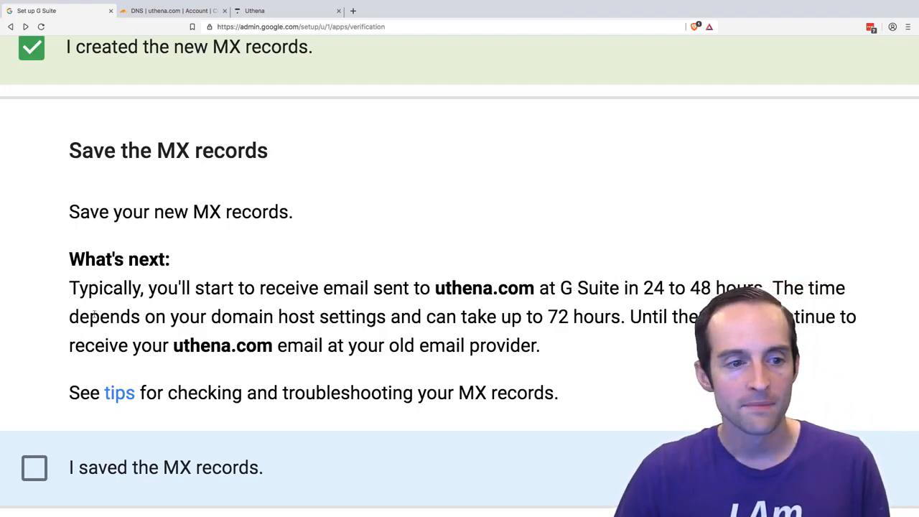
scroll(371, 319, "right", 1)
scroll(372, 320, "down", 1)
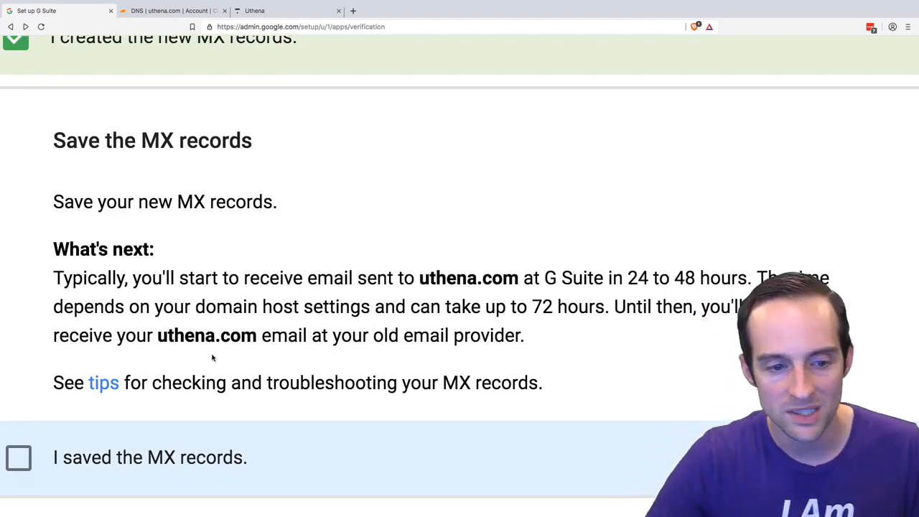
scroll(212, 357, "down", 3)
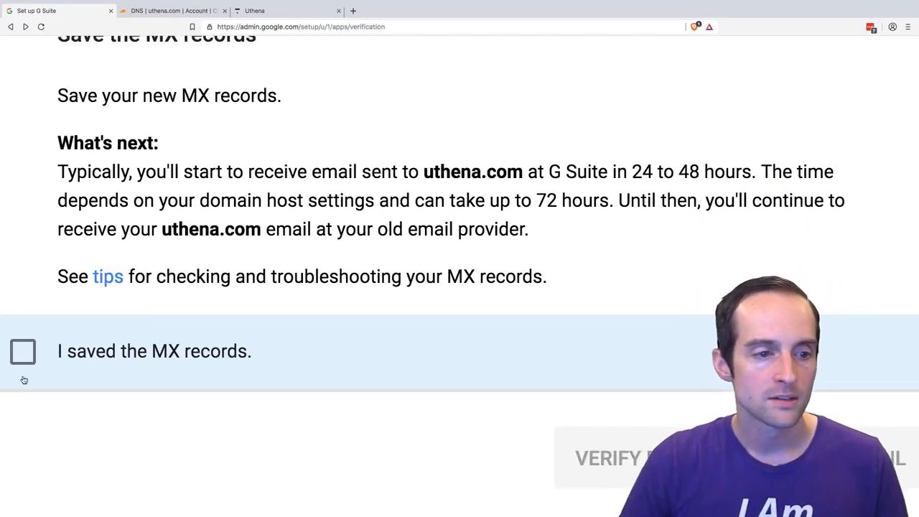
left_click(23, 380)
scroll(21, 352, "down", 5)
key("super+0")
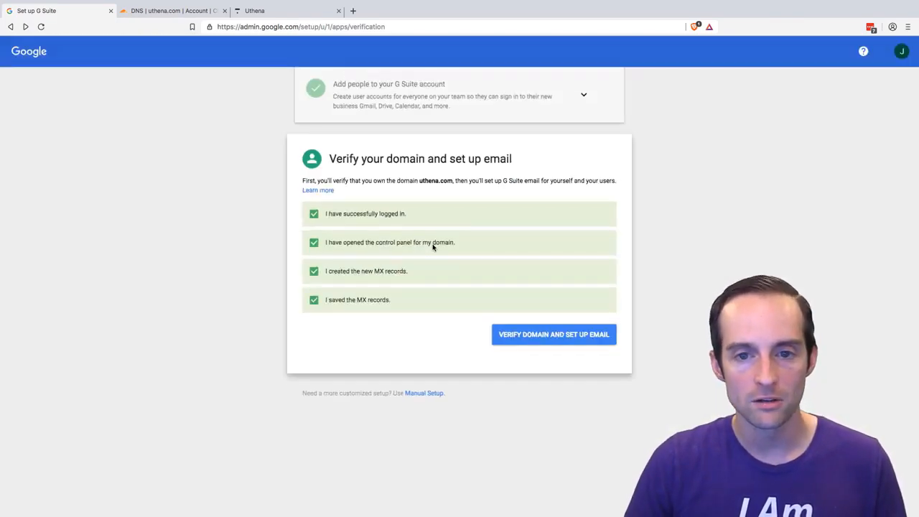
- Switch to Cloudflare and recheck the names, mail servers and priorities of the uthena.com MX records
left_click(180, 10)
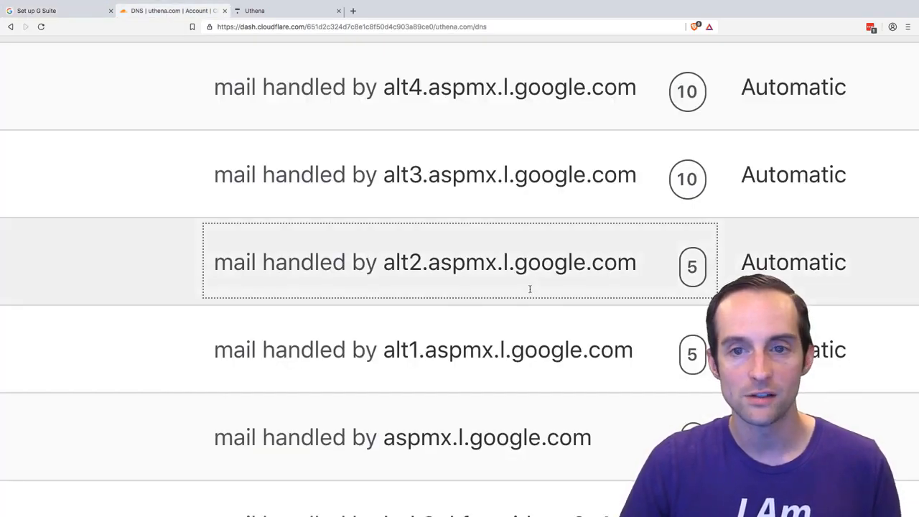
key("super+0")
scroll(545, 301, "down", 5)
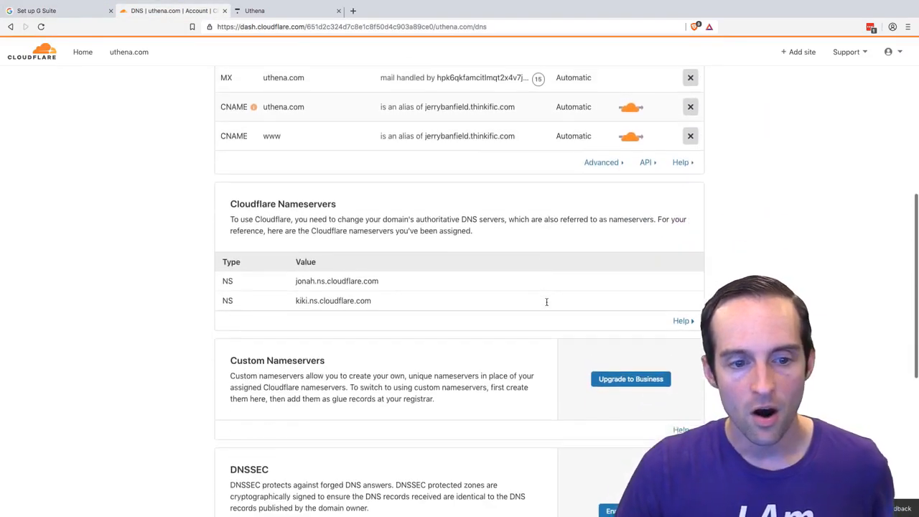
scroll(547, 310, "up", 2)
scroll(547, 310, "up", 4)
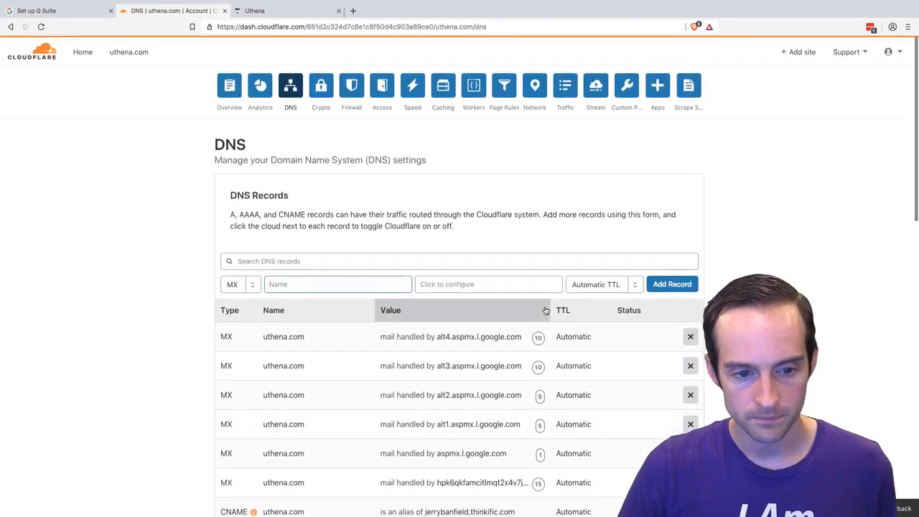
scroll(544, 308, "down", 2)
scroll(542, 308, "down", 1)
scroll(538, 308, "up", 2)
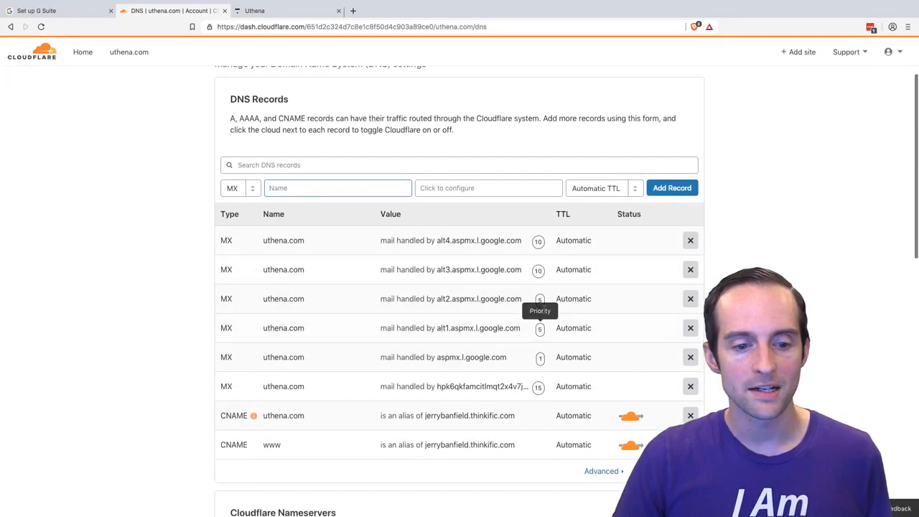
scroll(400, 310, "up", 5)
scroll(401, 310, "down", 1)
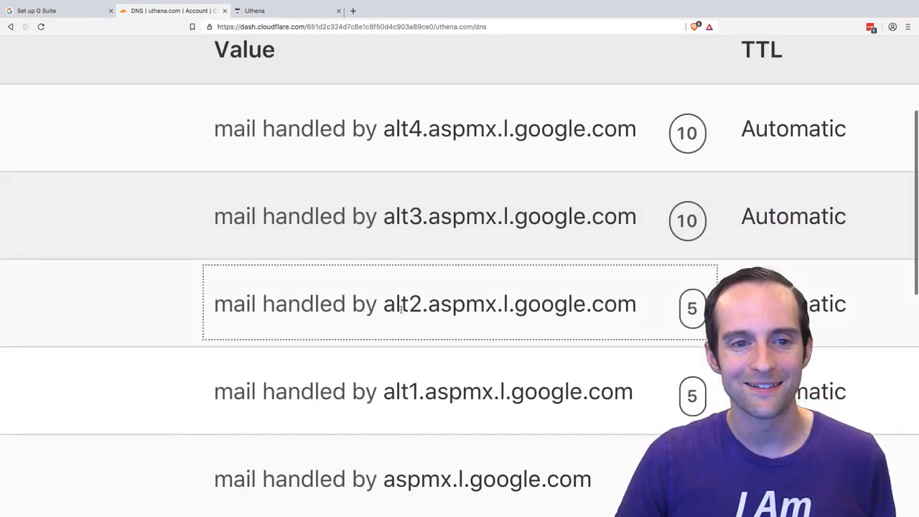
scroll(403, 310, "left", 2)
scroll(406, 308, "left", 2)
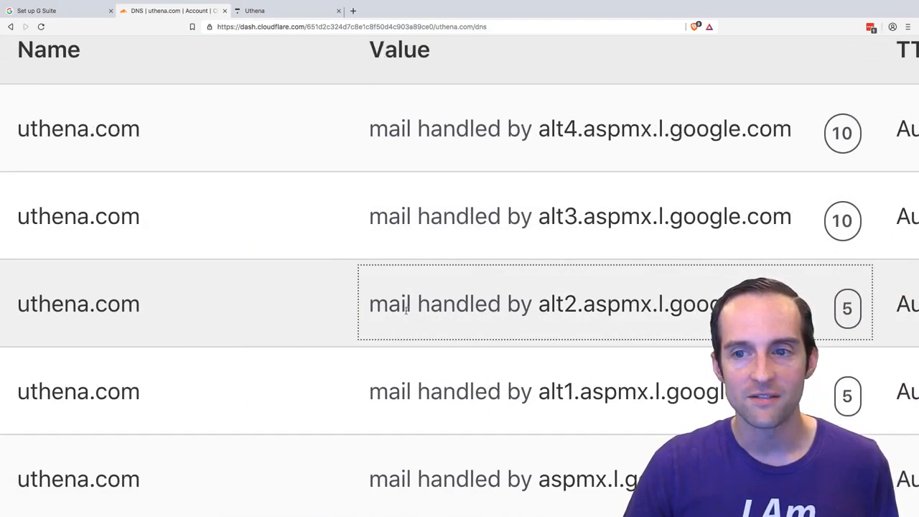
scroll(406, 309, "left", 1)
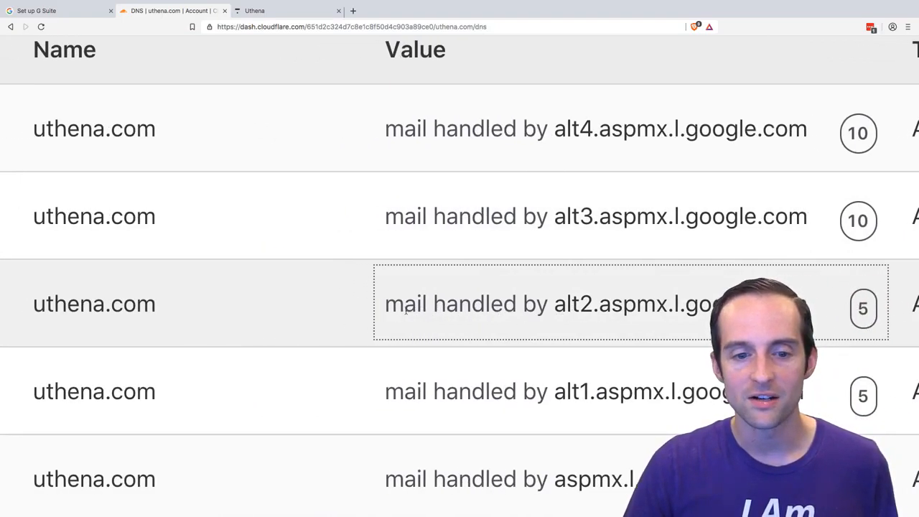
- Return to G Suite setup, run the domain verification and email setup for uthena.com, and proceed once it finishes
left_click(25, 10)
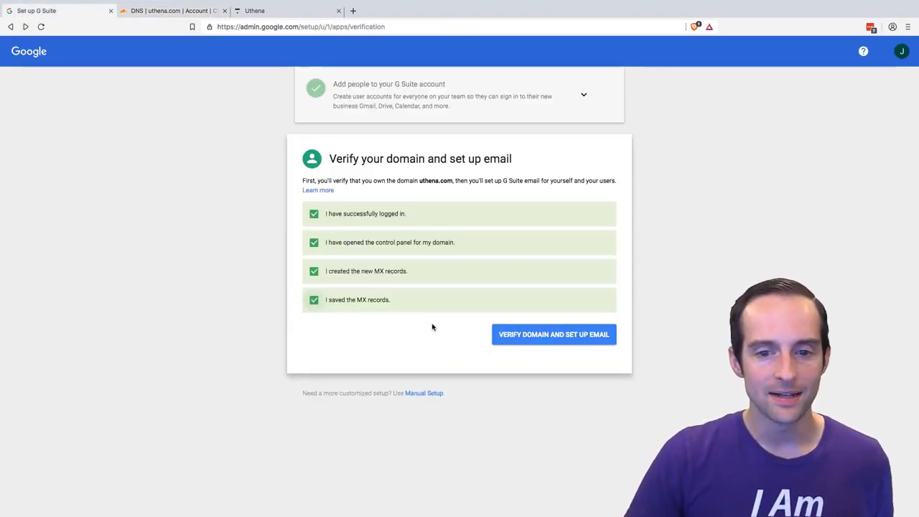
left_click(573, 341)
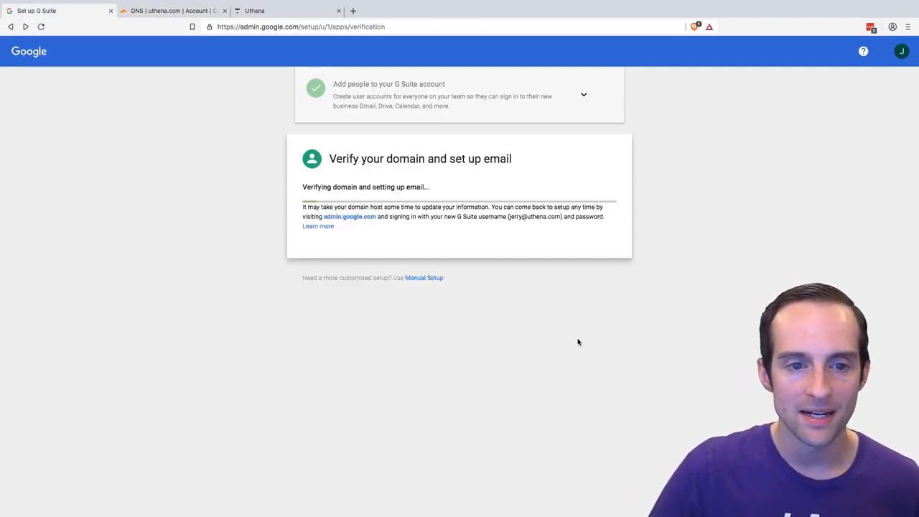
scroll(477, 220, "up", 5)
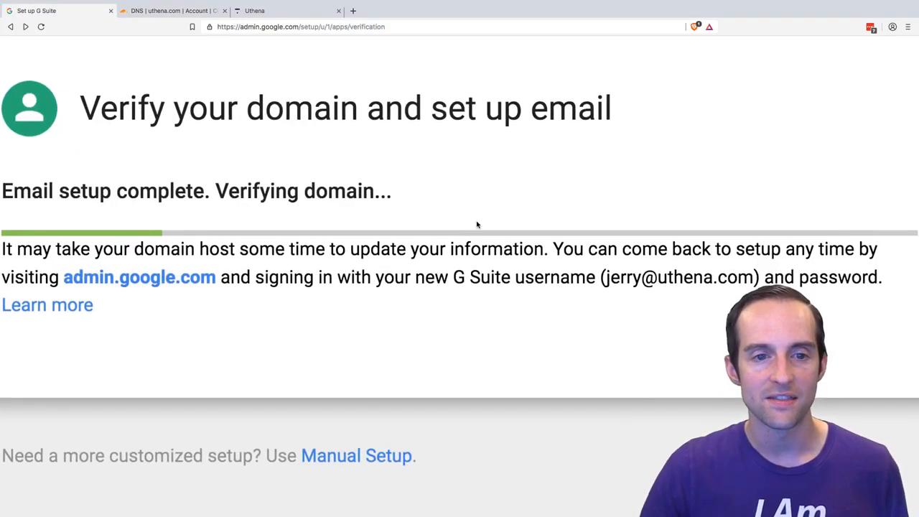
scroll(477, 224, "down", 1)
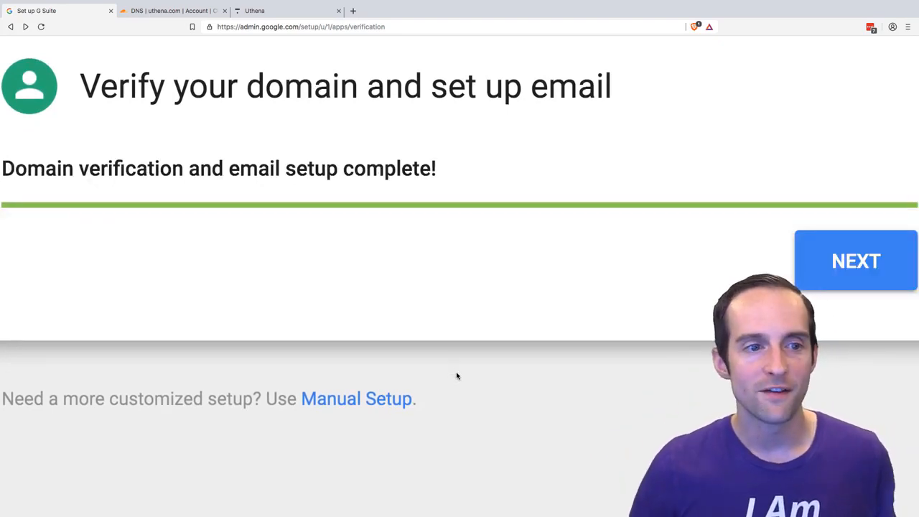
left_click(827, 258)
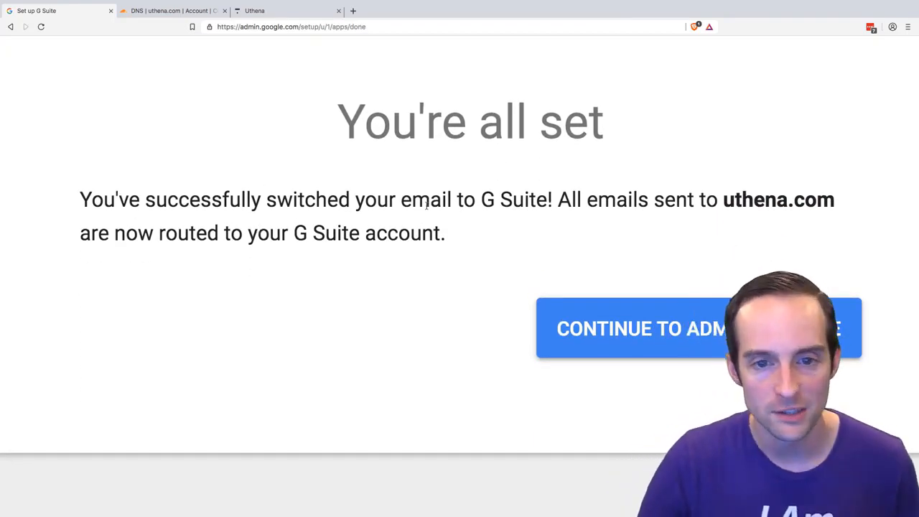
- Read the setup completion message and continue to the Admin console
scroll(428, 206, "down", 1)
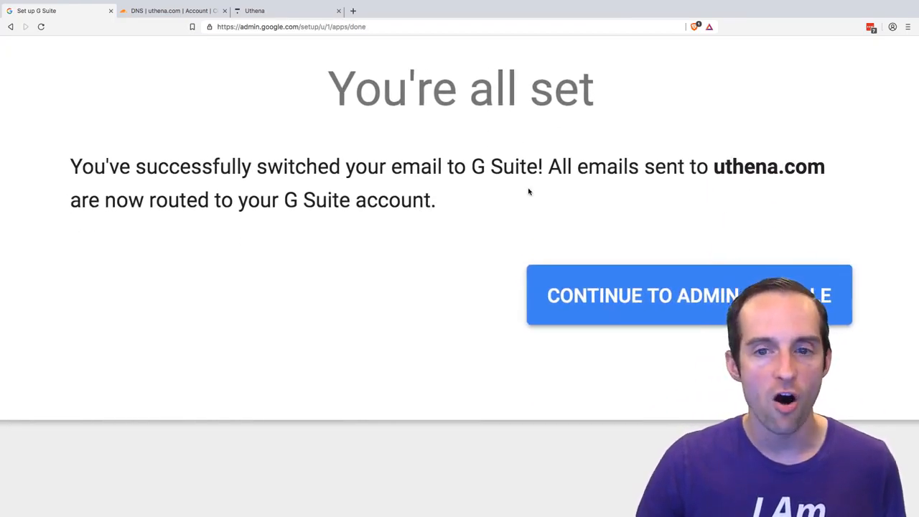
scroll(630, 189, "up", 2)
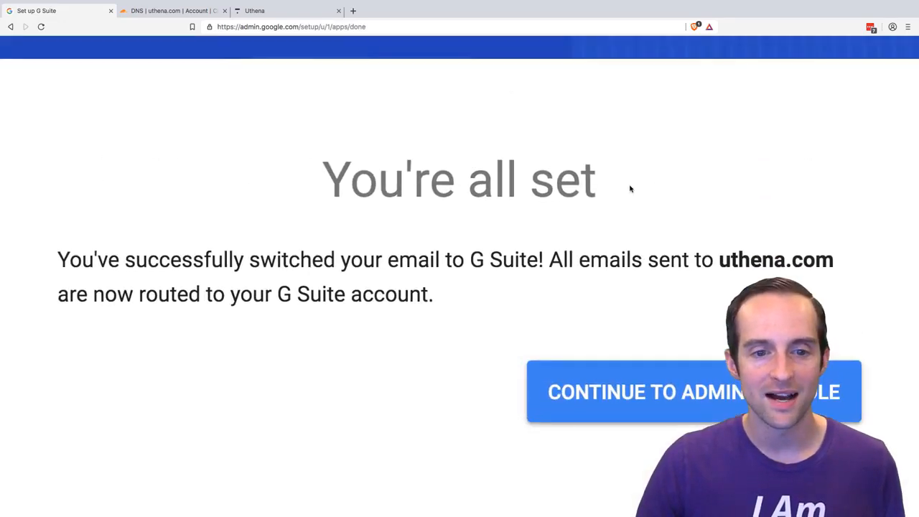
scroll(631, 189, "down", 5)
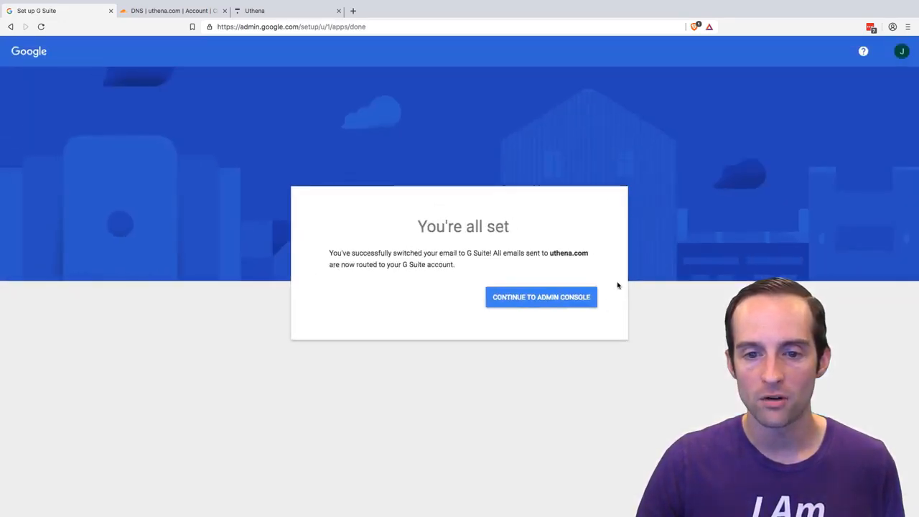
left_click(562, 299)
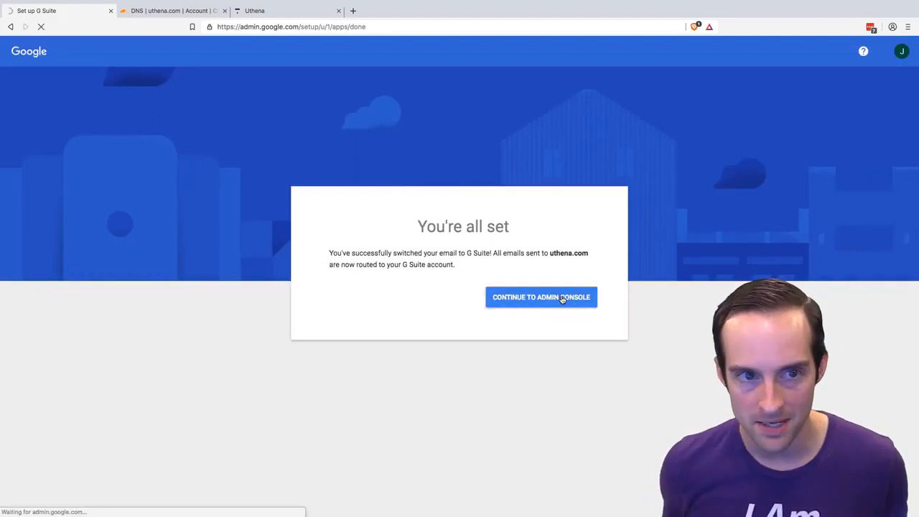
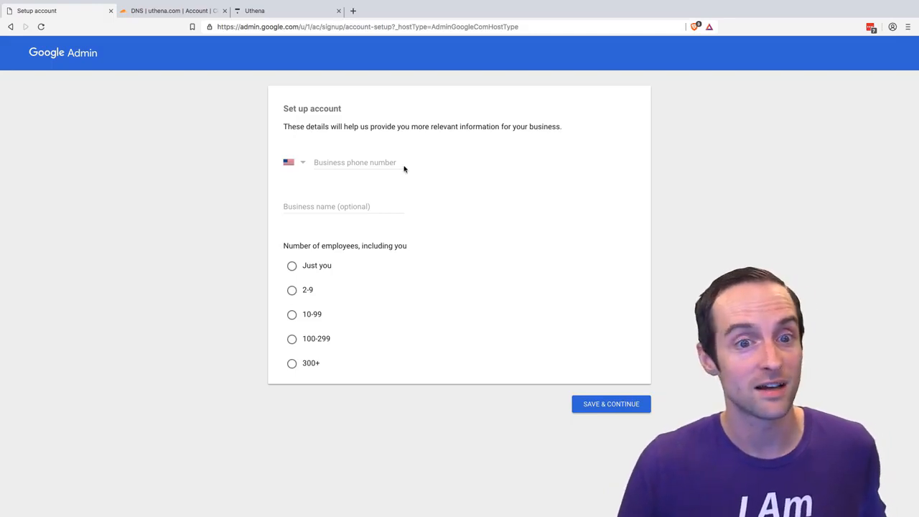
- Try to bypass the account details form by loading the base address admin.google.com
left_click(341, 158)
left_click(380, 141)
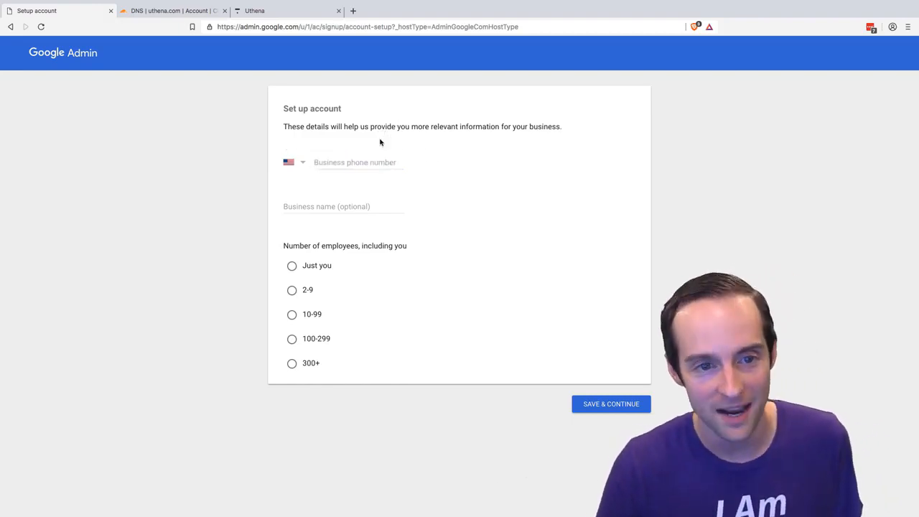
left_click(341, 161)
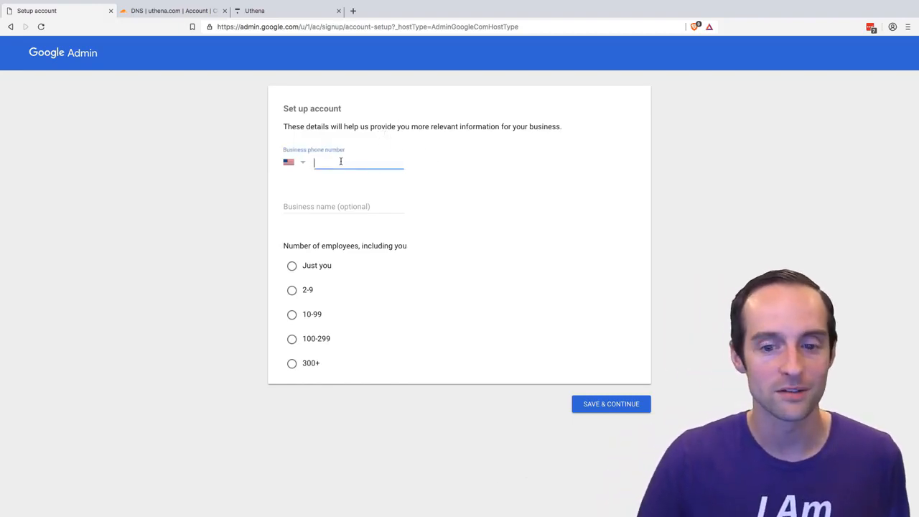
left_click(73, 56)
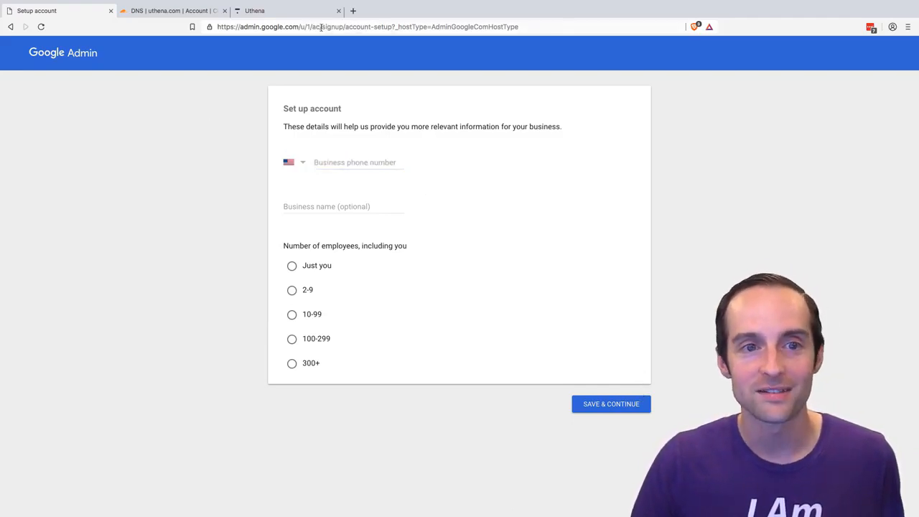
left_click_drag(303, 26, 550, 27)
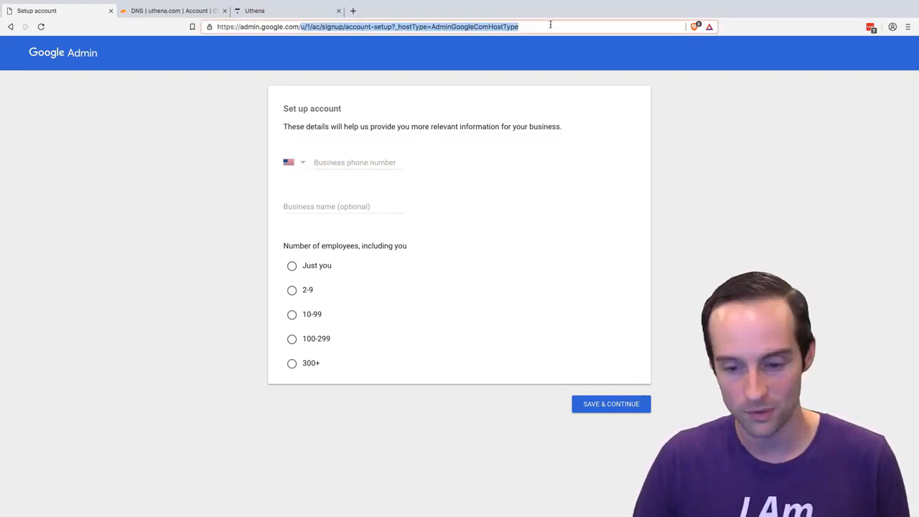
key("BackSpace")
key("Return")
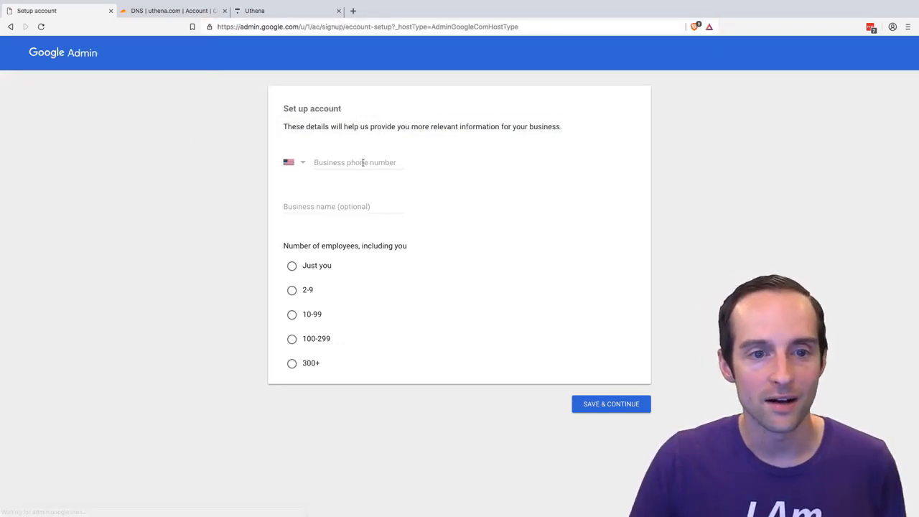
- Set the number of employees to Just you in the account setup form
left_click(361, 163)
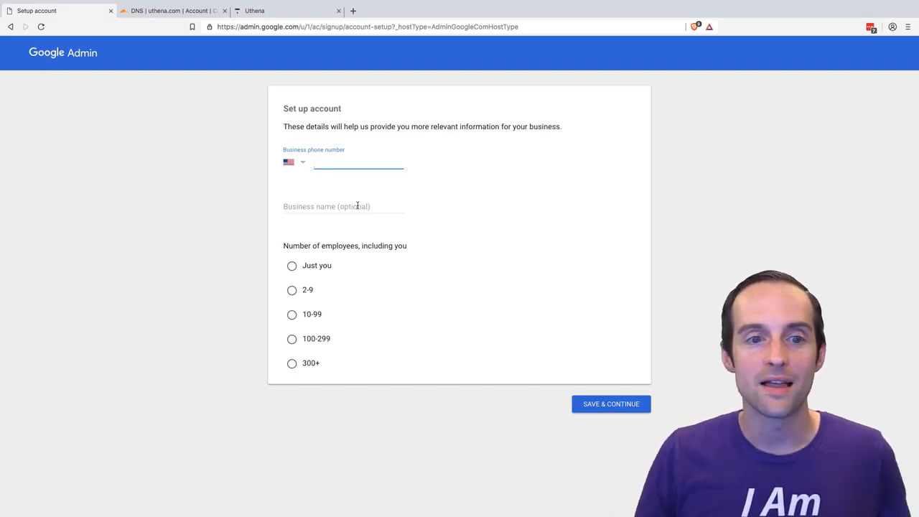
scroll(343, 161, "up", 5)
scroll(353, 231, "down", 1)
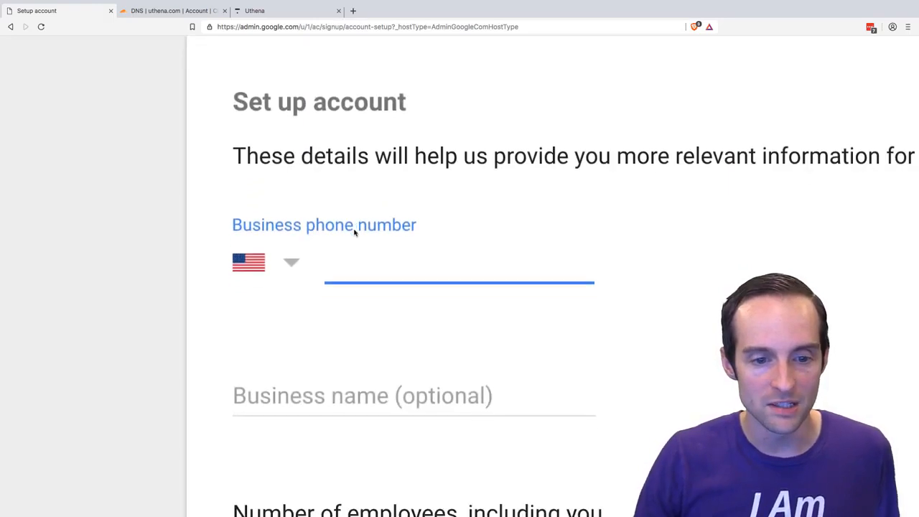
scroll(353, 231, "down", 6)
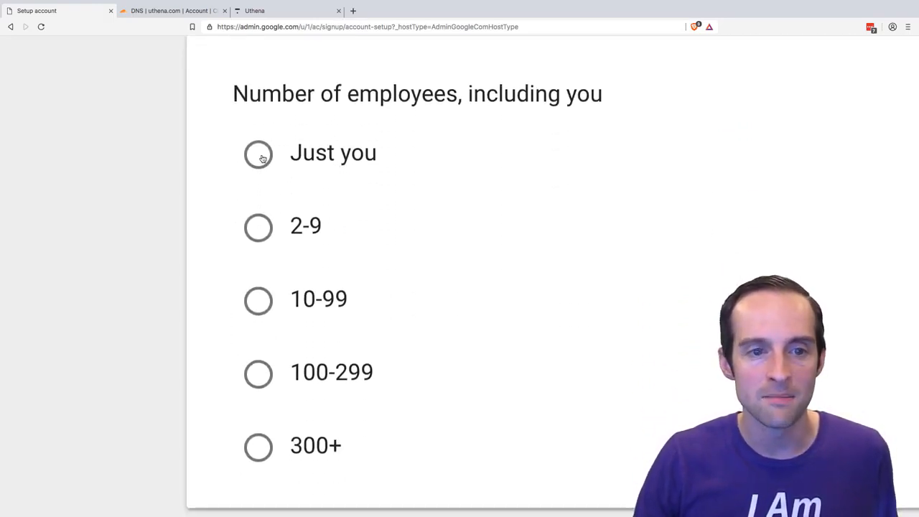
left_click(263, 158)
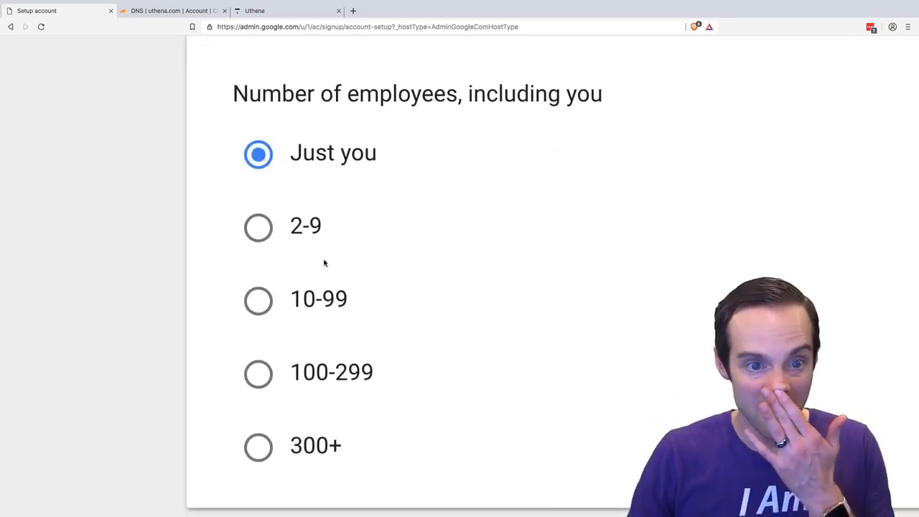
- Review the business phone number, optional business name and employee count fields of the account setup form
scroll(402, 244, "up", 5)
scroll(395, 243, "right", 1)
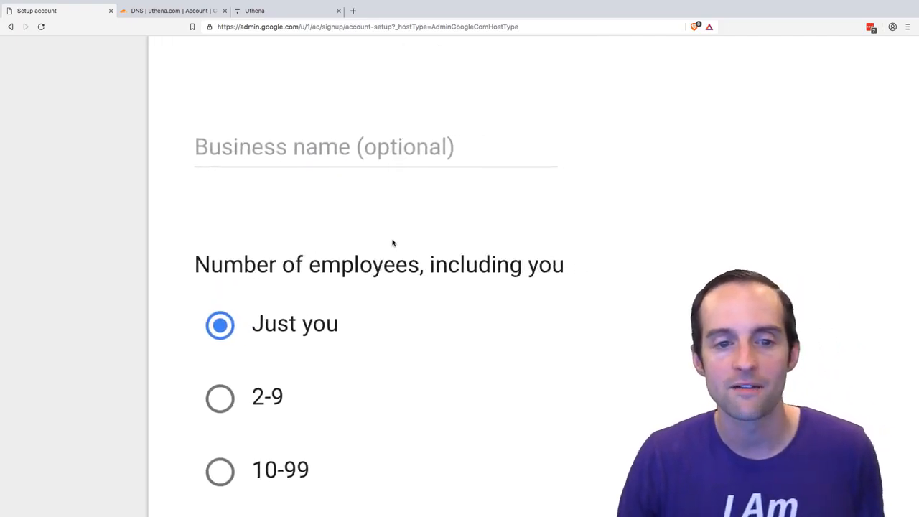
scroll(393, 242, "right", 3)
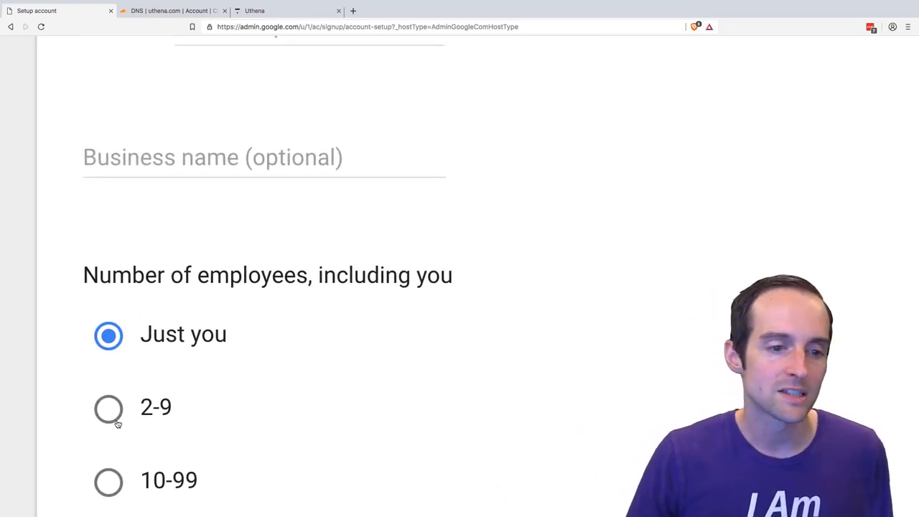
scroll(283, 396, "down", 1)
scroll(283, 396, "up", 5)
scroll(283, 395, "down", 1)
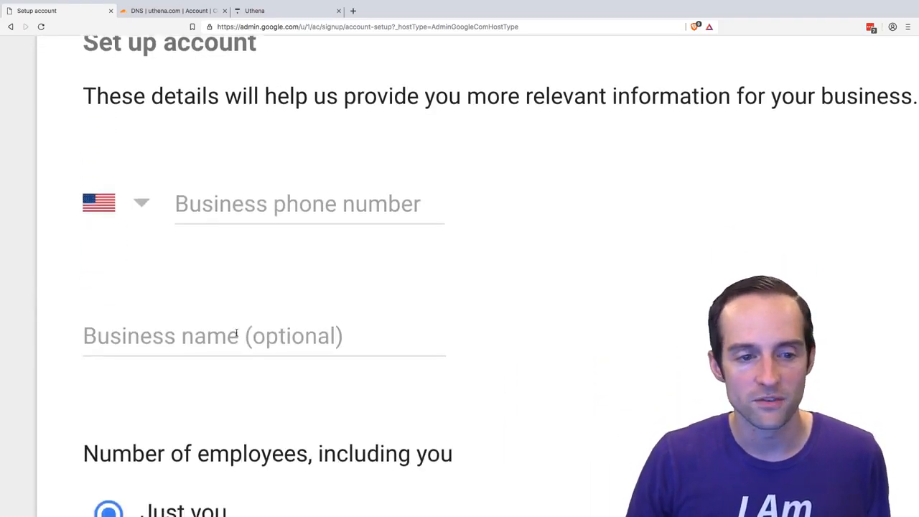
scroll(236, 334, "down", 1)
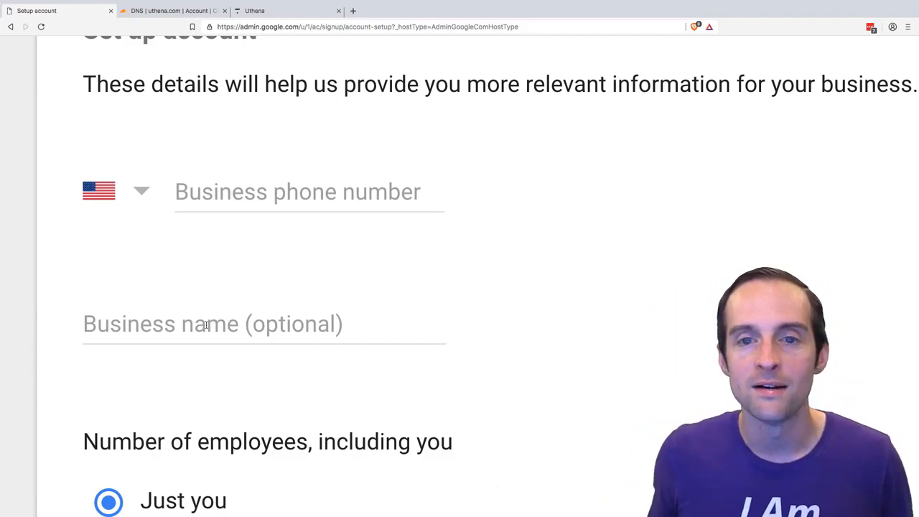
scroll(207, 322, "up", 3)
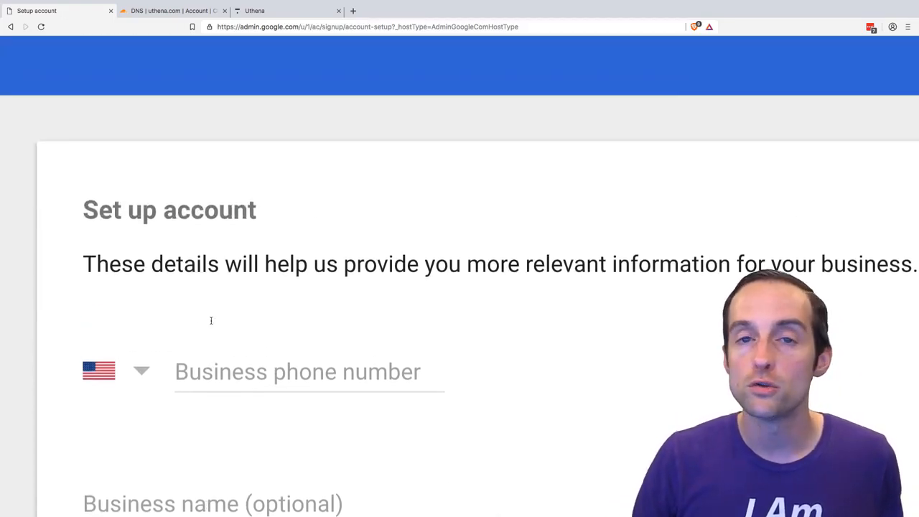
scroll(211, 323, "down", 5)
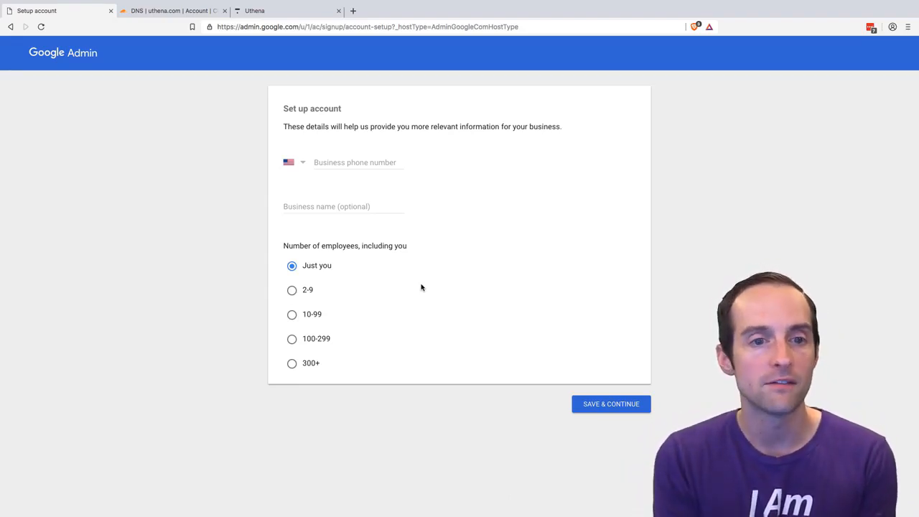
- Complete the account setup with the business phone number and skip the special offers
left_click(342, 160)
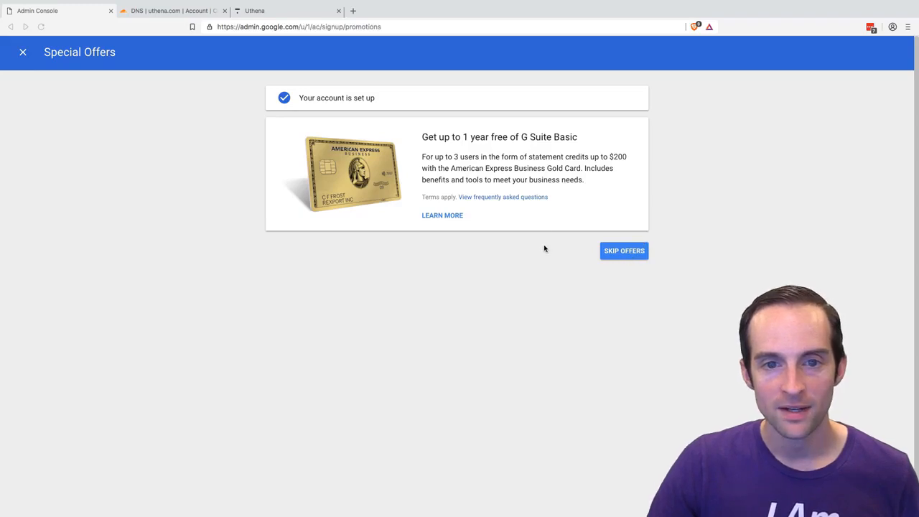
left_click(615, 254)
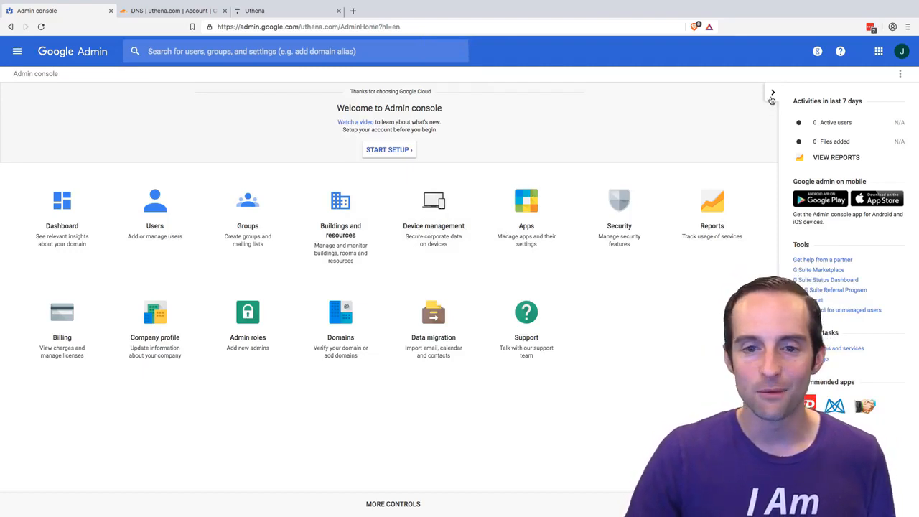
- Collapse the Admin console's side panel and review the suspended user's account page from the users list
left_click(773, 94)
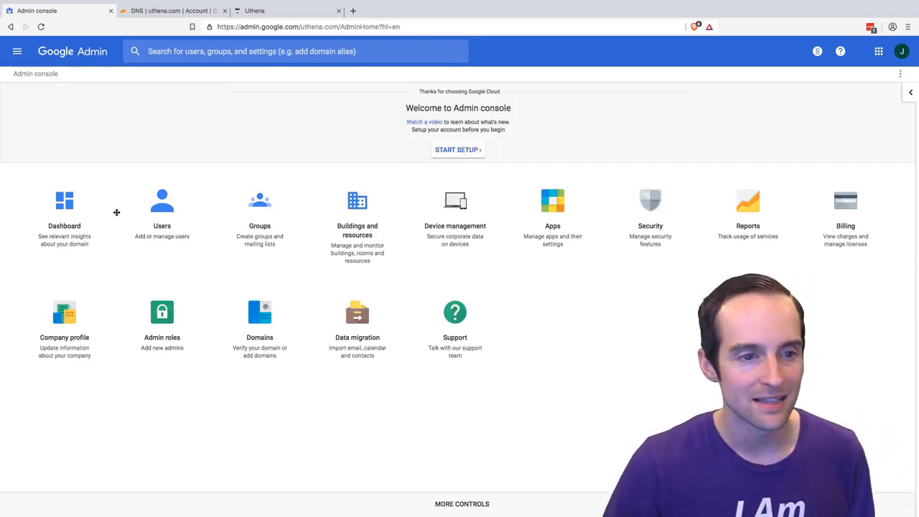
left_click(169, 214)
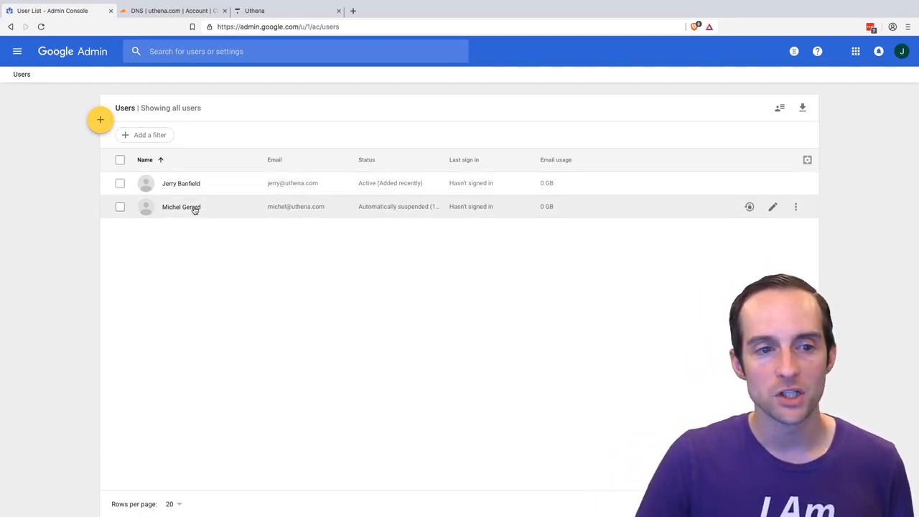
left_click(191, 208)
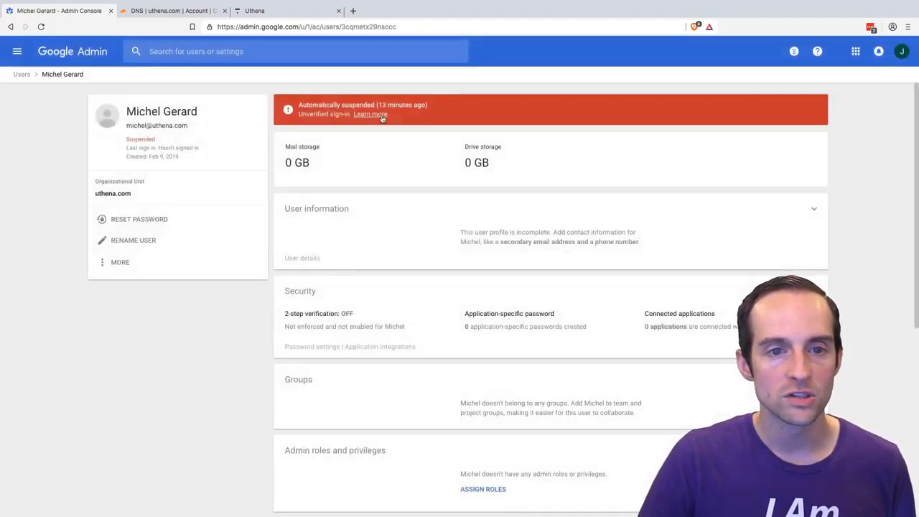
scroll(380, 201, "down", 1)
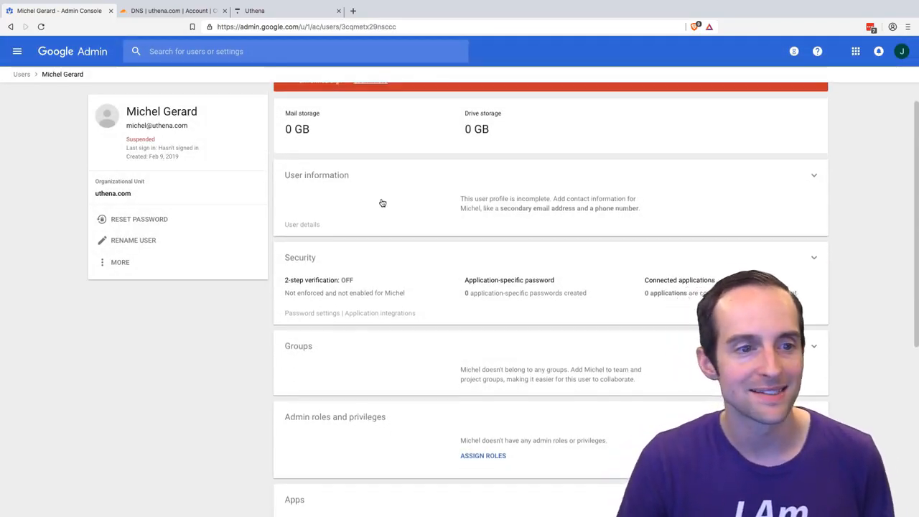
scroll(382, 203, "down", 4)
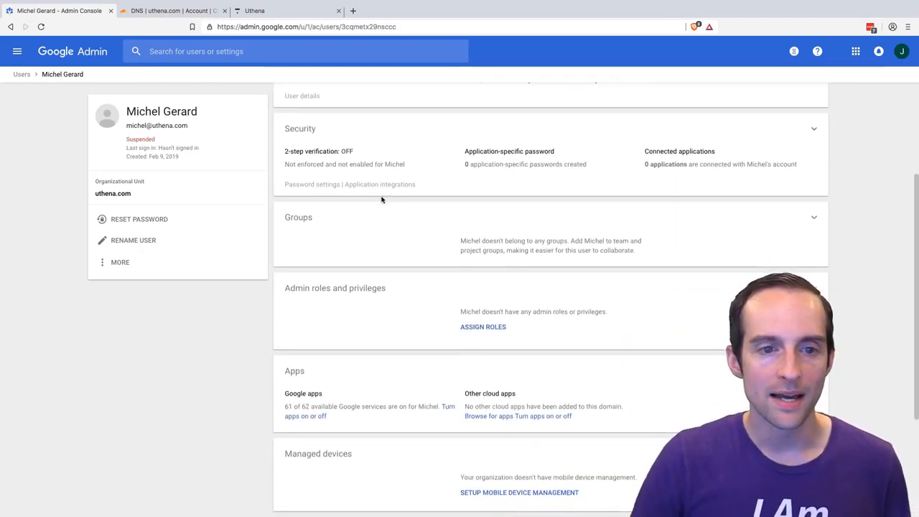
scroll(353, 158, "down", 3)
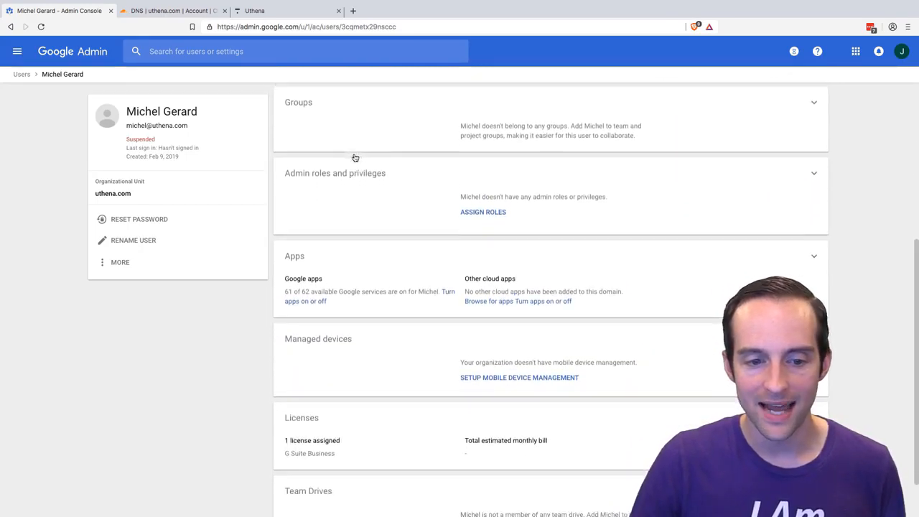
scroll(353, 158, "down", 2)
scroll(366, 172, "up", 10)
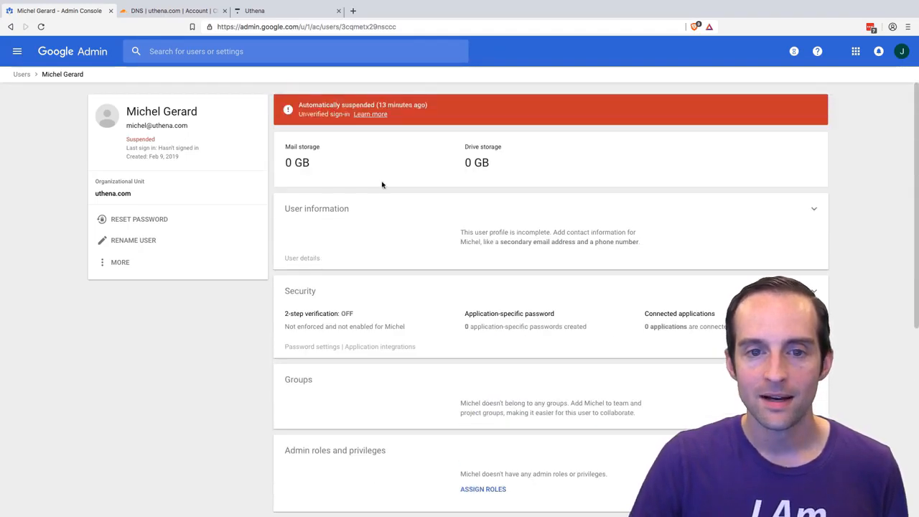
- Return to the users list and examine the active admin user's security, roles, apps and license details
left_click(23, 75)
left_click(208, 189)
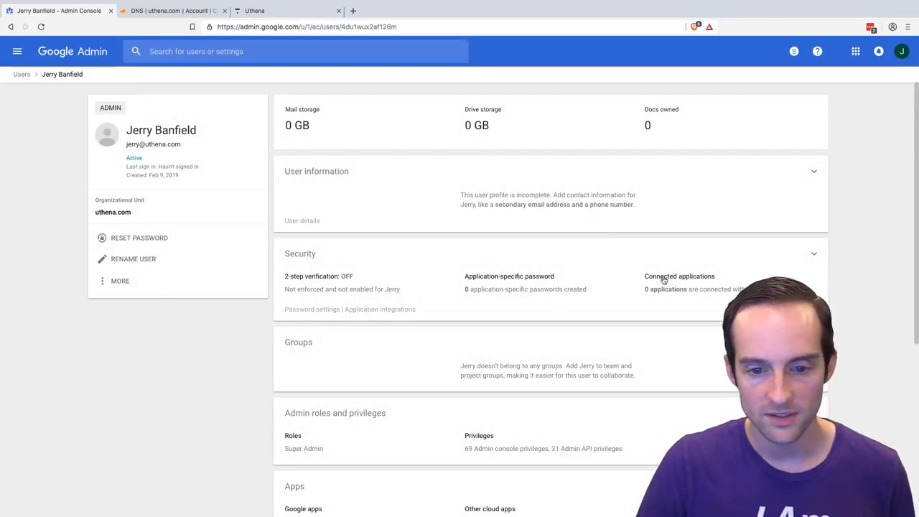
scroll(514, 193, "down", 4)
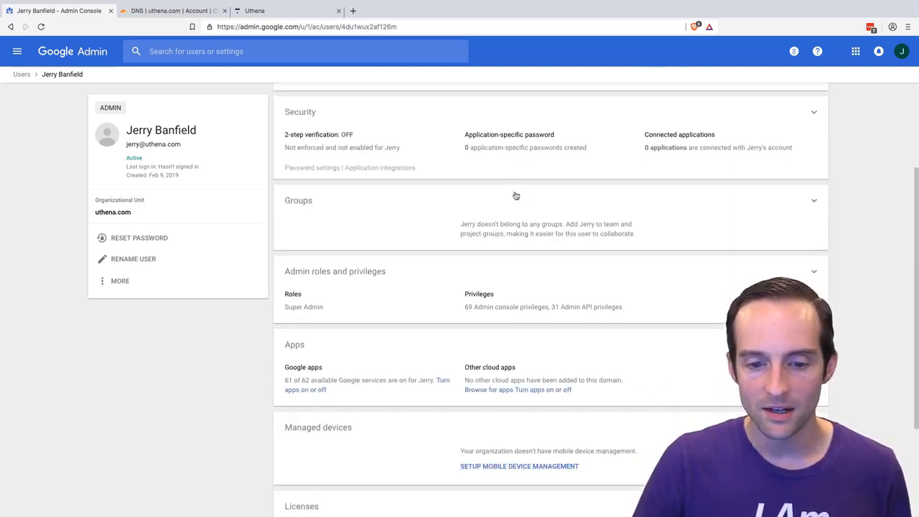
scroll(514, 195, "down", 4)
scroll(515, 195, "up", 4)
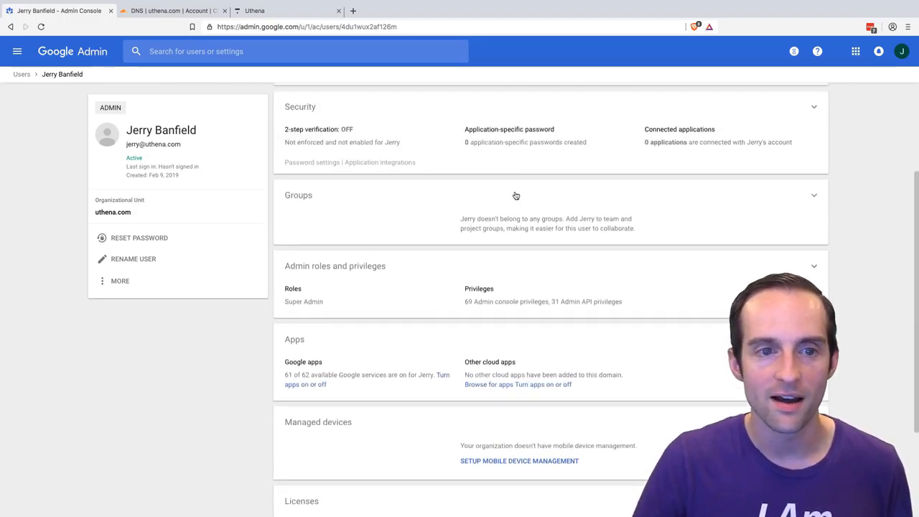
scroll(514, 195, "up", 1)
scroll(355, 176, "up", 1)
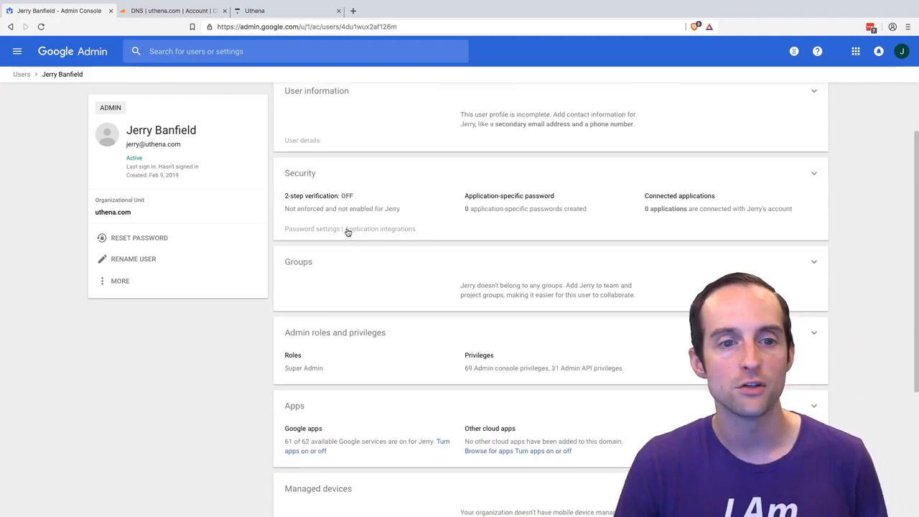
scroll(412, 212, "up", 2)
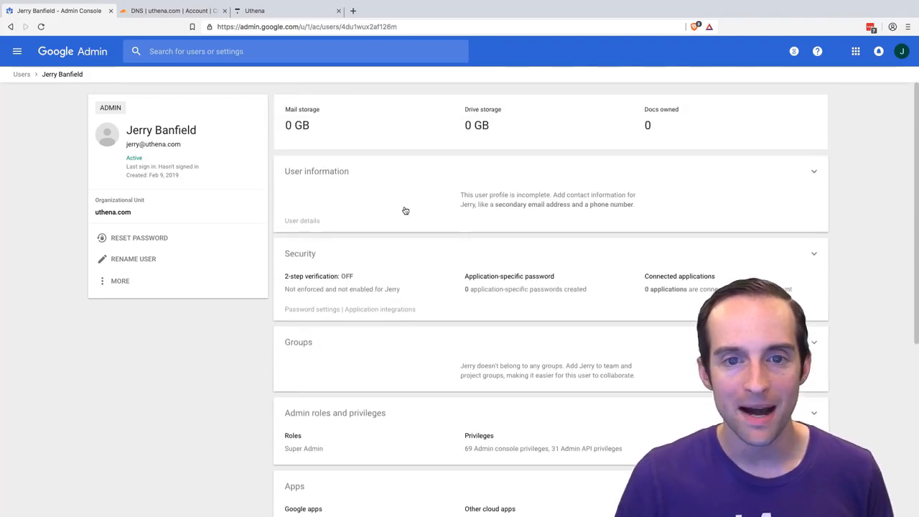
scroll(404, 210, "down", 8)
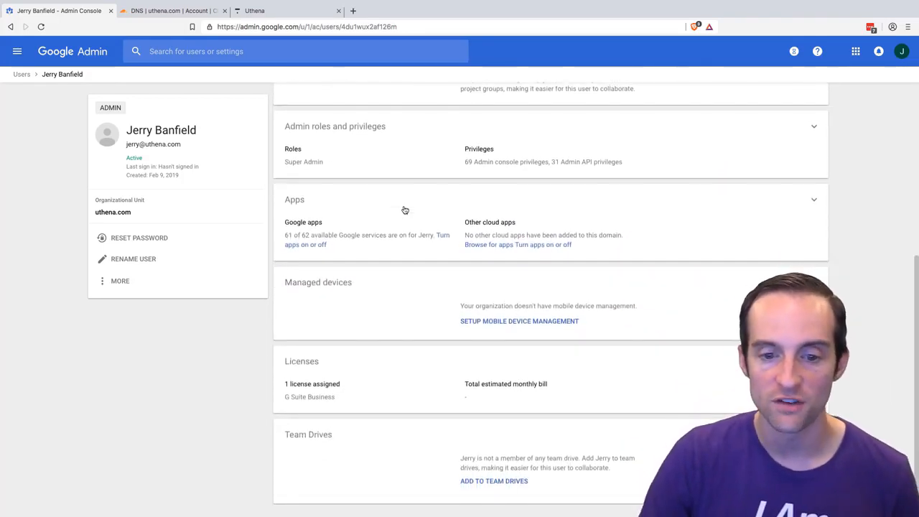
scroll(502, 326, "up", 8)
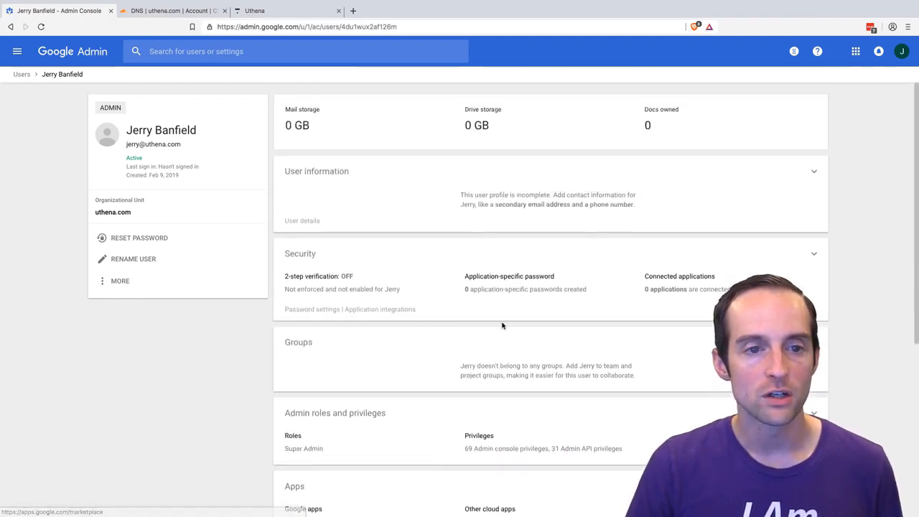
- Open the admin user's information and try the email aliases me, sales and info on uthena.com without saving
left_click(520, 198)
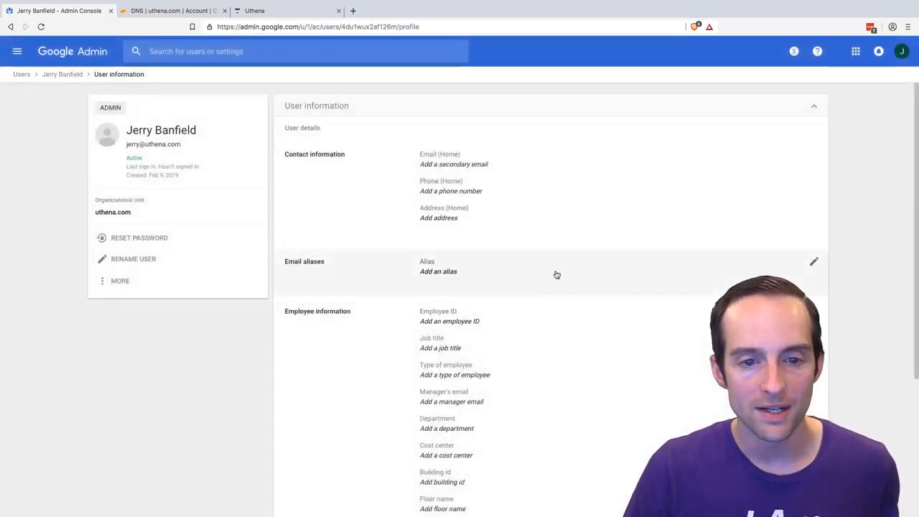
left_click(813, 265)
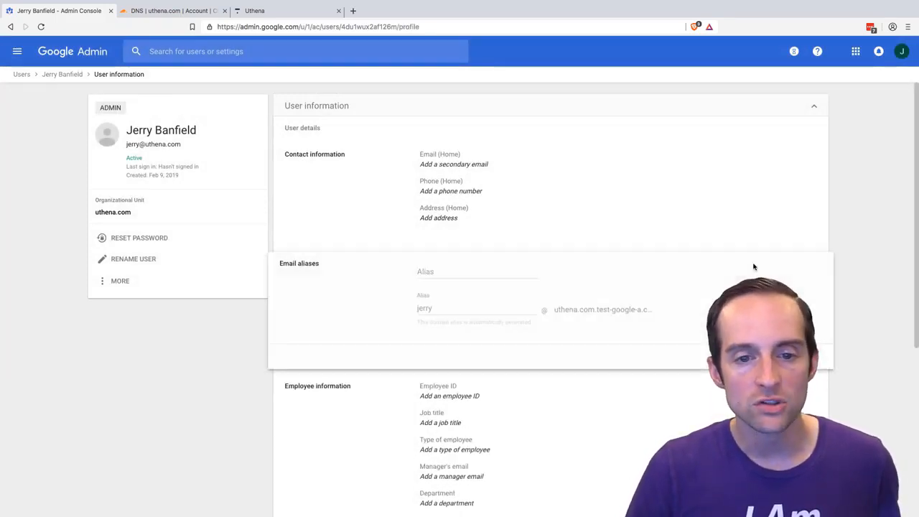
left_click(452, 273)
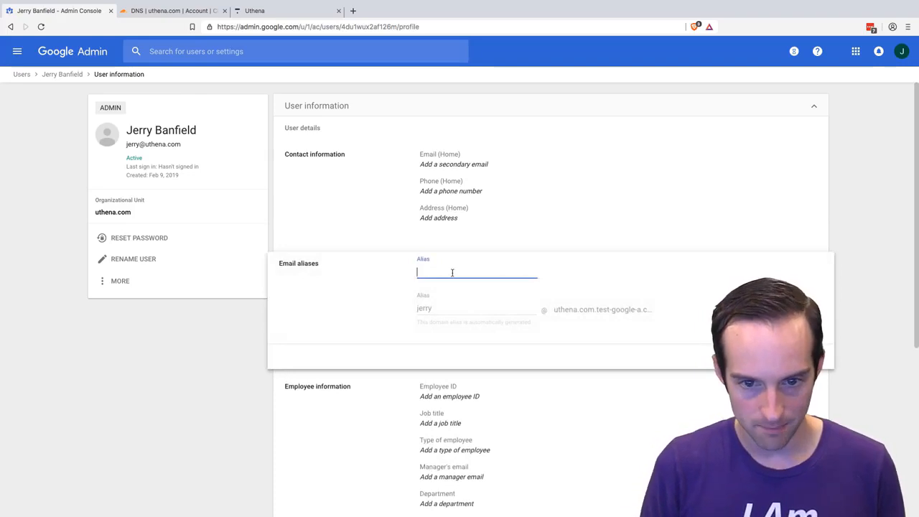
left_click(429, 274)
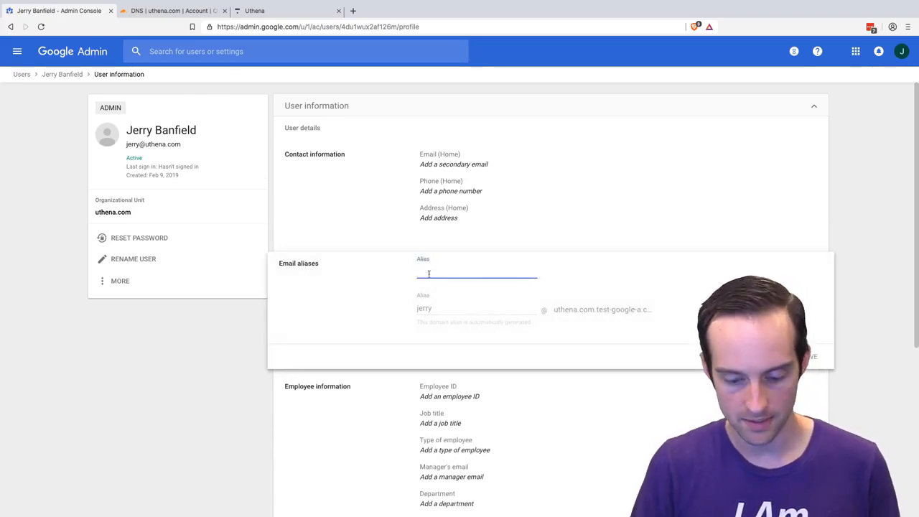
type("me")
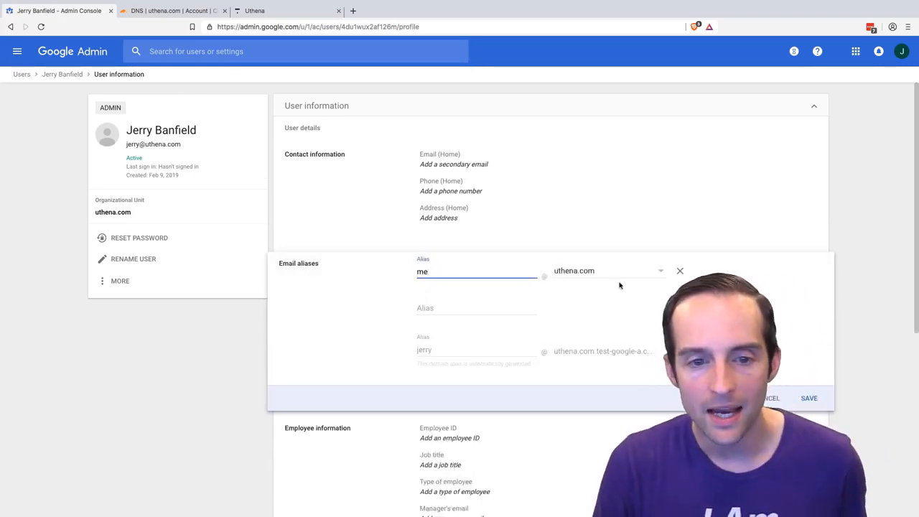
double_click(423, 273)
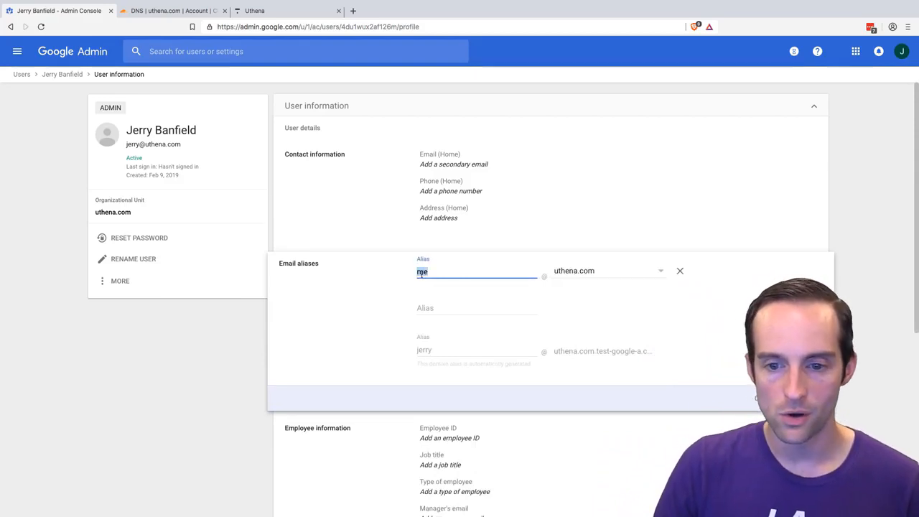
type("sales")
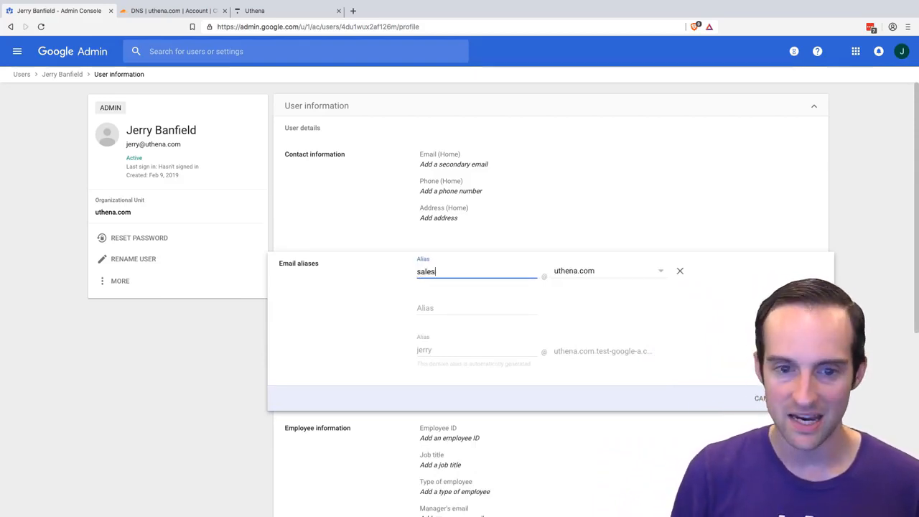
double_click(427, 272)
type("info")
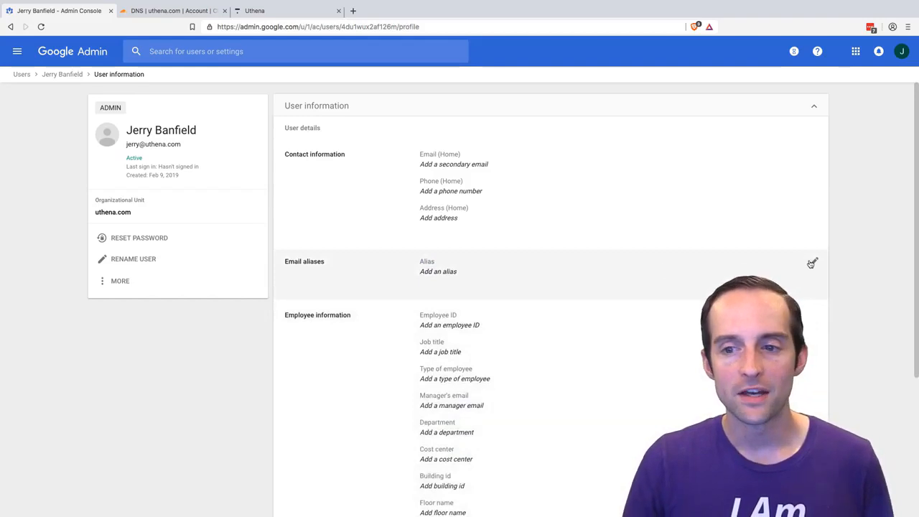
- Try support as an email alias on uthena.com for the admin user and discard the entry
left_click(811, 263)
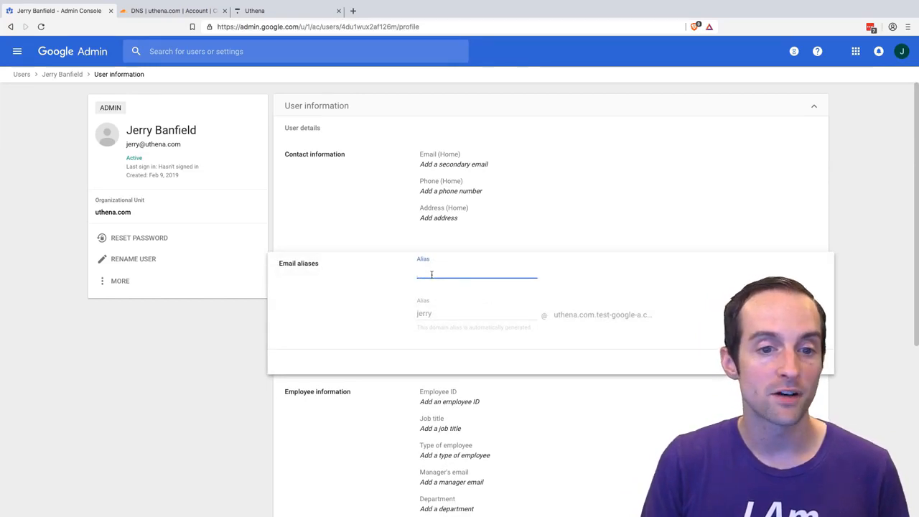
type("support")
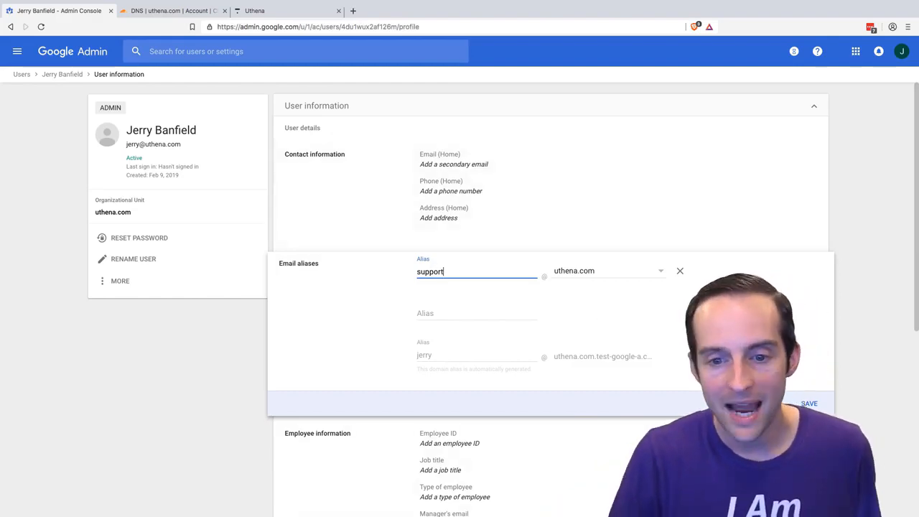
left_click(764, 403)
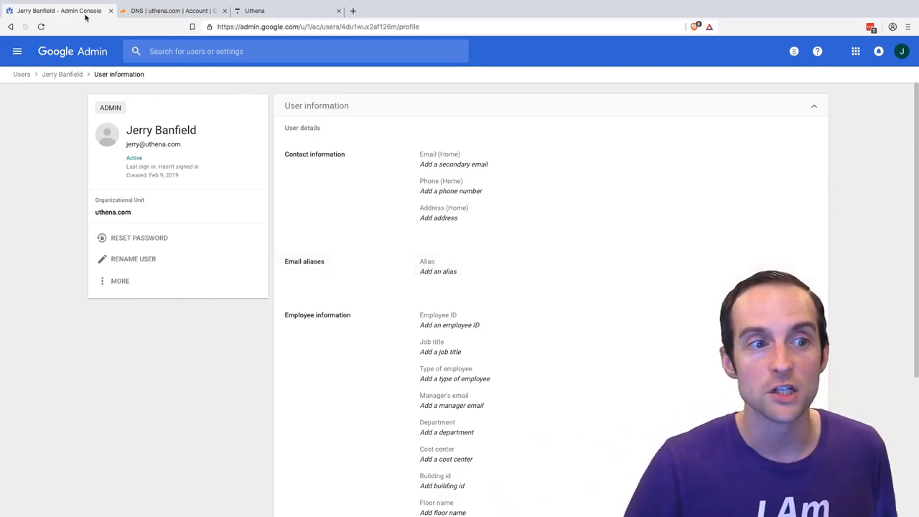
- Reopen the admin user's information from the users list, start editing the email aliases and cancel without an entry
left_click(20, 76)
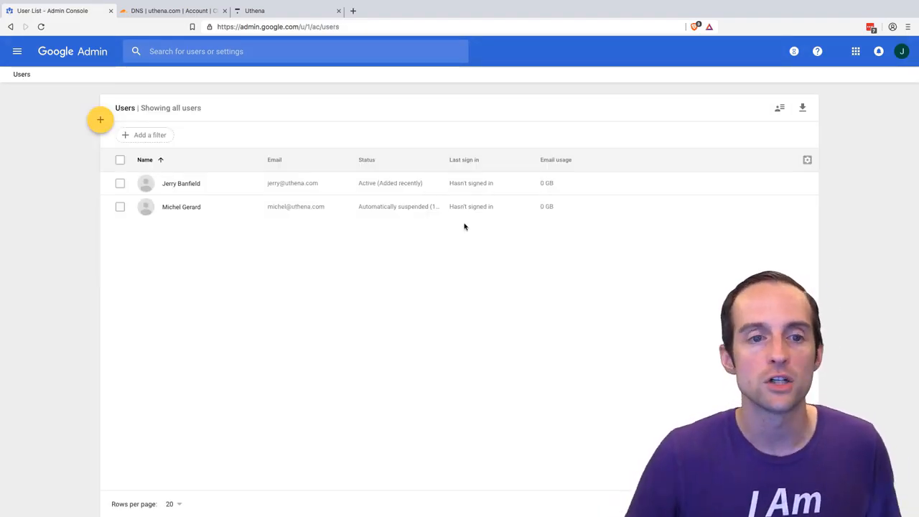
left_click(181, 188)
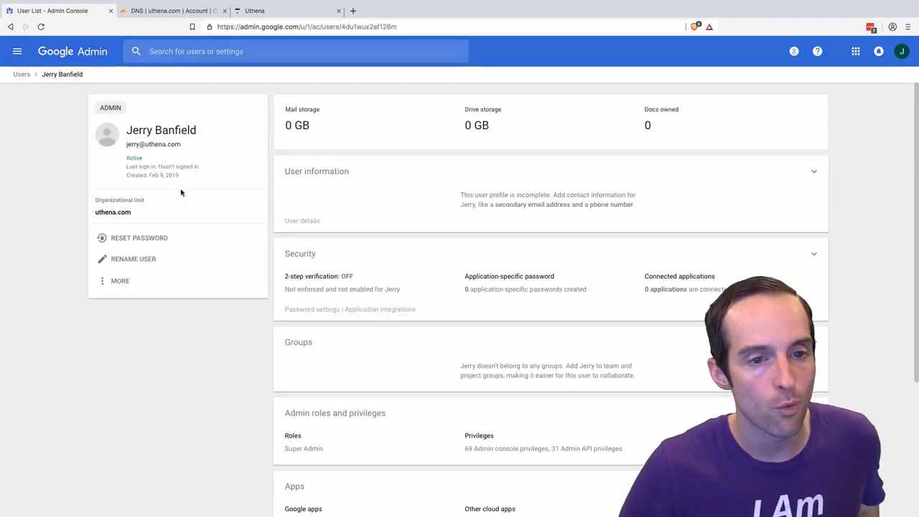
left_click(463, 201)
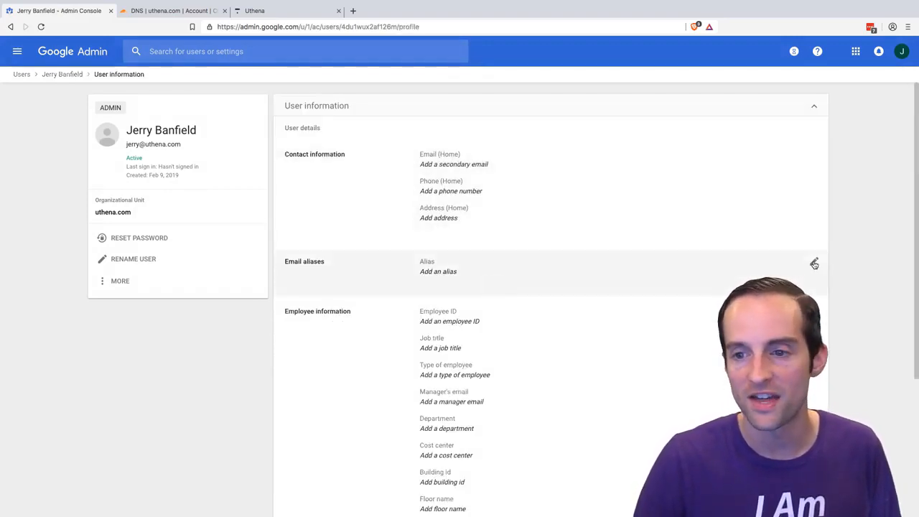
left_click(814, 264)
left_click(450, 271)
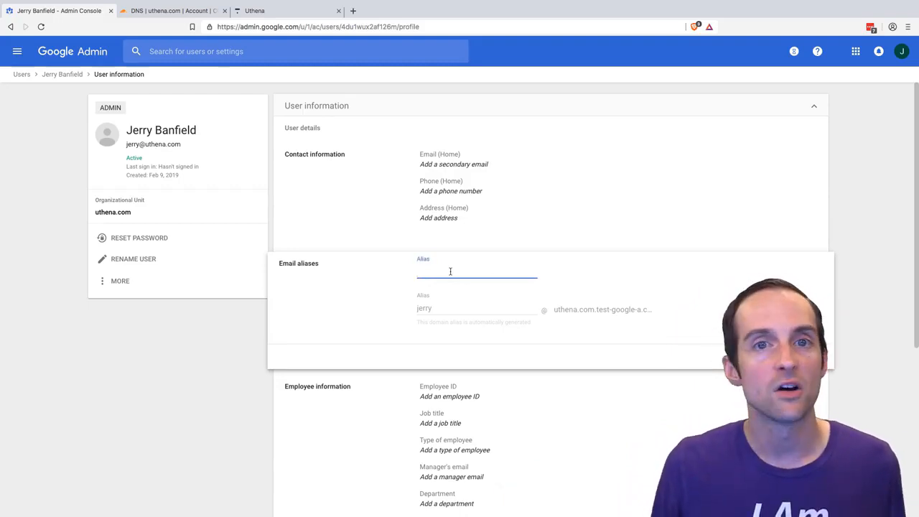
left_click(153, 109)
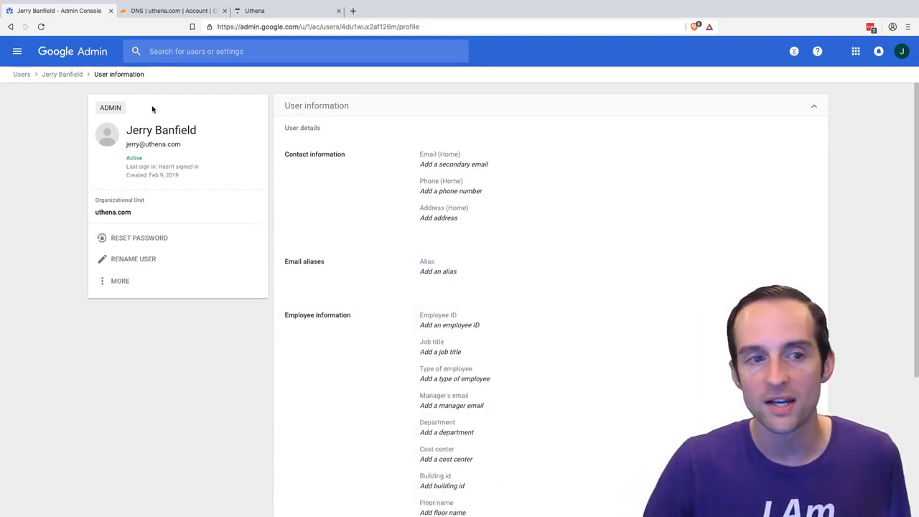
- Return to the Admin console home by way of the users list and review the G Suite core services and their status
left_click(28, 74)
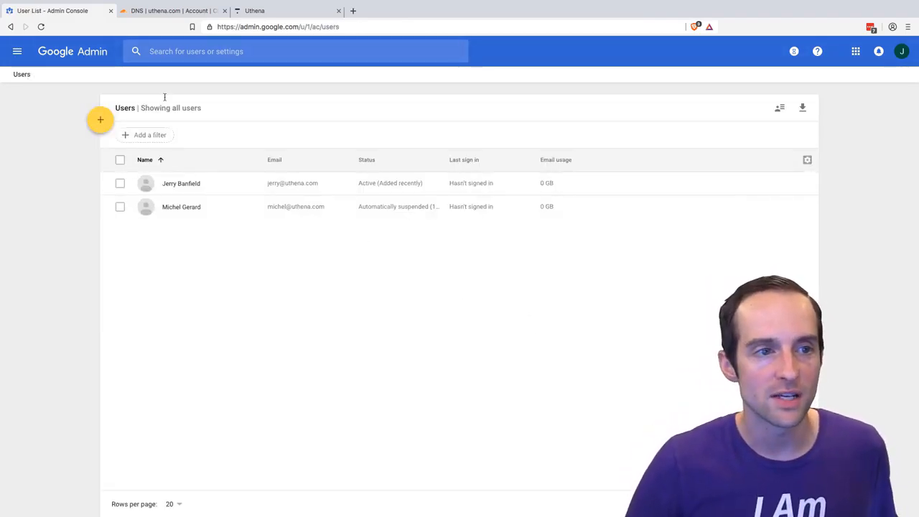
left_click(20, 52)
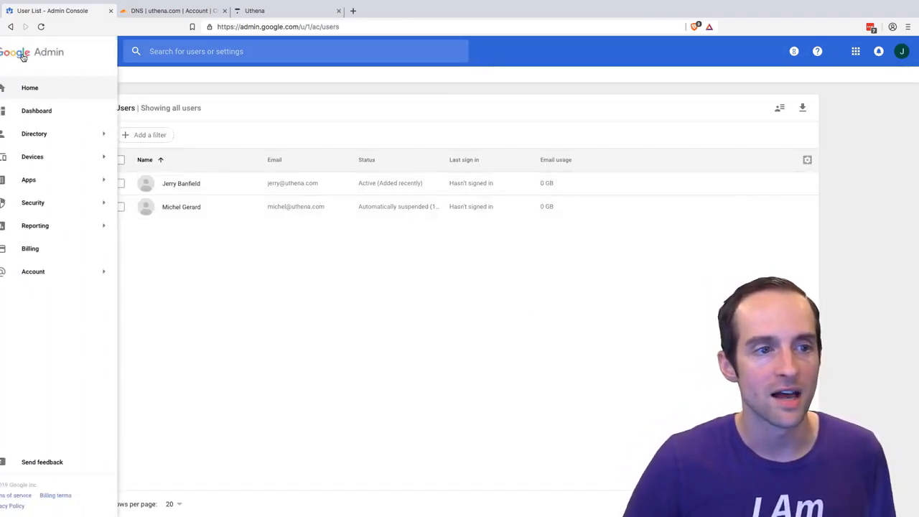
left_click(45, 88)
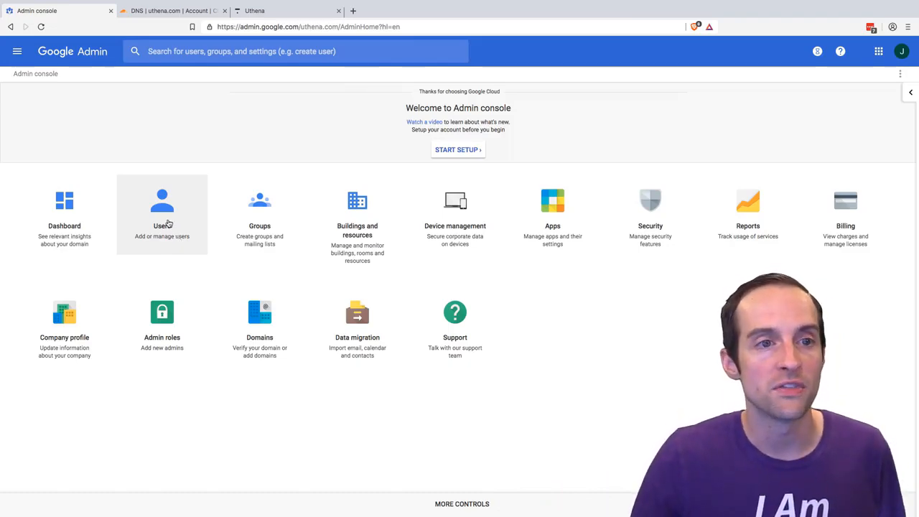
left_click(567, 216)
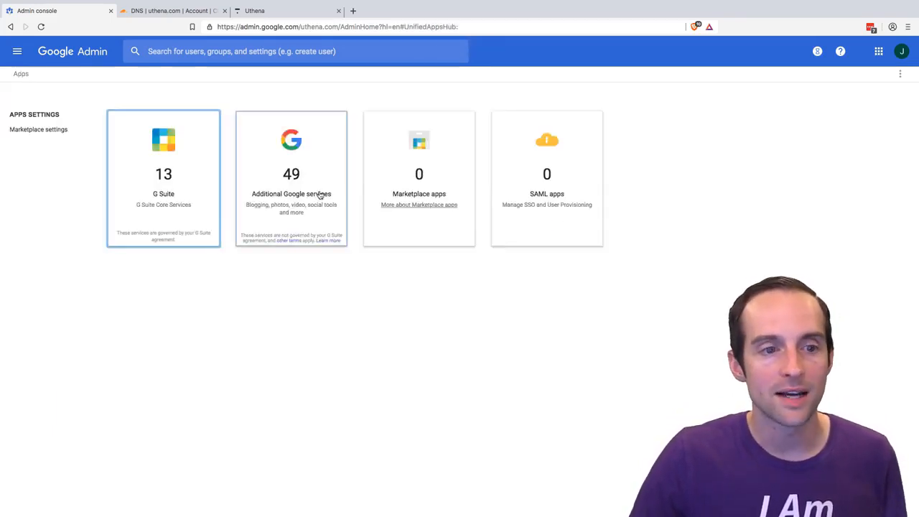
left_click(162, 178)
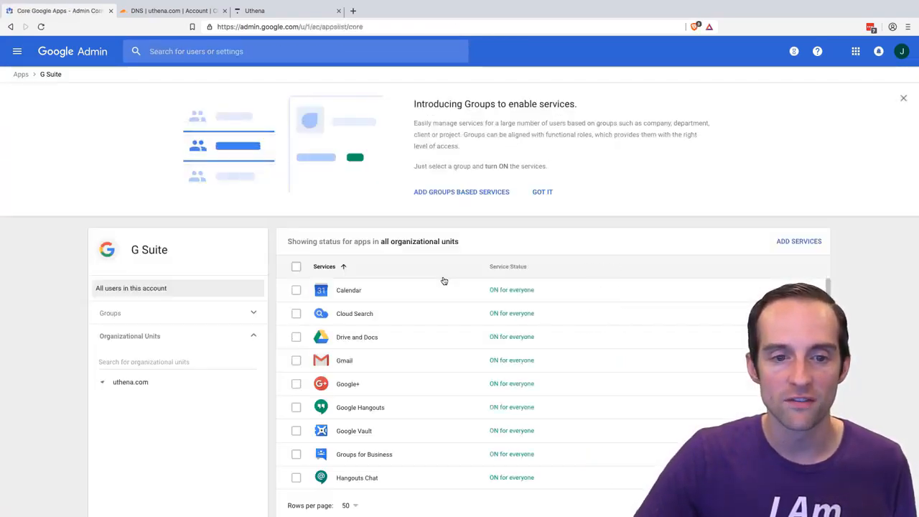
scroll(453, 341, "down", 1)
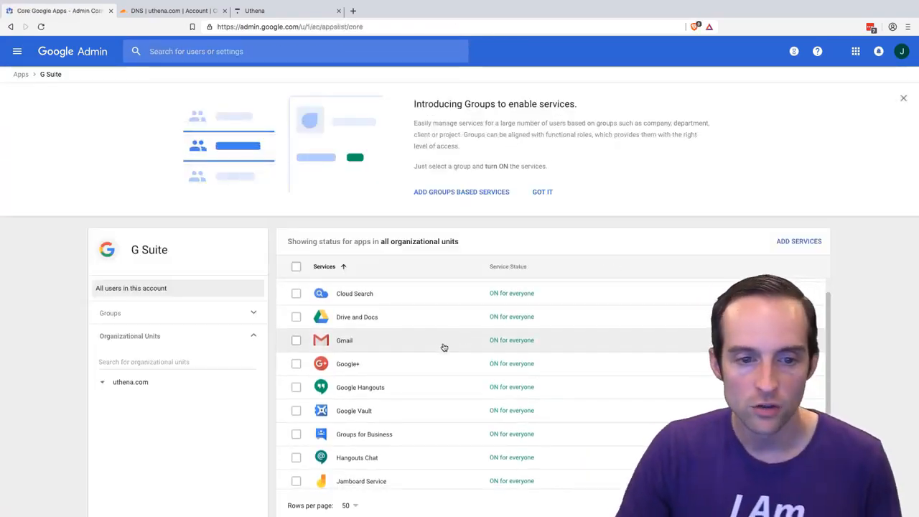
scroll(445, 347, "down", 3)
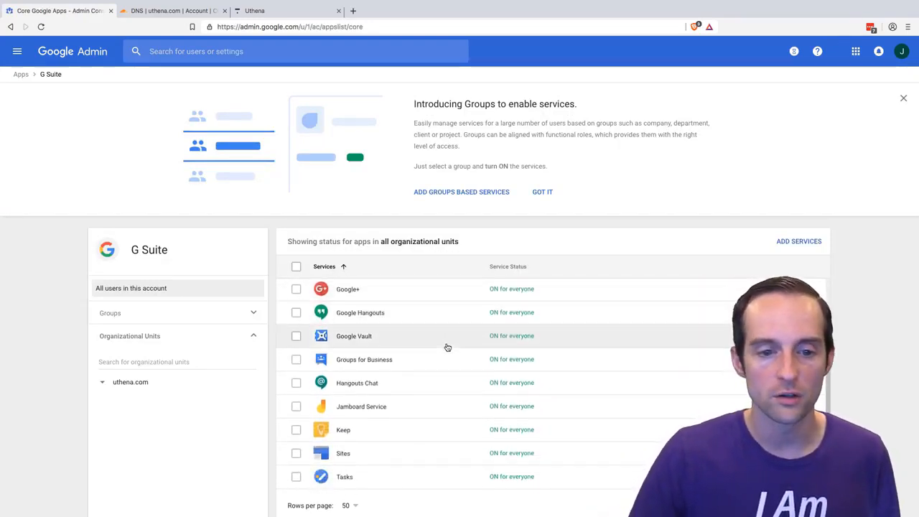
scroll(426, 424, "up", 4)
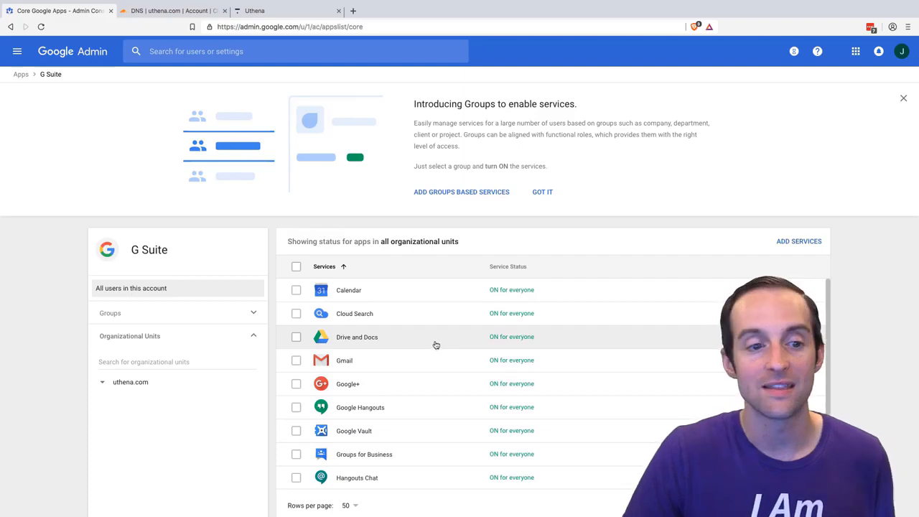
- Examine the additional Google services and their status, and return to the Admin console home
left_click(10, 29)
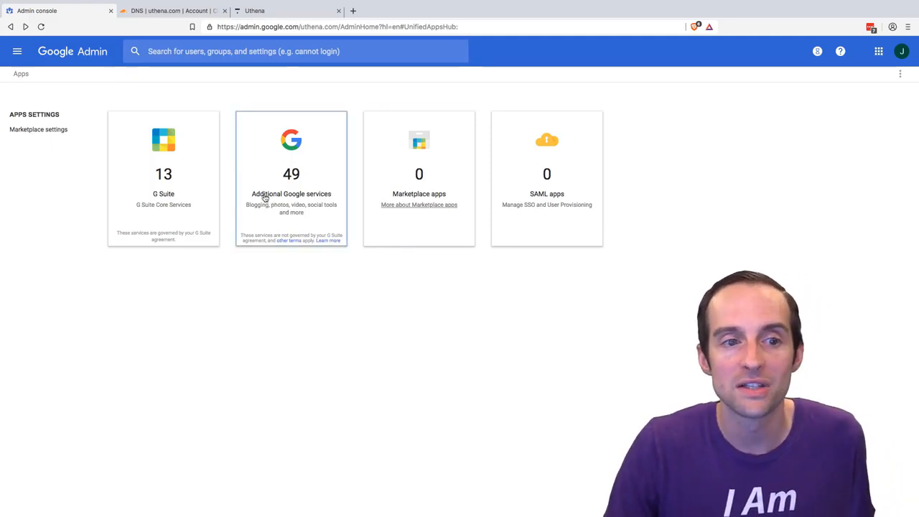
left_click(295, 171)
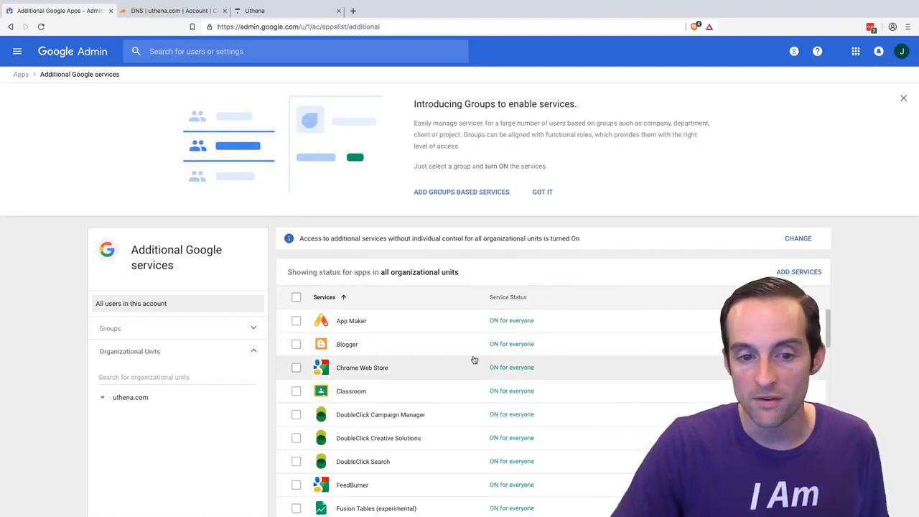
scroll(473, 362, "down", 4)
scroll(474, 362, "down", 5)
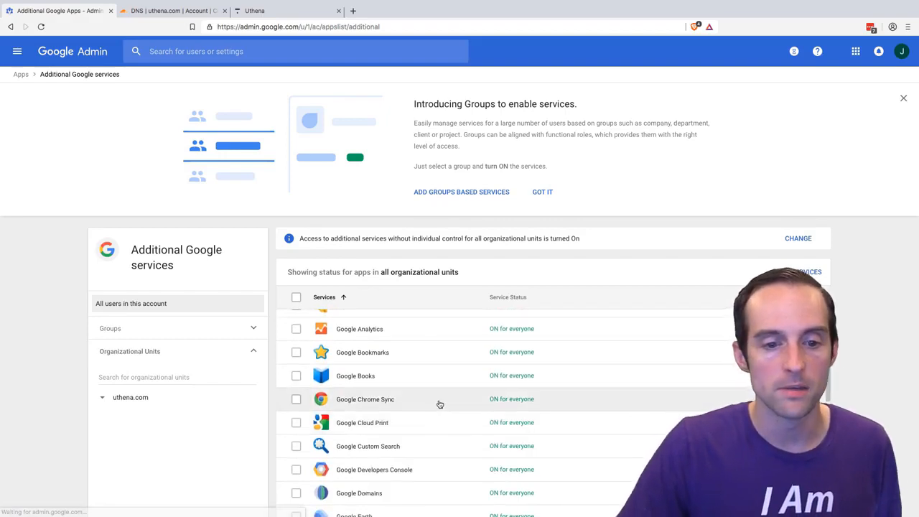
scroll(438, 403, "down", 4)
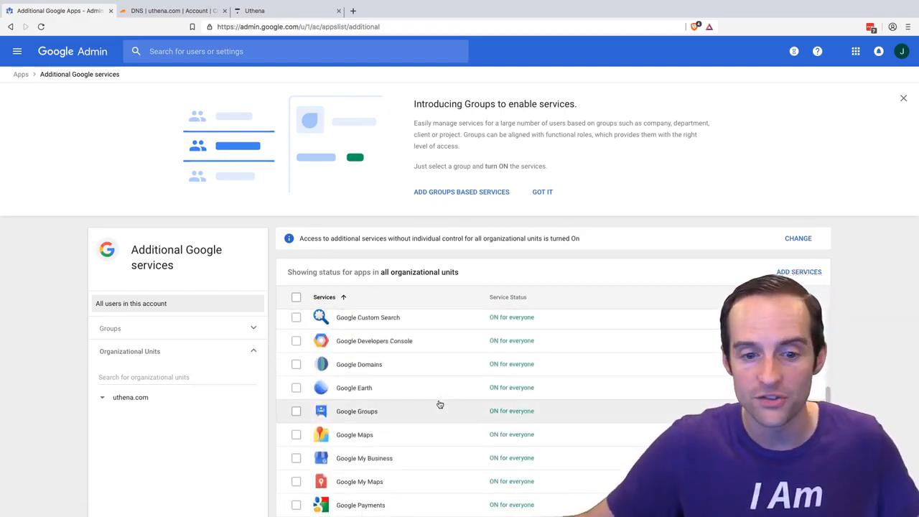
scroll(434, 419, "down", 2)
scroll(434, 418, "down", 4)
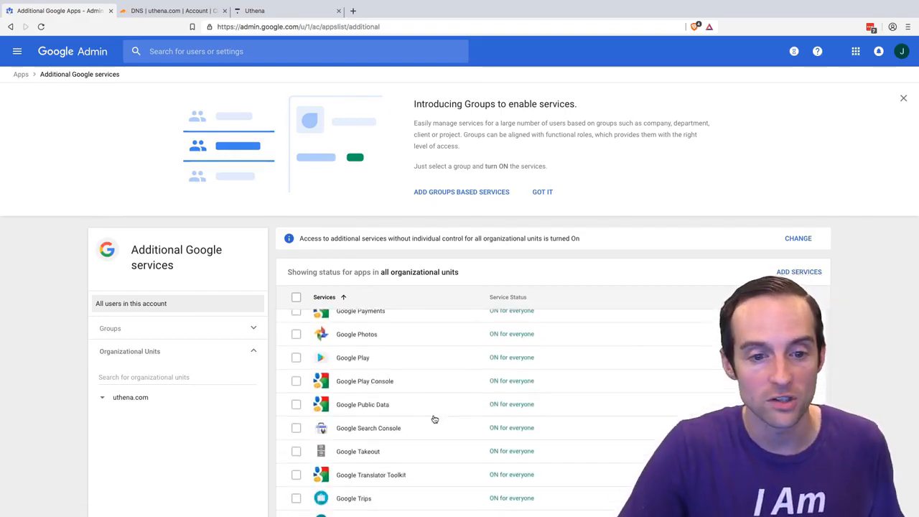
scroll(445, 428, "down", 6)
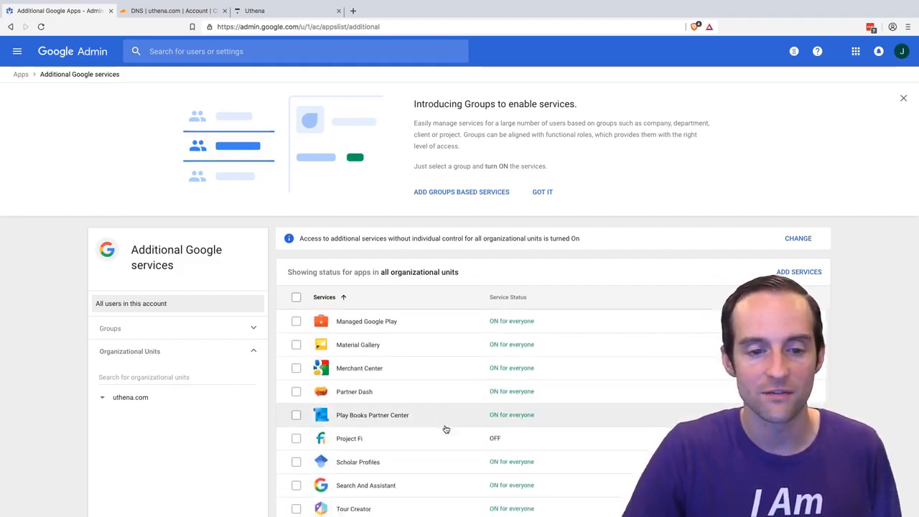
scroll(445, 426, "up", 3)
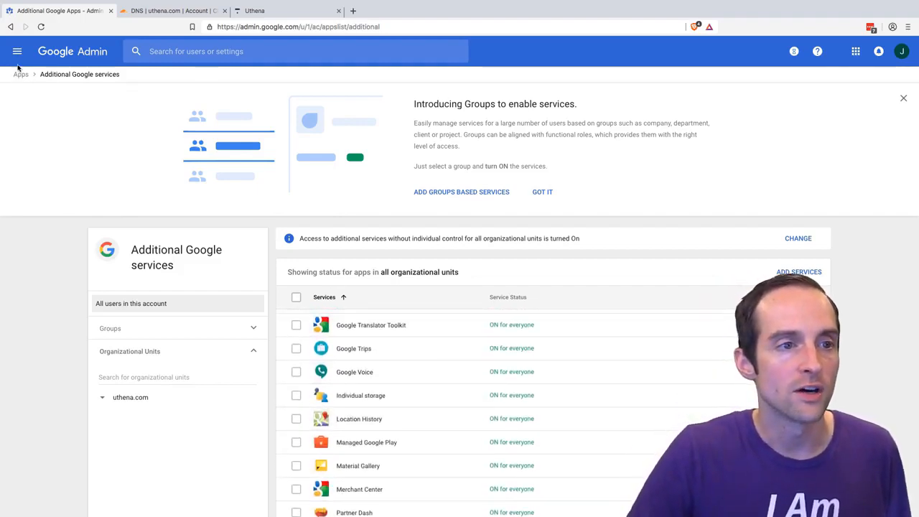
left_click(18, 53)
left_click(41, 88)
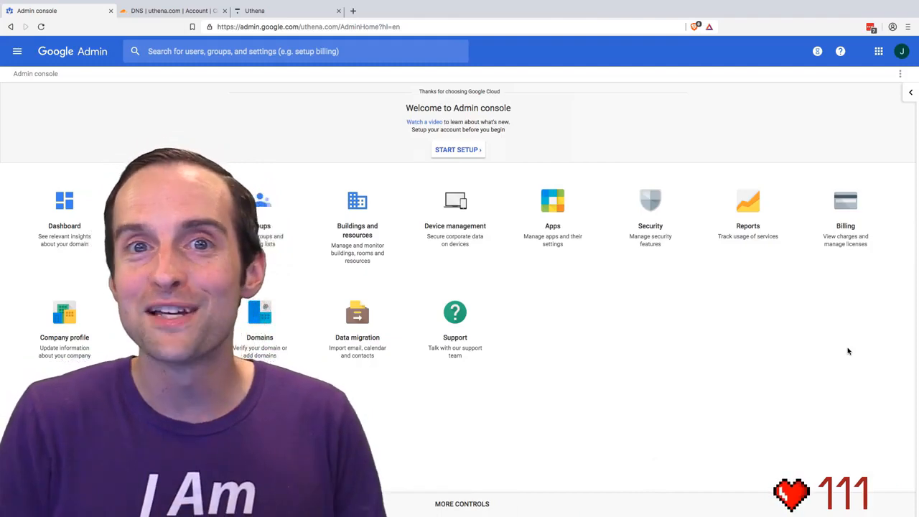
- Switch to the open Uthena website and review the video courses and free classes on its home page
left_click(287, 10)
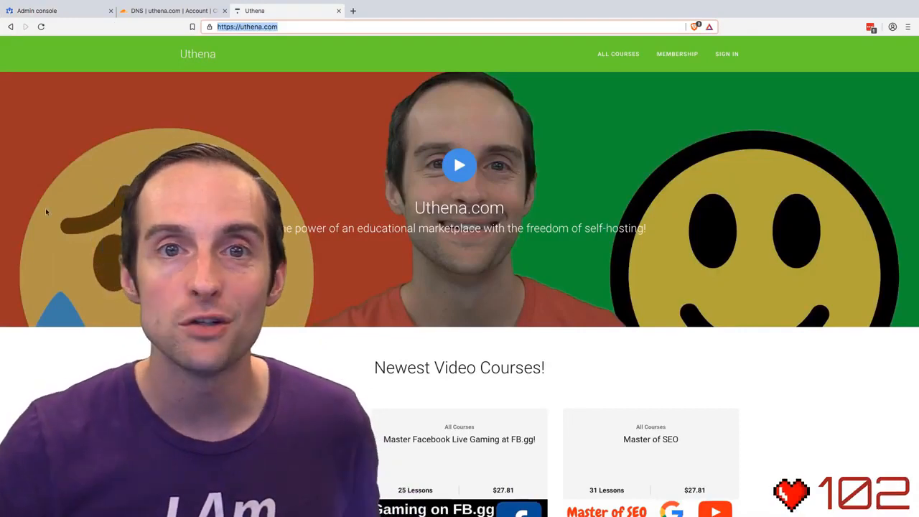
scroll(355, 344, "down", 3)
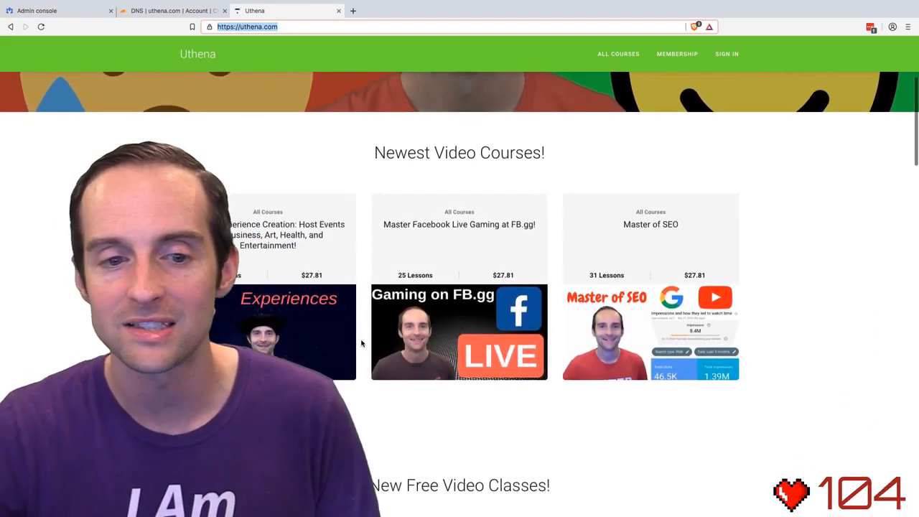
scroll(356, 344, "down", 8)
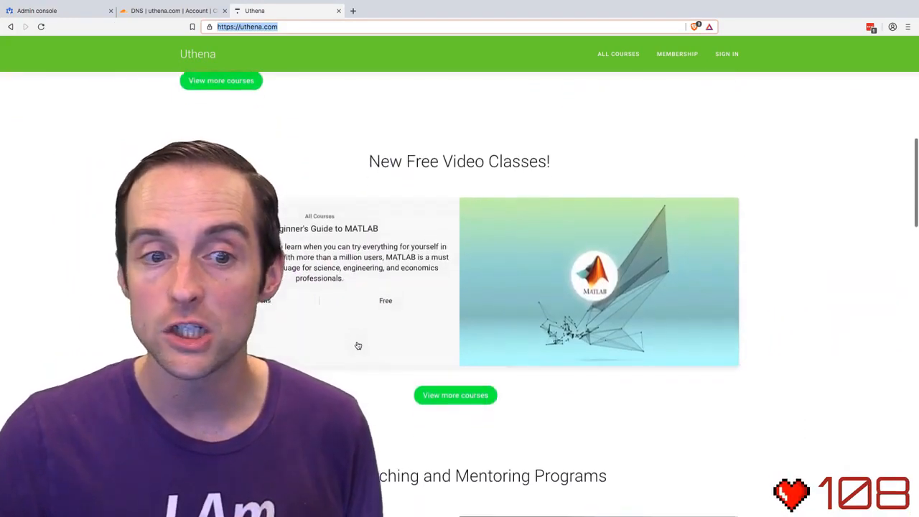
- Examine the remaining Uthena home page offers, from the free classes and coaching programs to the course bundles and partner program
scroll(432, 369, "down", 1)
scroll(435, 365, "down", 2)
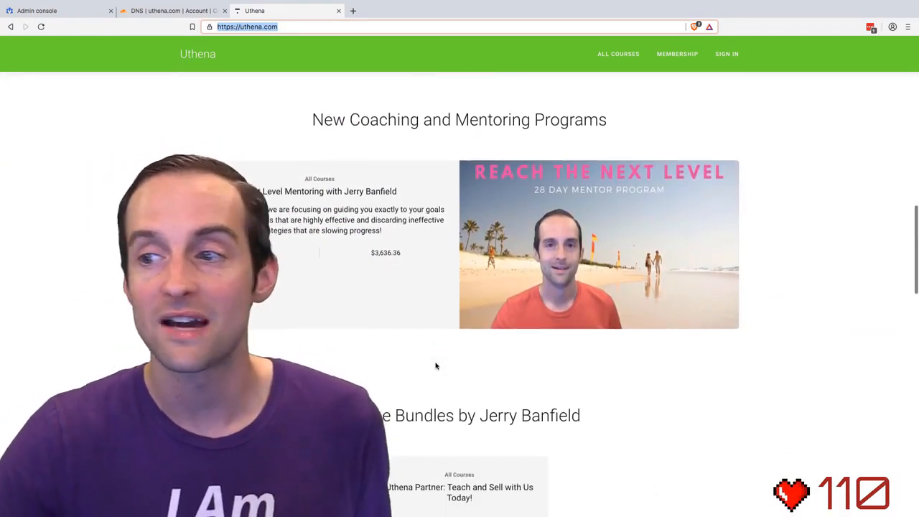
scroll(435, 366, "down", 12)
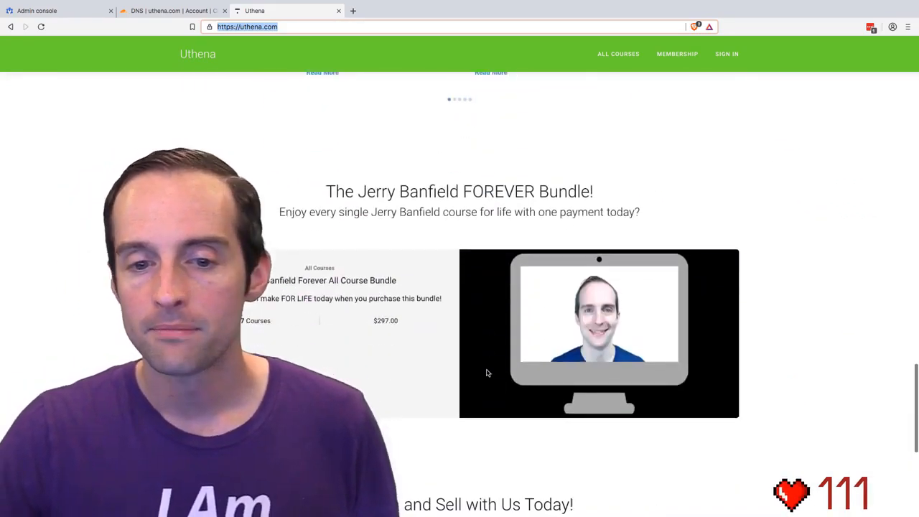
scroll(488, 371, "down", 3)
scroll(492, 366, "up", 20)
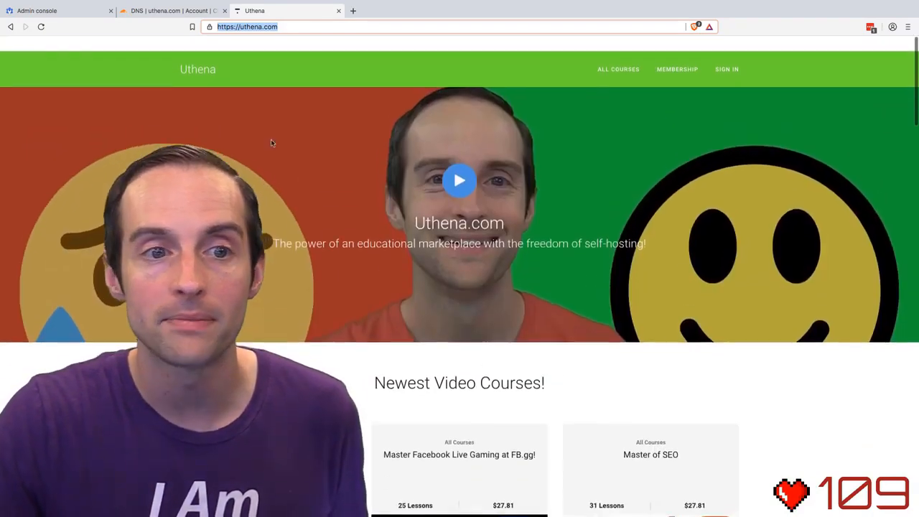
left_click(62, 17)
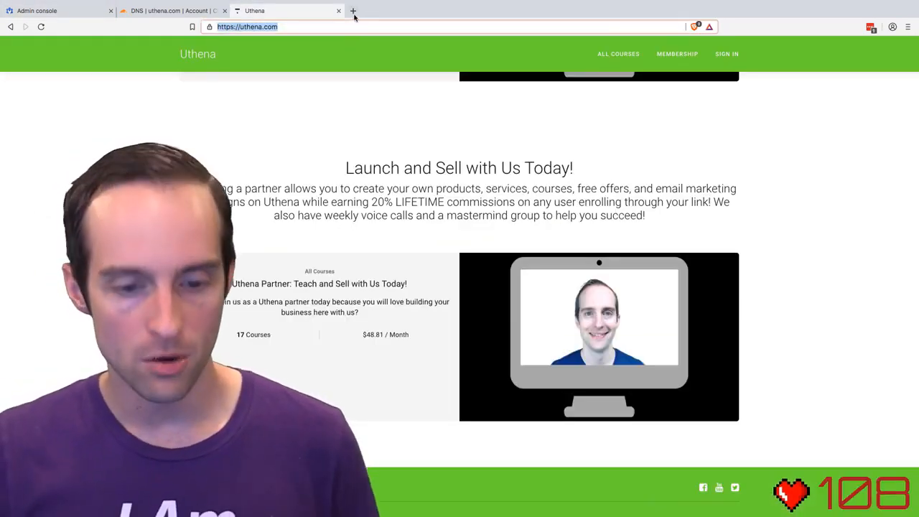
- Open the jerrybanfield.com home page in a new tab
left_click(353, 11)
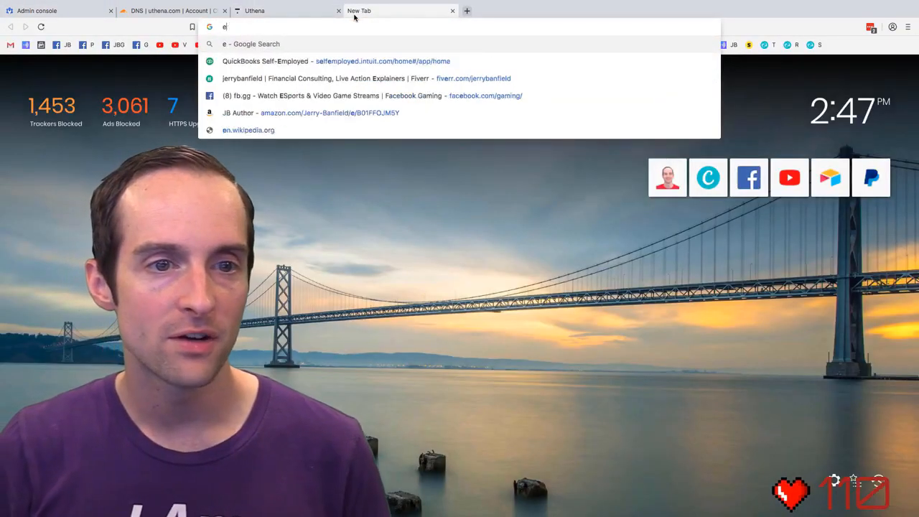
type("jerry")
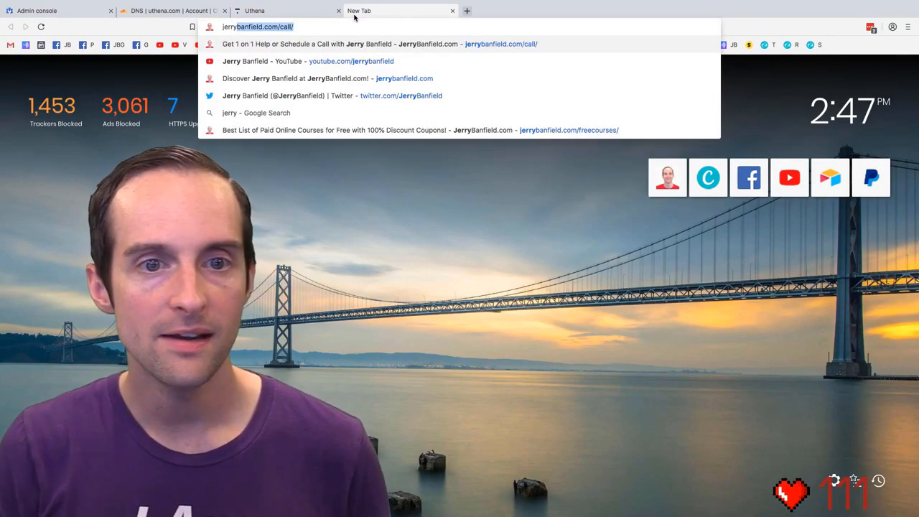
left_click(381, 76)
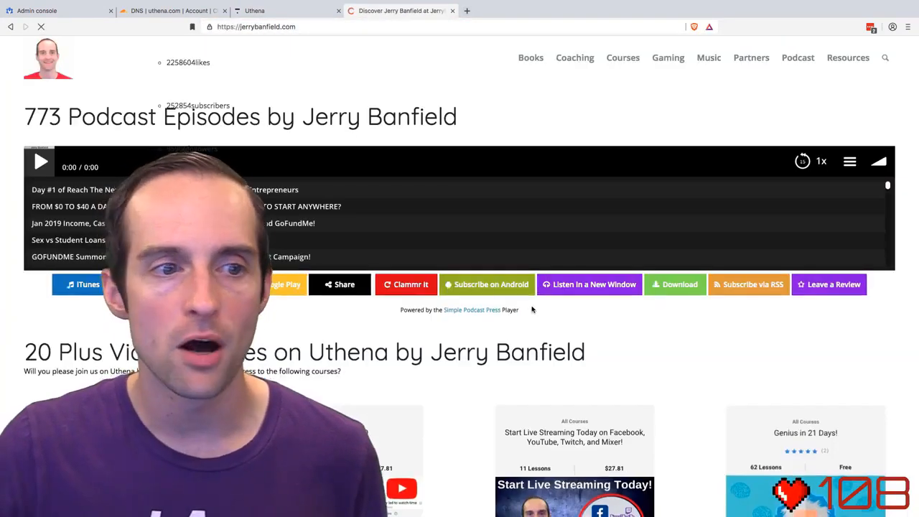
- Look through the courses, blog posts, books and equipment on the jerrybanfield.com home page, and return to the Admin console home
scroll(481, 350, "down", 3)
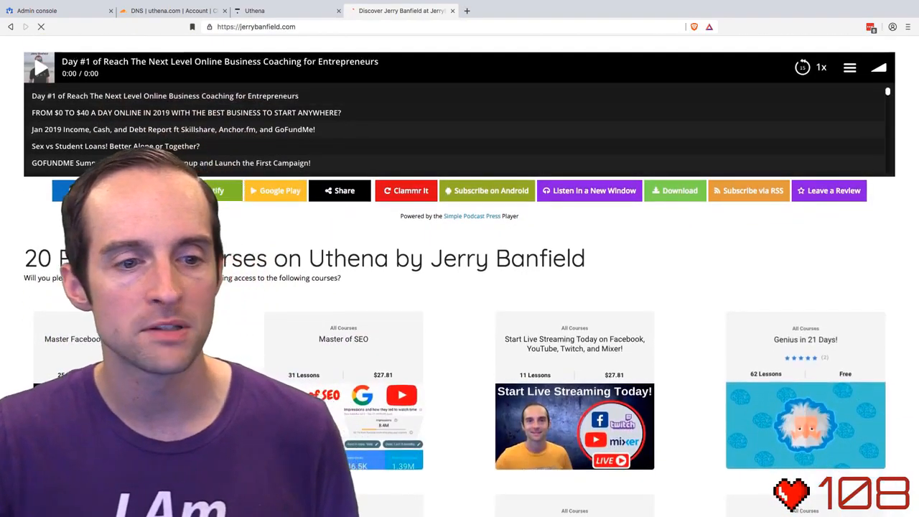
scroll(202, 270, "down", 10)
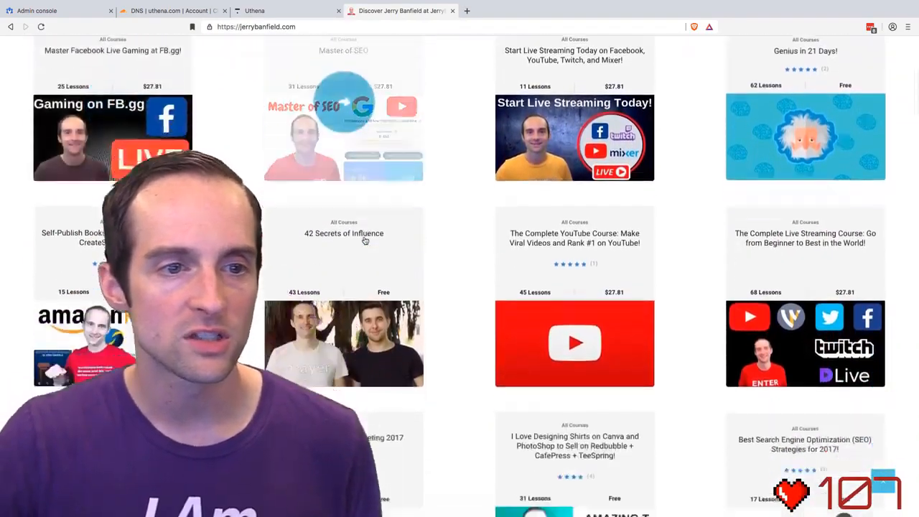
scroll(362, 259, "down", 15)
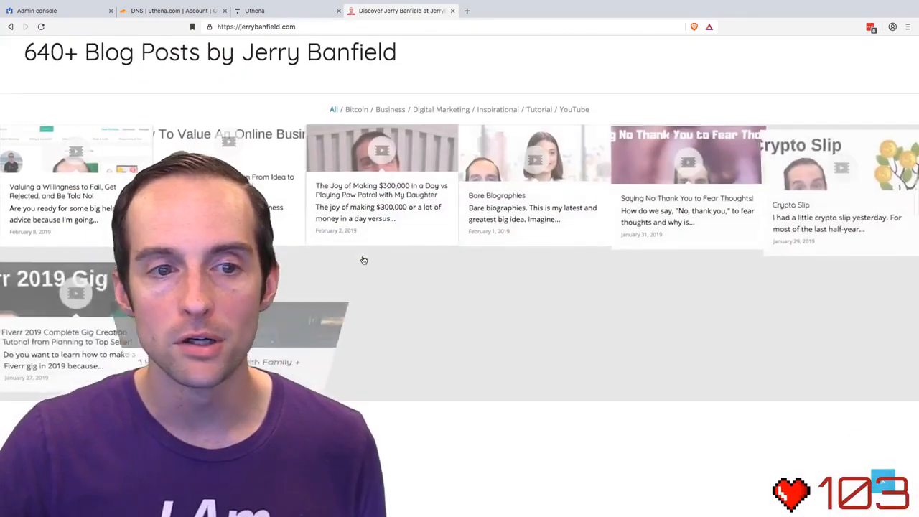
scroll(362, 259, "down", 10)
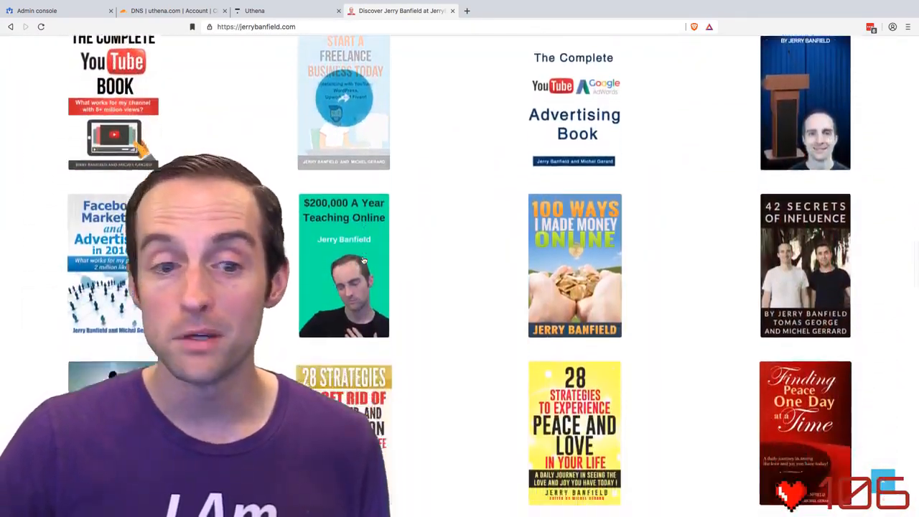
scroll(363, 260, "down", 15)
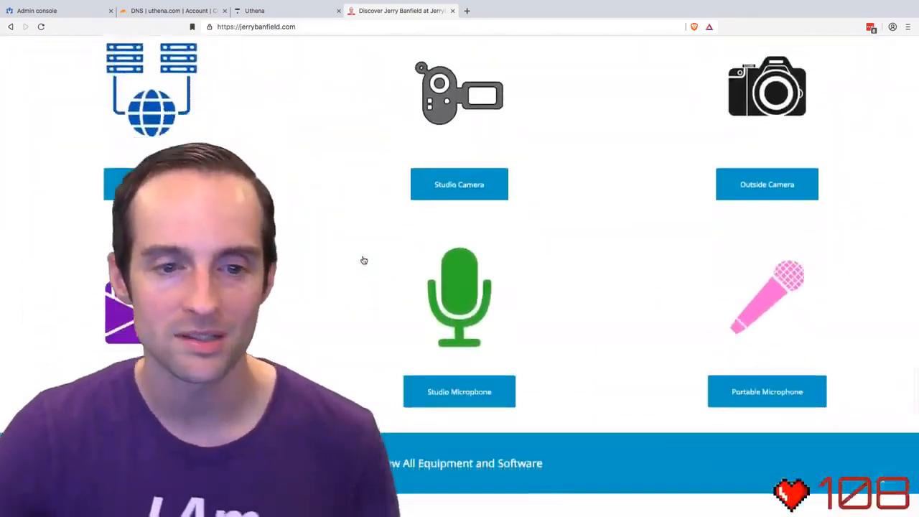
scroll(364, 260, "down", 12)
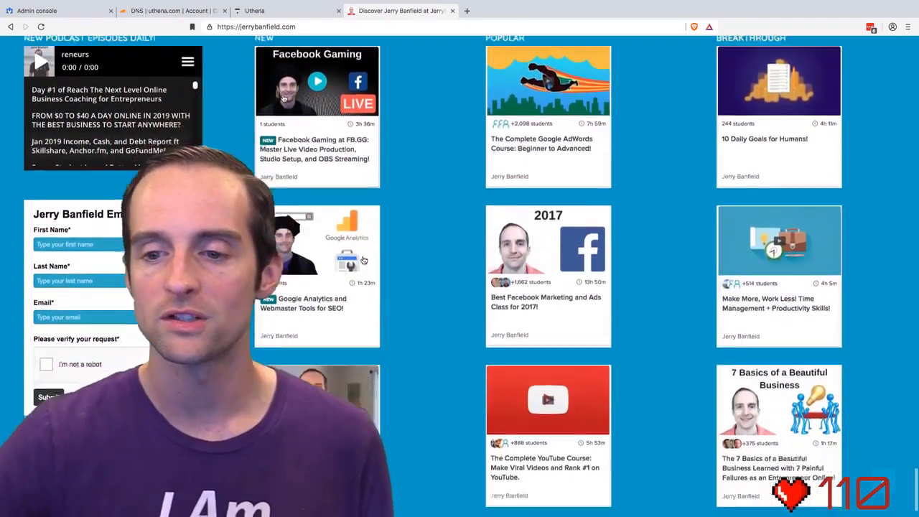
scroll(367, 259, "up", 20)
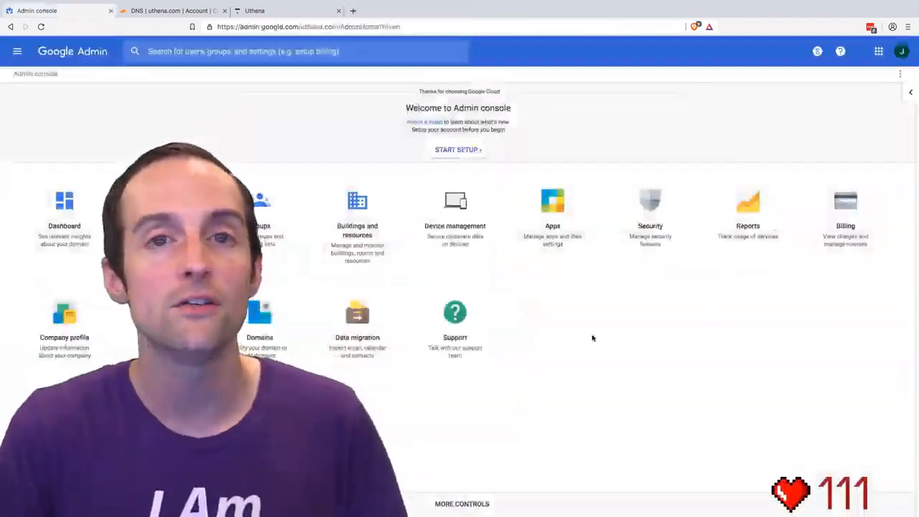